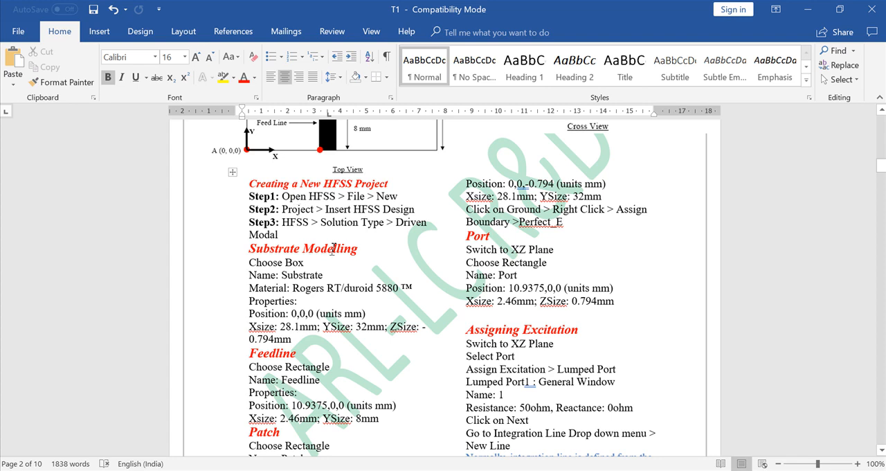
Draw a box of about 0.5 × 0.5 × 0.05 mm starting at the origin.
{"action": "scroll", "coordinate": [277, 257], "scroll_direction": "down", "scroll_amount": 2}
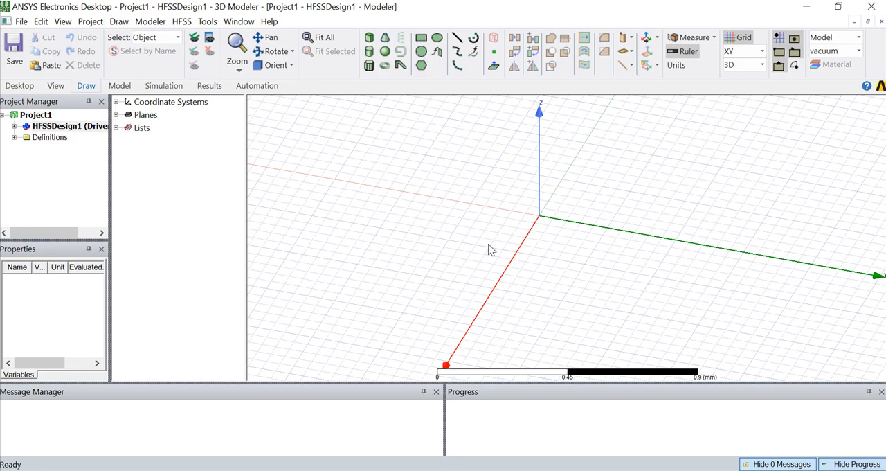
{"action": "left_click", "coordinate": [369, 39]}
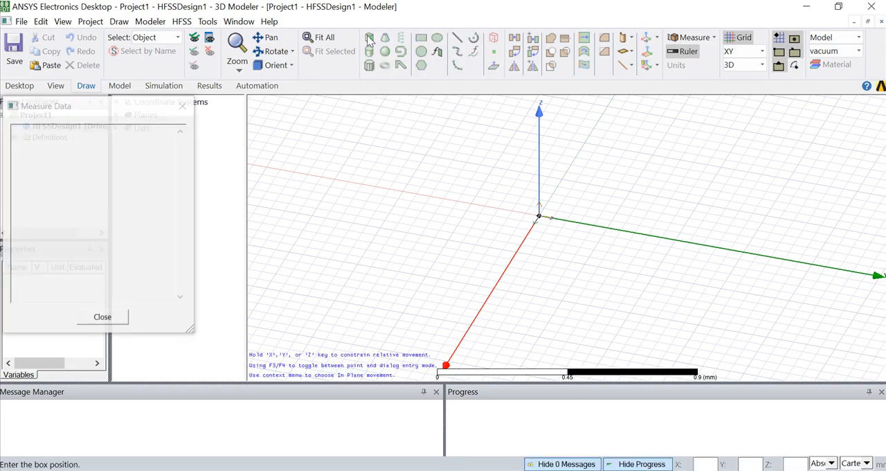
{"action": "left_click", "coordinate": [539, 217]}
{"action": "left_click", "coordinate": [630, 313]}
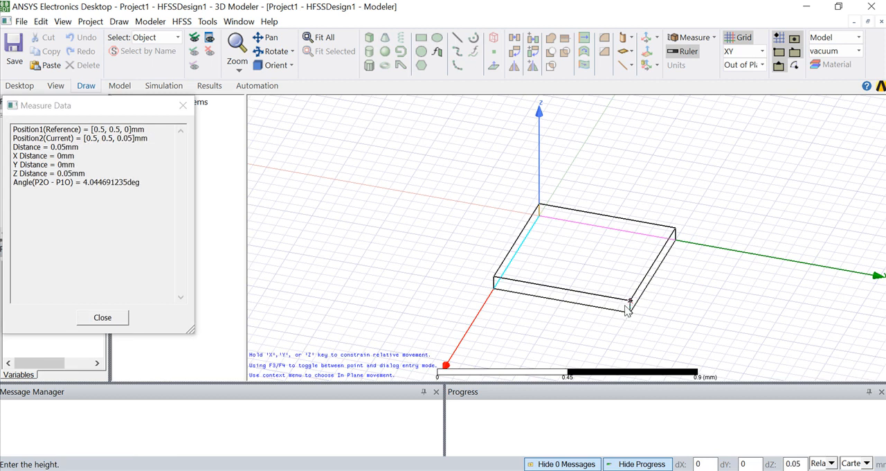
{"action": "left_click", "coordinate": [630, 305]}
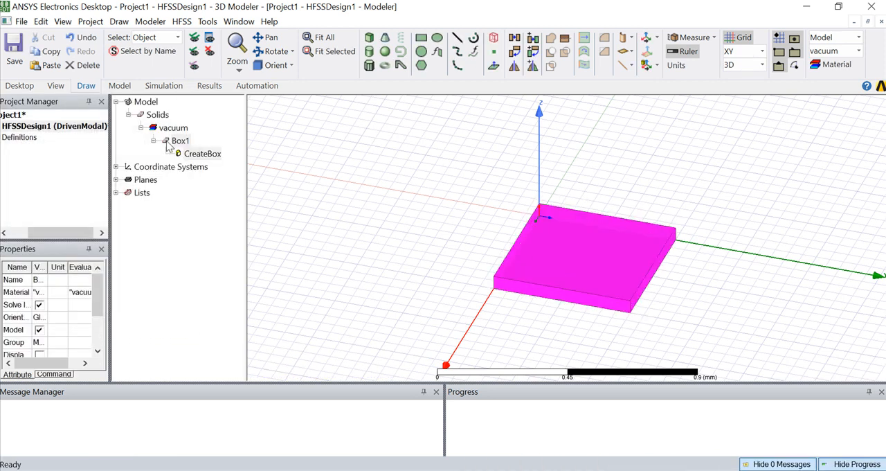
Rename the new box as Substrate in its attributes.
{"action": "double_click", "coordinate": [168, 144]}
{"action": "double_click", "coordinate": [277, 160]}
{"action": "type", "text": "Substrate"}
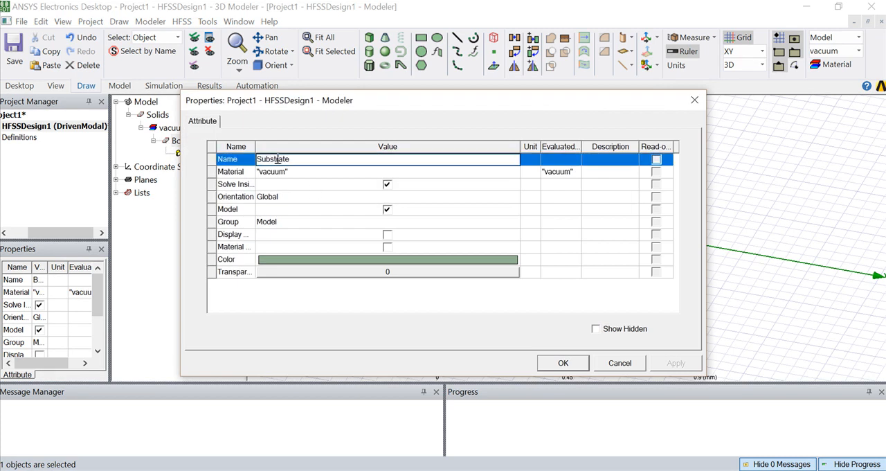
Search the material library for duroid, then rogers, and assign Rogers RT/duroid 5880 (tm) to the substrate.
{"action": "left_click", "coordinate": [301, 173]}
{"action": "left_click", "coordinate": [292, 186]}
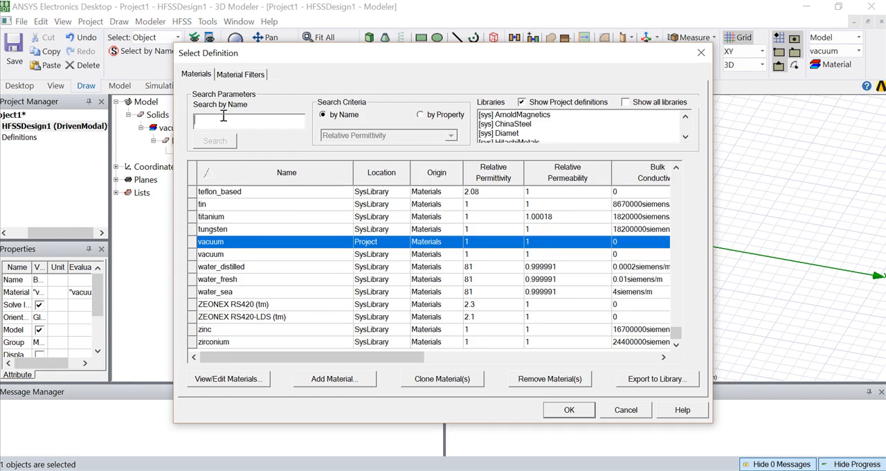
{"action": "type", "text": "duroid"}
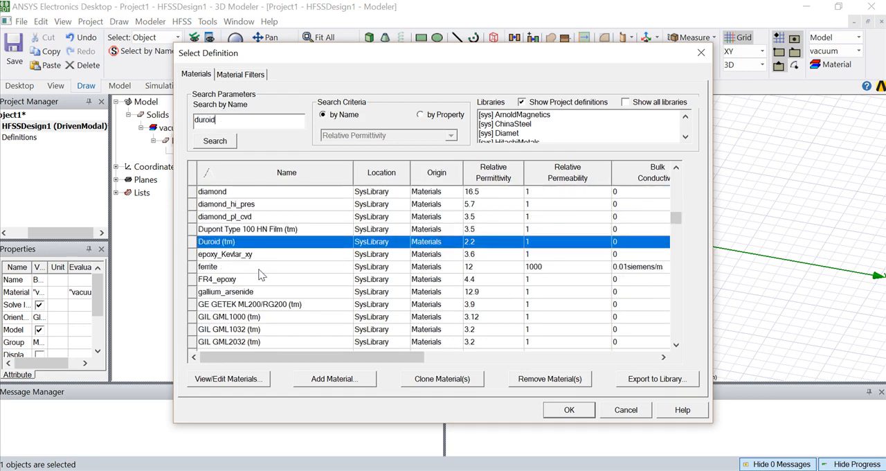
{"action": "scroll", "coordinate": [260, 274], "scroll_direction": "down", "scroll_amount": 12}
{"action": "scroll", "coordinate": [260, 275], "scroll_direction": "up", "scroll_amount": 18}
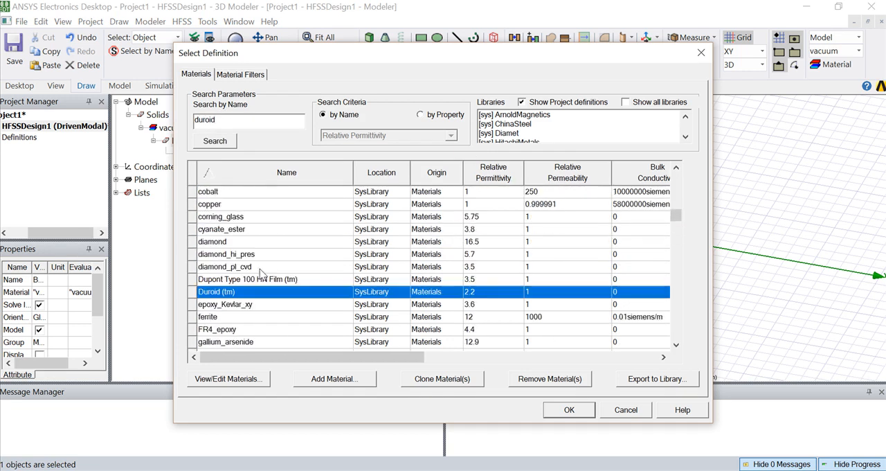
{"action": "left_click_drag", "start_coordinate": [218, 121], "coordinate": [195, 119]}
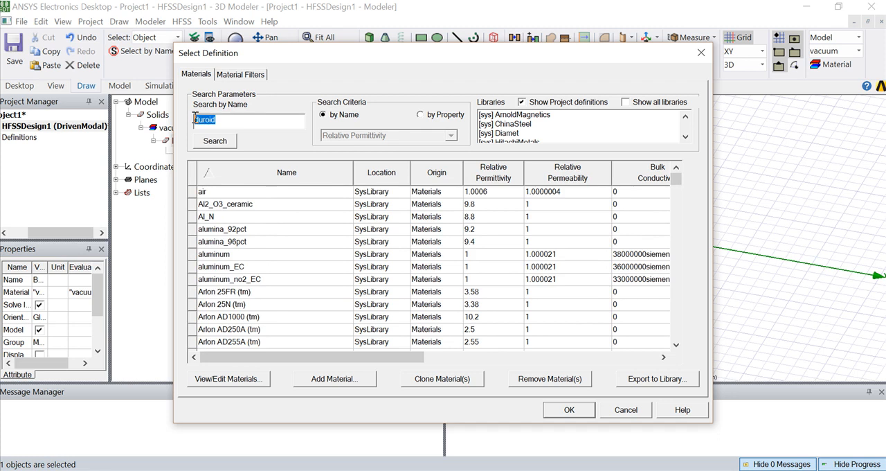
{"action": "type", "text": "rogers"}
{"action": "scroll", "coordinate": [325, 291], "scroll_direction": "down", "scroll_amount": 2}
{"action": "left_click", "coordinate": [239, 268]}
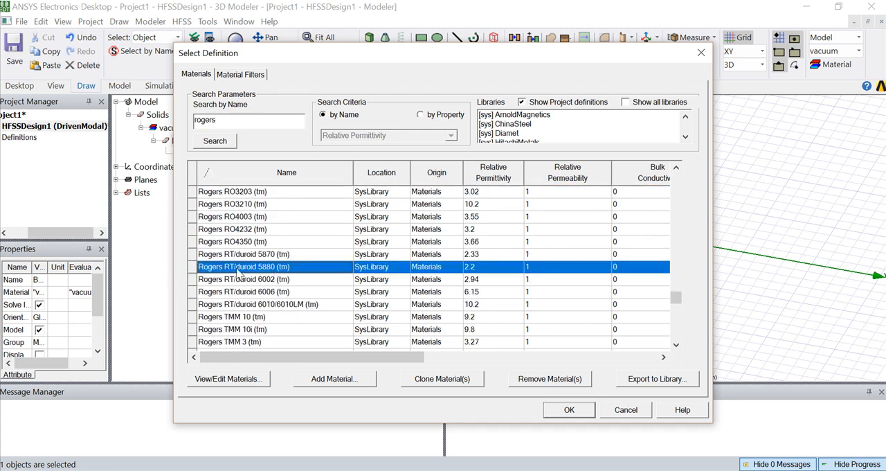
{"action": "left_click", "coordinate": [567, 410]}
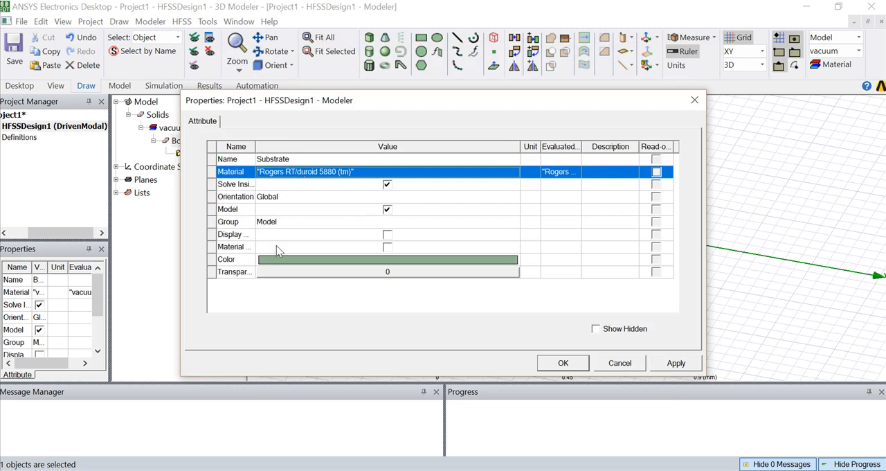
Set the substrate's color to bright pink and its transparency to 0.5, and accept the attributes.
{"action": "left_click", "coordinate": [317, 258]}
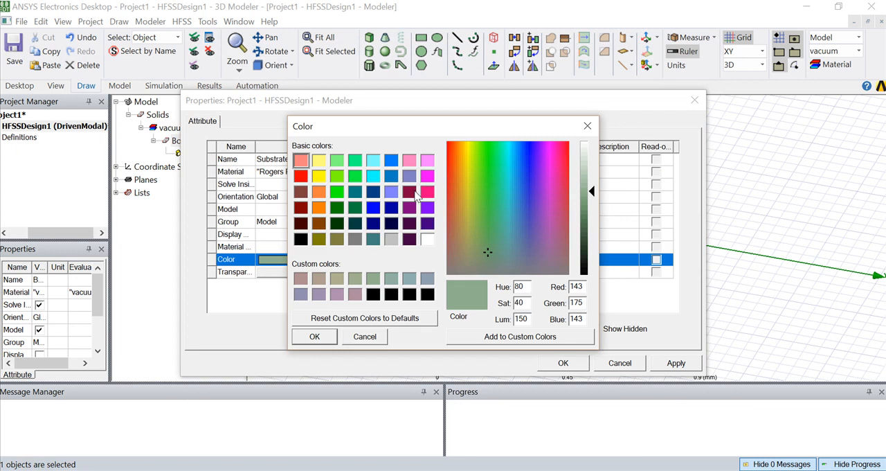
{"action": "left_click", "coordinate": [426, 192]}
{"action": "left_click", "coordinate": [315, 336]}
{"action": "left_click", "coordinate": [376, 273]}
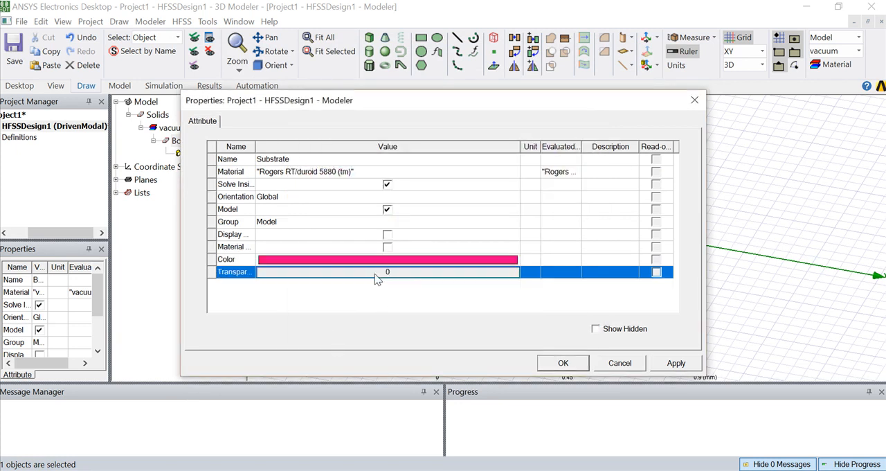
{"action": "left_click", "coordinate": [375, 277]}
{"action": "left_click_drag", "start_coordinate": [363, 231], "coordinate": [419, 232]}
{"action": "left_click", "coordinate": [405, 266]}
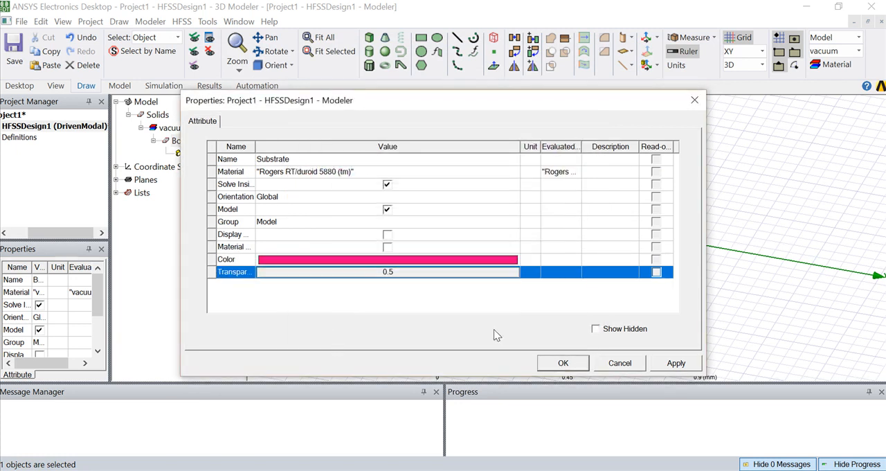
{"action": "left_click", "coordinate": [571, 366]}
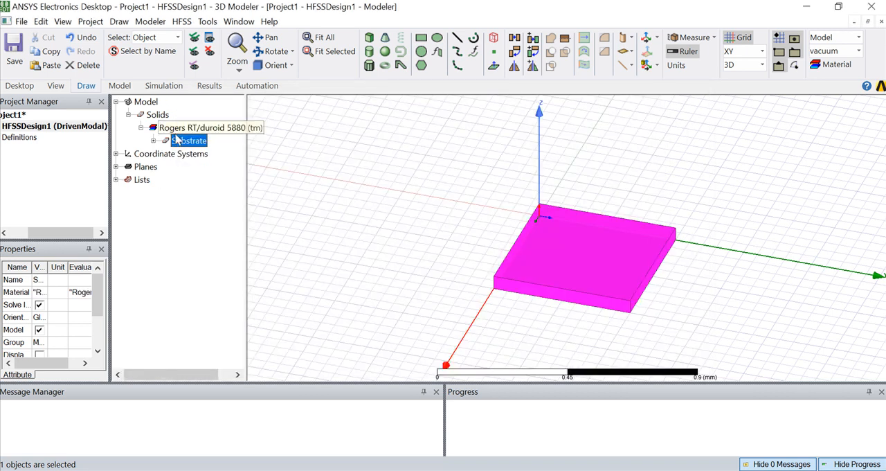
Look up the substrate's dimensions in the Word document T1 and set the box's X size to 28.1 mm.
{"action": "left_click", "coordinate": [154, 140]}
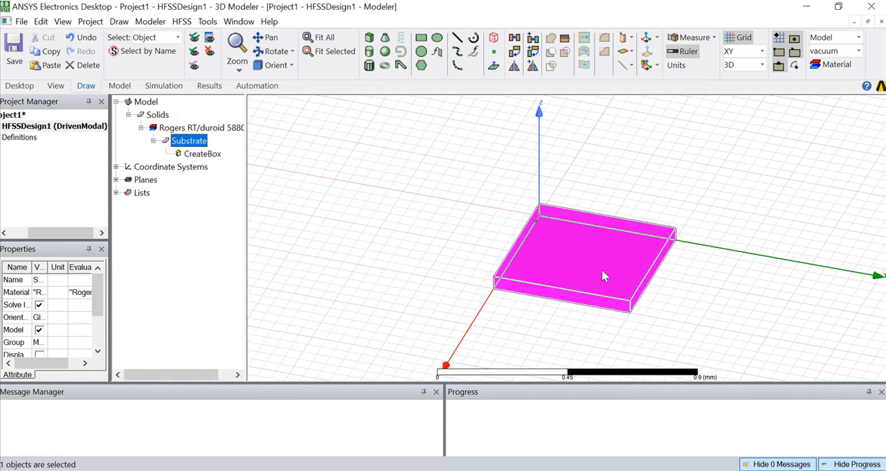
{"action": "double_click", "coordinate": [182, 153]}
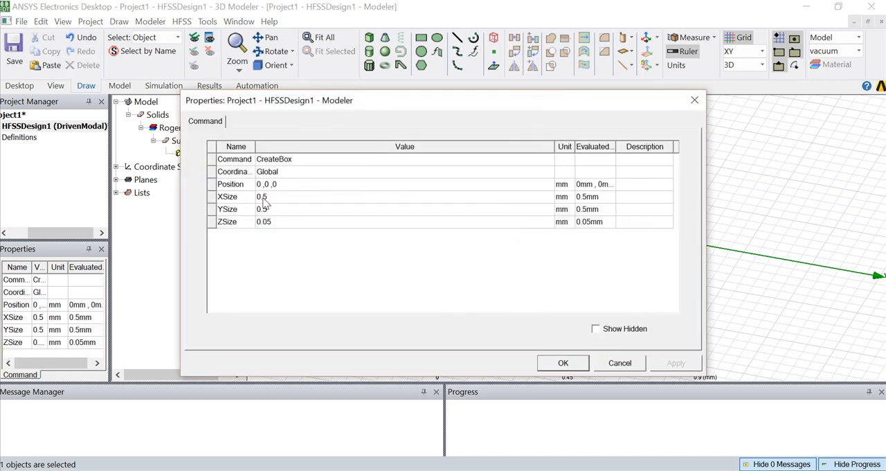
{"action": "key", "text": "alt+Tab"}
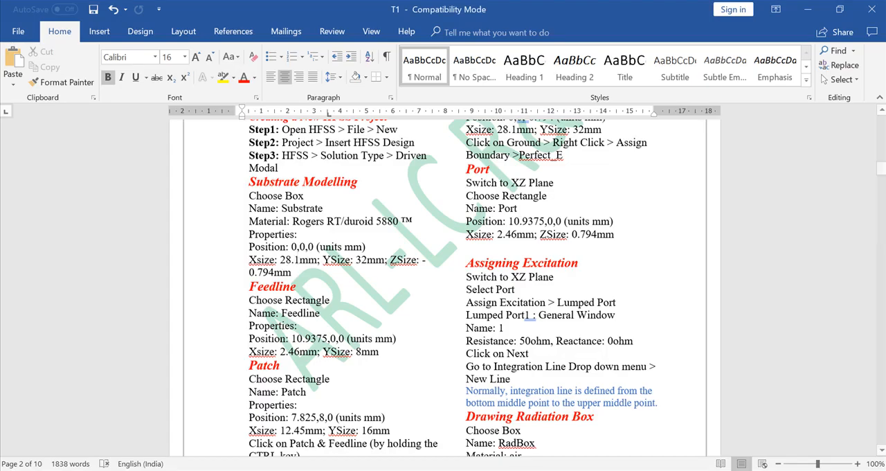
{"action": "key", "text": "alt+Tab"}
{"action": "left_click", "coordinate": [282, 198]}
{"action": "type", "text": "2"}
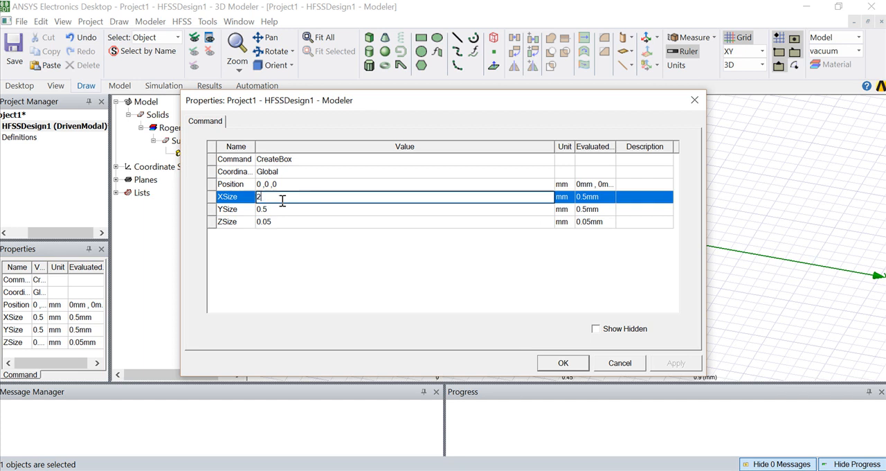
{"action": "type", "text": "8.1"}
Check the Word document and set the substrate's Y size to 32 mm.
{"action": "left_click", "coordinate": [272, 209]}
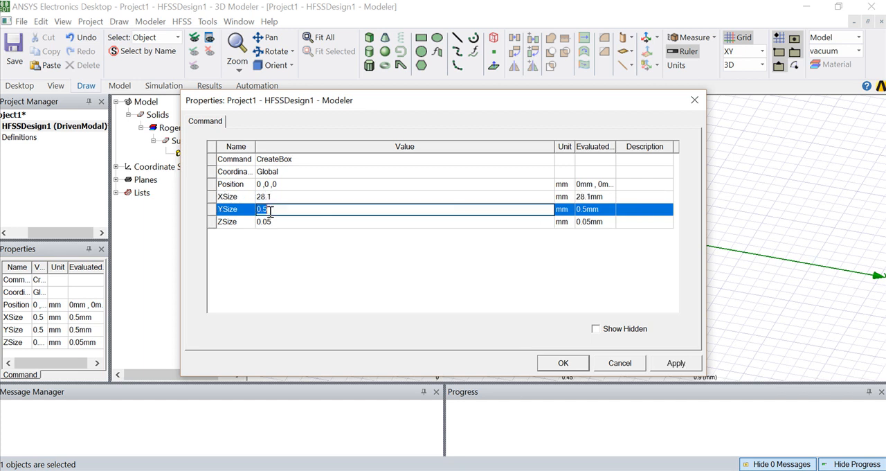
{"action": "key", "text": "alt+Tab"}
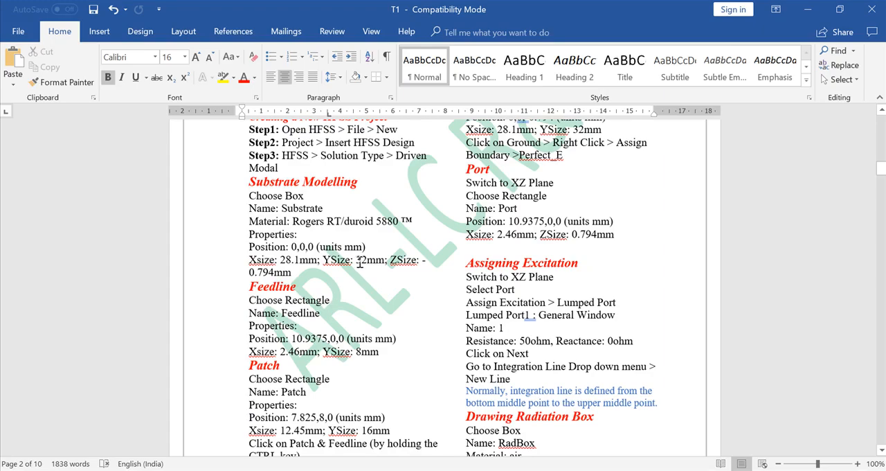
{"action": "key", "text": "alt+Tab"}
{"action": "type", "text": "32"}
Set the substrate's Z size to -0.794 mm as given in the Word document, and fit the whole box in view.
{"action": "left_click", "coordinate": [272, 222]}
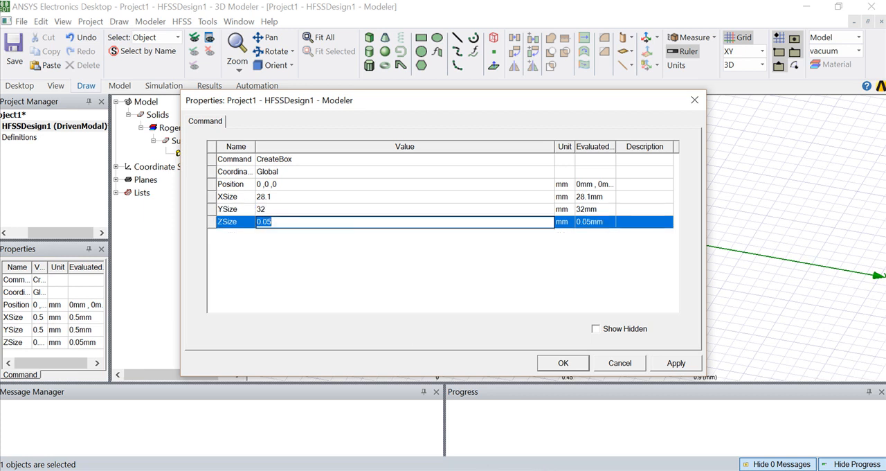
{"action": "key", "text": "alt+Tab"}
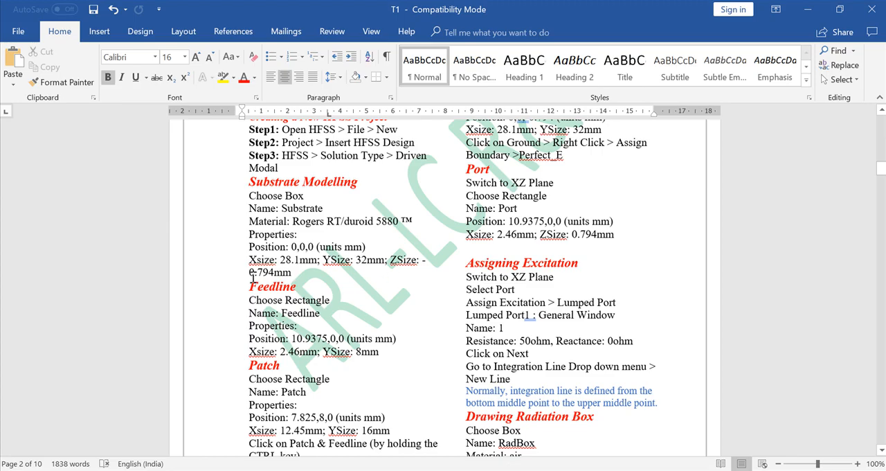
{"action": "mouse_move", "coordinate": [567, 470]}
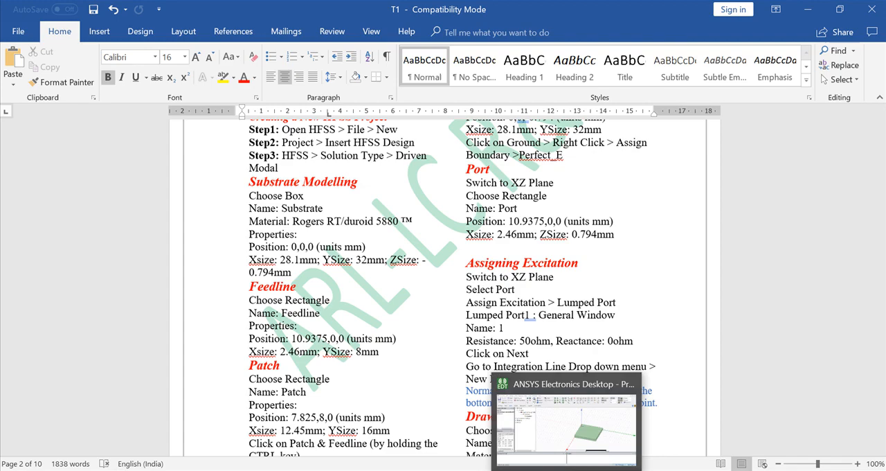
{"action": "left_click", "coordinate": [566, 470]}
{"action": "type", "text": "0.794"}
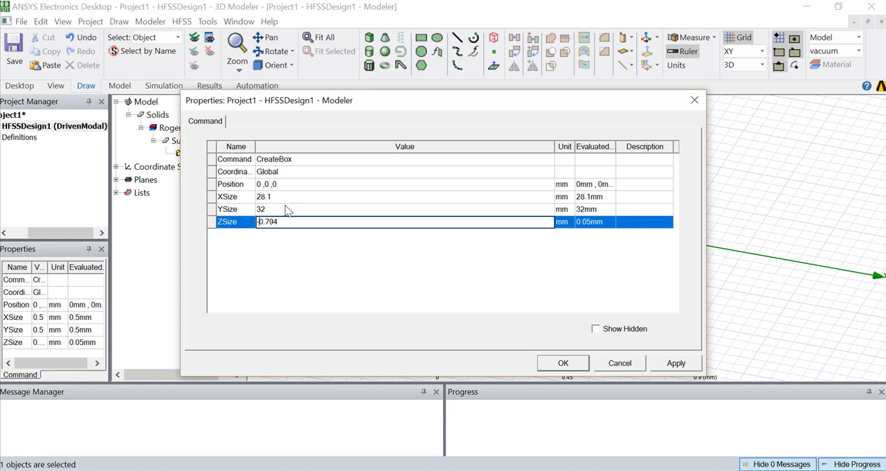
{"action": "left_click", "coordinate": [562, 362]}
{"action": "left_click", "coordinate": [450, 273]}
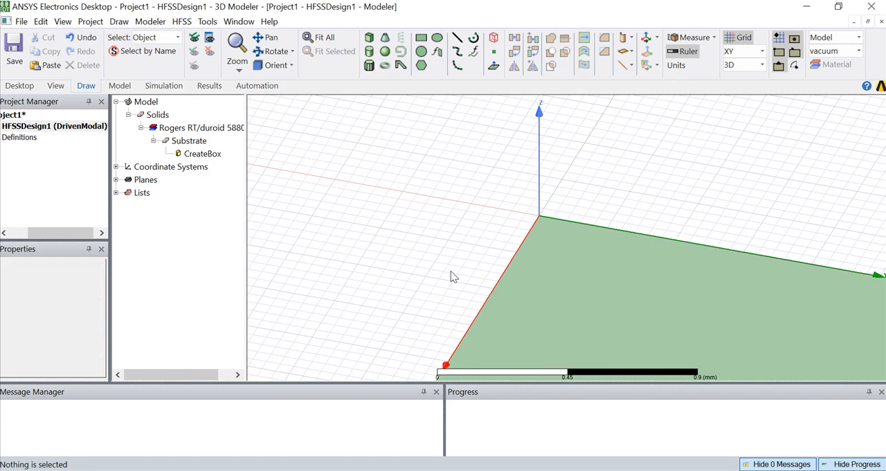
{"action": "key", "text": "ctrl+d"}
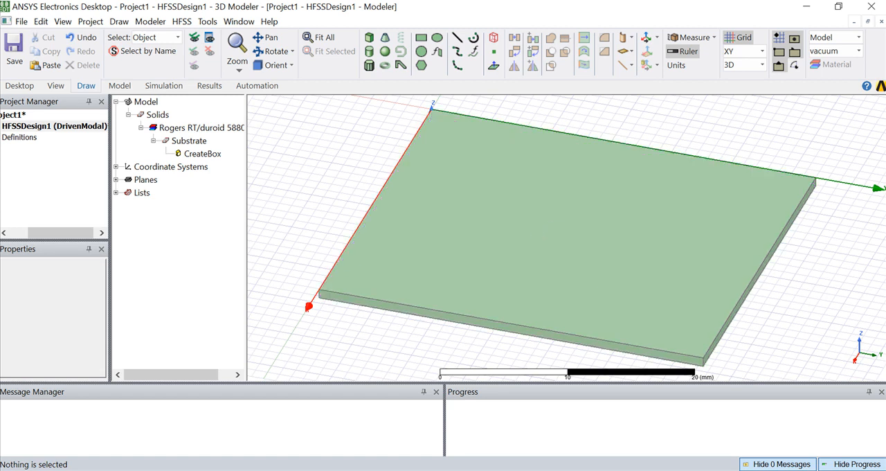
Check the Feedline section of the Word document and draw a rectangle of about 11 × 10 mm from the origin on the substrate's upper face.
{"action": "key", "text": "alt+Tab"}
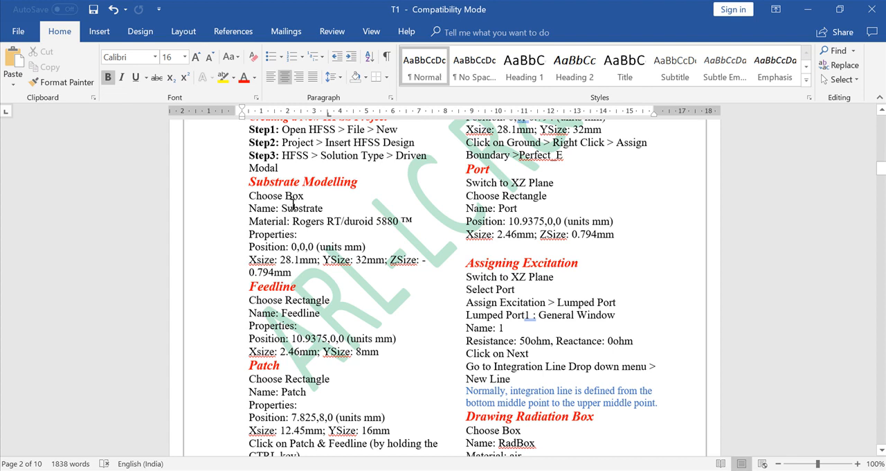
{"action": "scroll", "coordinate": [326, 228], "scroll_direction": "down", "scroll_amount": 1}
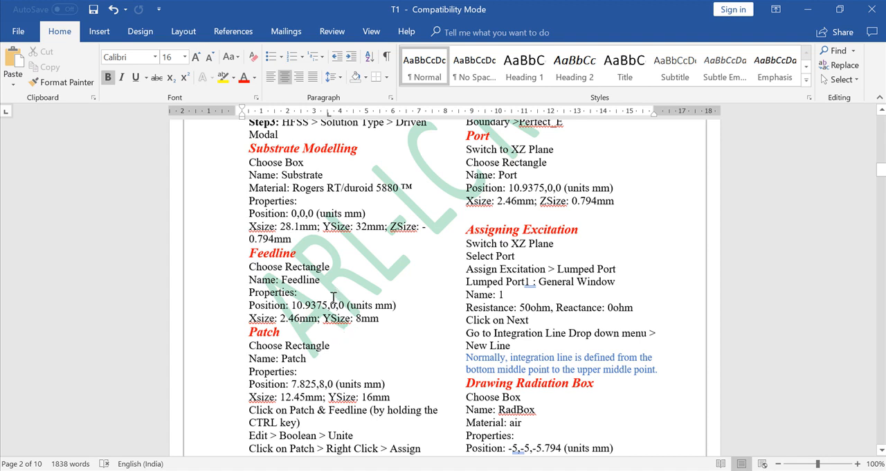
{"action": "left_click", "coordinate": [502, 469]}
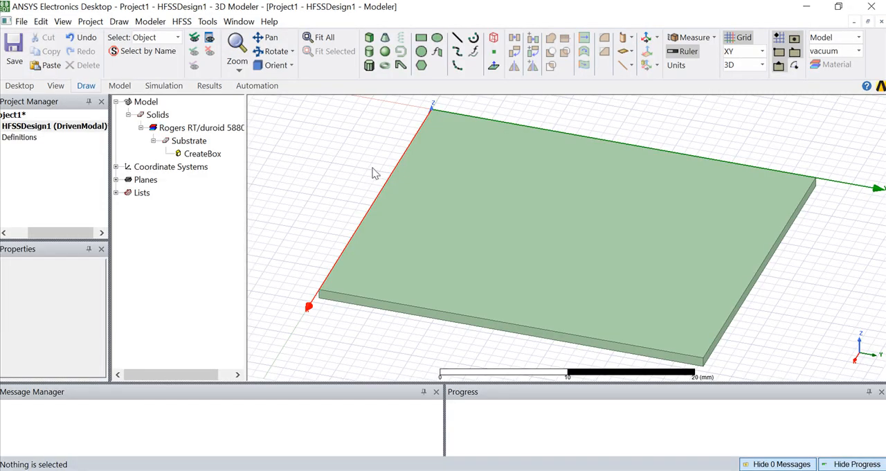
{"action": "left_click", "coordinate": [421, 38]}
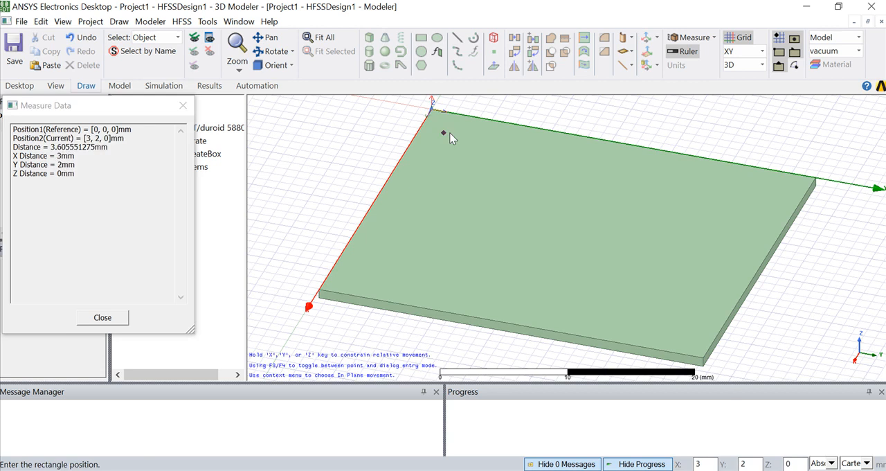
{"action": "left_click", "coordinate": [432, 109]}
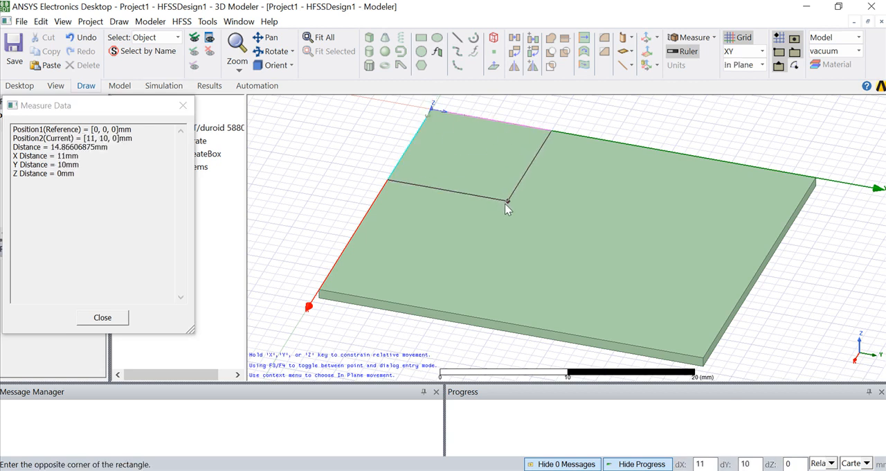
{"action": "left_click", "coordinate": [507, 207]}
Rename the new rectangle on the substrate Feedline and change its color to bright green.
{"action": "double_click", "coordinate": [167, 195]}
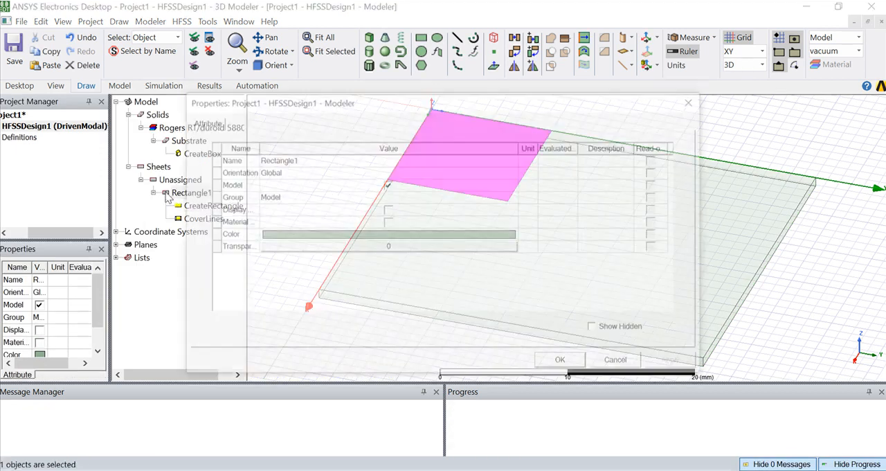
{"action": "left_click", "coordinate": [288, 160]}
{"action": "type", "text": "Feedline"}
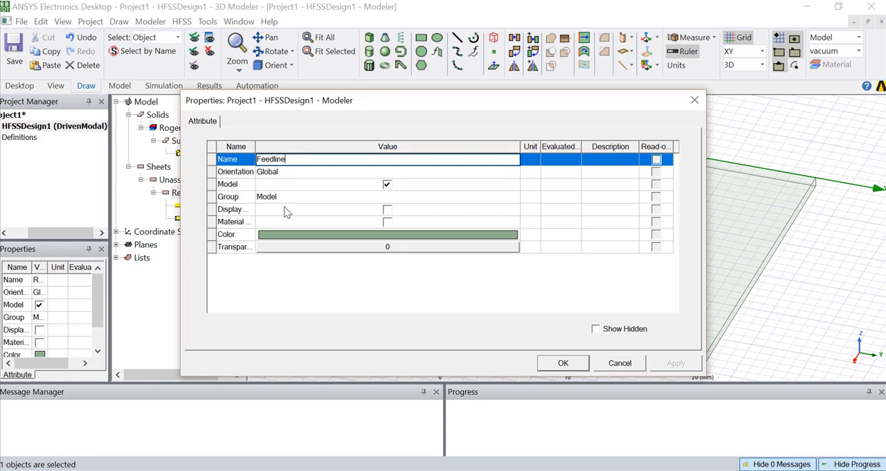
{"action": "left_click", "coordinate": [294, 236]}
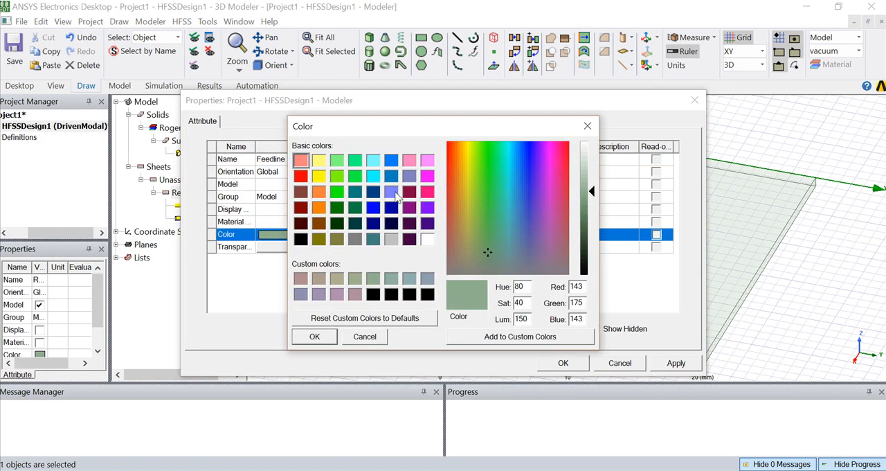
{"action": "left_click", "coordinate": [355, 176]}
{"action": "left_click", "coordinate": [323, 339]}
Set the Feedline sheet's transparency to 0.5 and apply its attributes.
{"action": "left_click", "coordinate": [285, 247]}
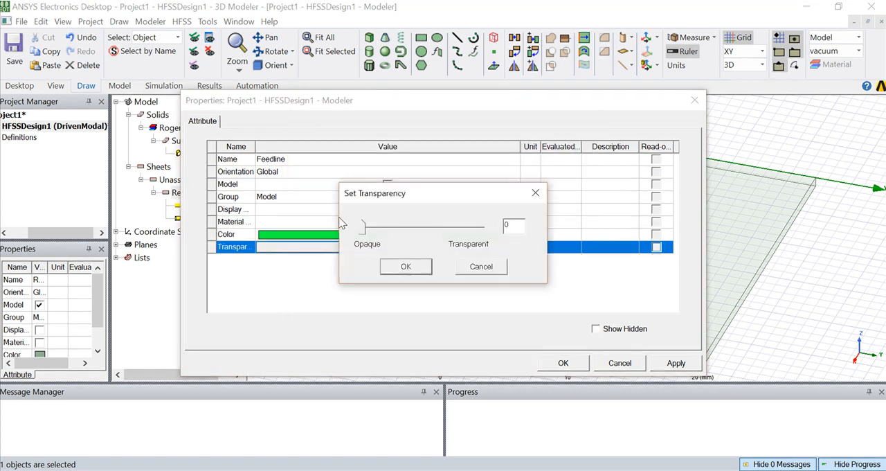
{"action": "left_click_drag", "start_coordinate": [360, 232], "coordinate": [422, 228]}
{"action": "left_click", "coordinate": [406, 266]}
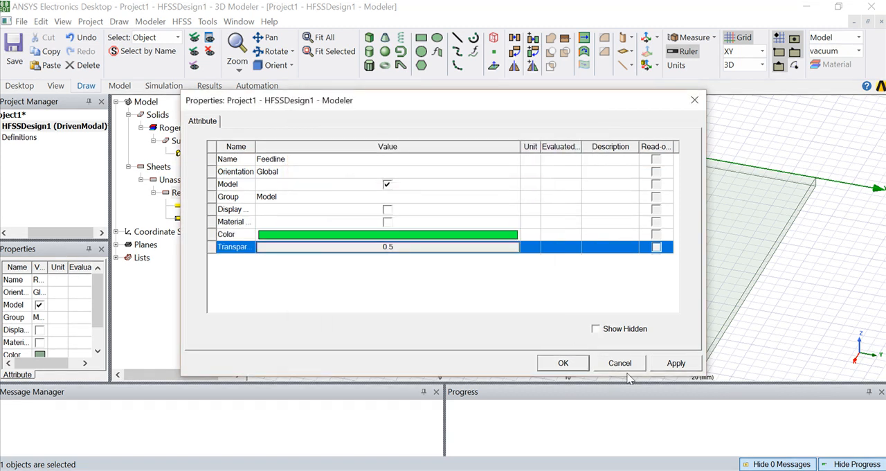
{"action": "left_click", "coordinate": [563, 362]}
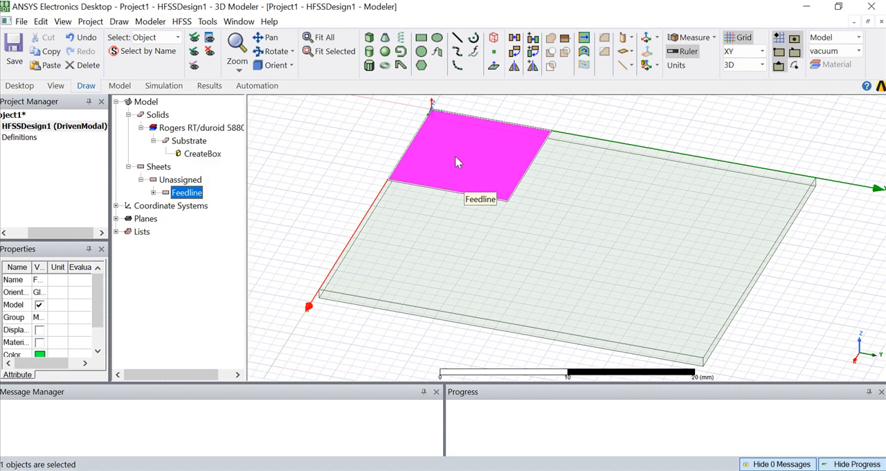
Look up the feedline's position in the Word document T1 and set its rectangle's position to 10.9375, 0, 0 mm.
{"action": "left_click", "coordinate": [153, 193]}
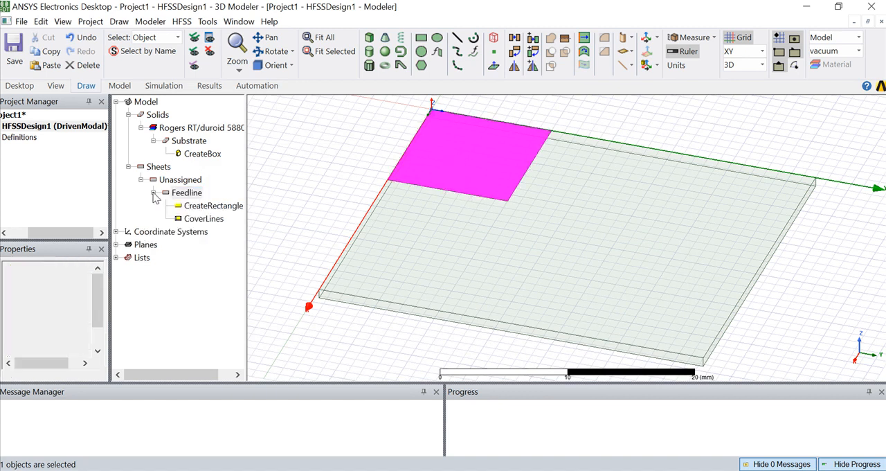
{"action": "double_click", "coordinate": [187, 206]}
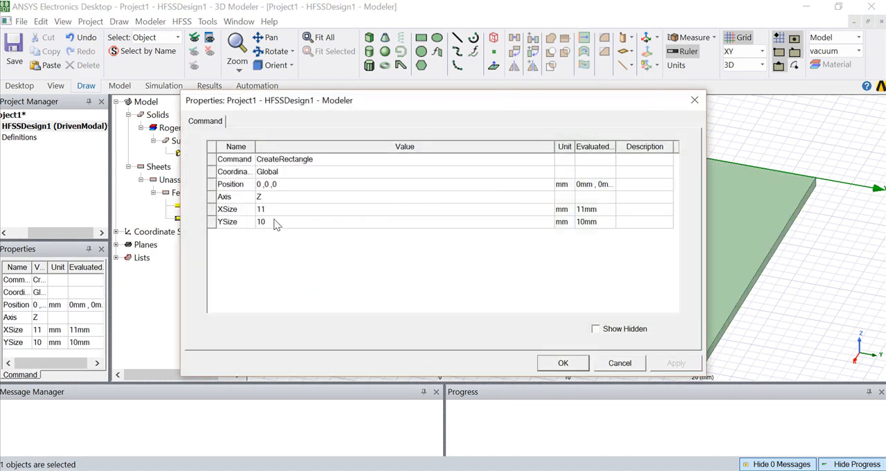
{"action": "left_click", "coordinate": [260, 184]}
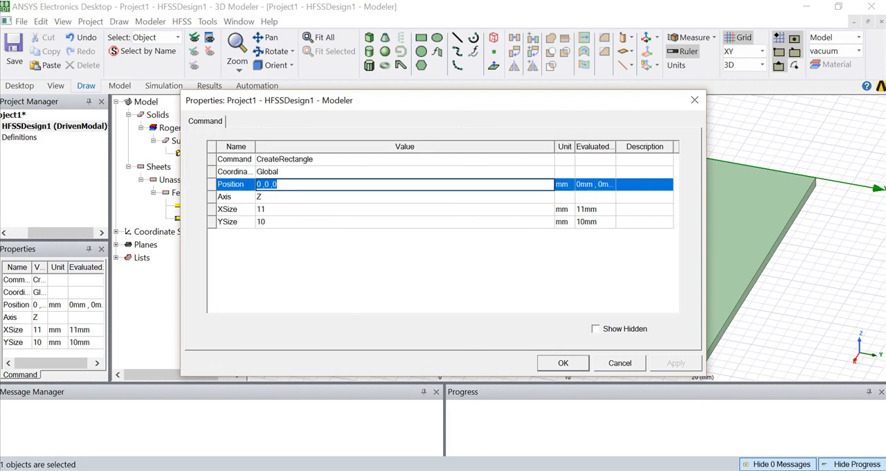
{"action": "left_click", "coordinate": [516, 466]}
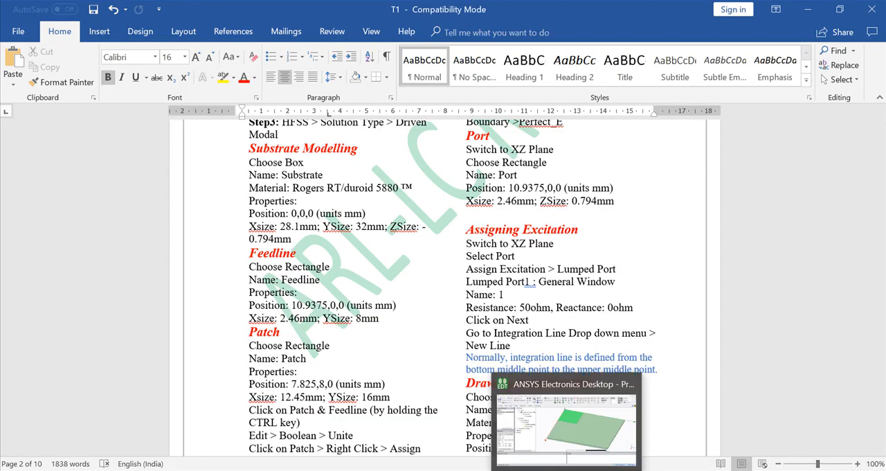
{"action": "left_click", "coordinate": [568, 468]}
{"action": "left_click", "coordinate": [261, 185]}
{"action": "key", "text": "BackSpace"}
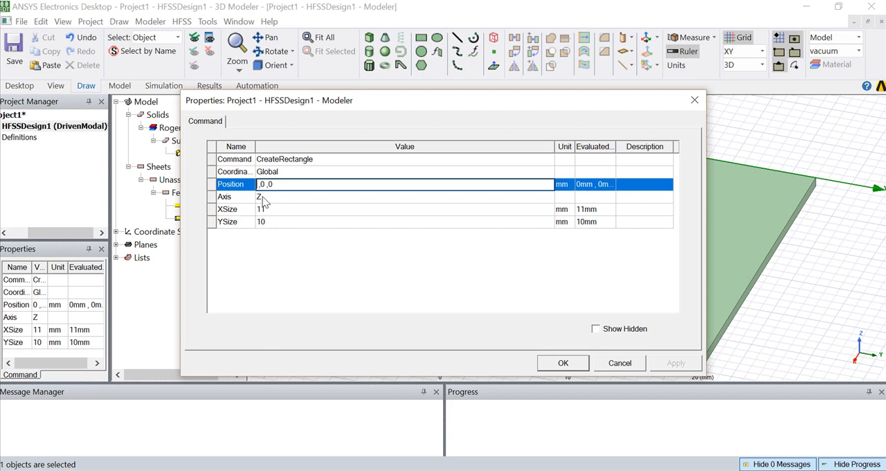
{"action": "type", "text": "10.9375"}
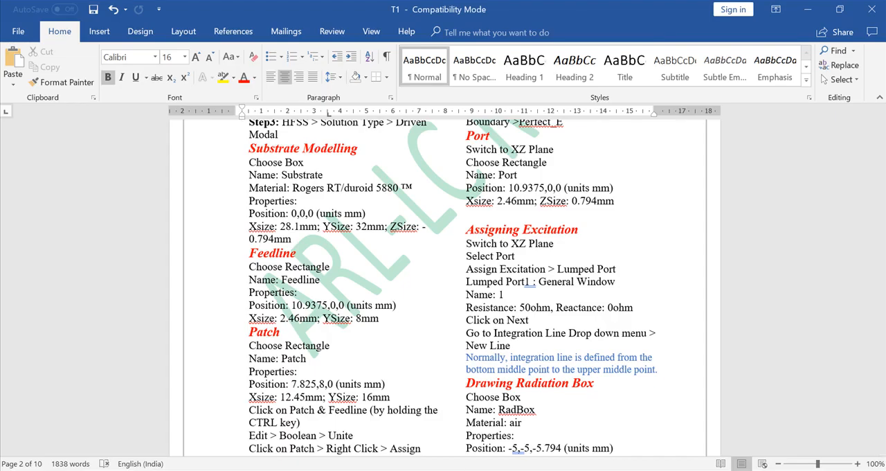
Set the feedline rectangle's X size to 2.46 mm and its Y size to 8 mm, following the Word document.
{"action": "left_click", "coordinate": [476, 470]}
{"action": "left_click", "coordinate": [267, 211]}
{"action": "type", "text": "2.46"}
{"action": "left_click", "coordinate": [277, 221]}
{"action": "key", "text": "alt+Tab"}
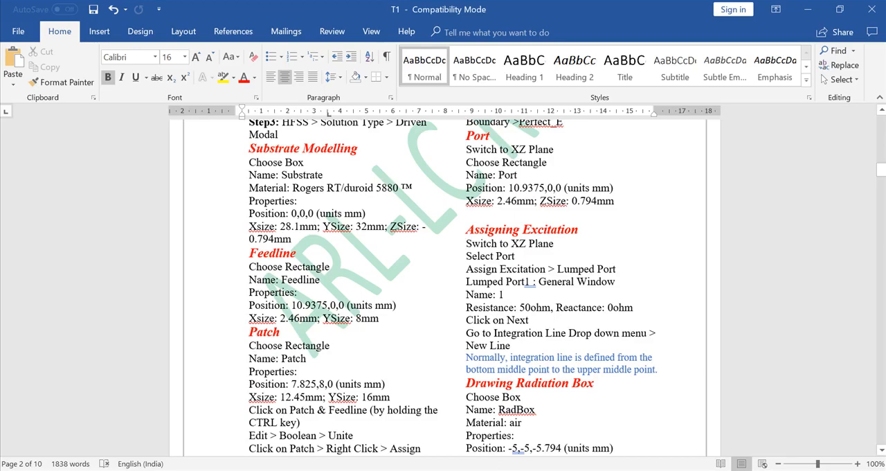
{"action": "key", "text": "alt+Tab"}
{"action": "type", "text": "8"}
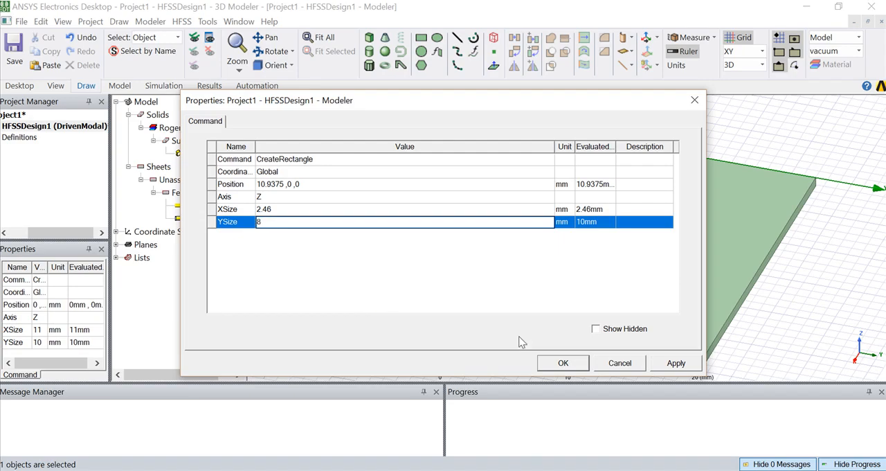
{"action": "left_click", "coordinate": [563, 363]}
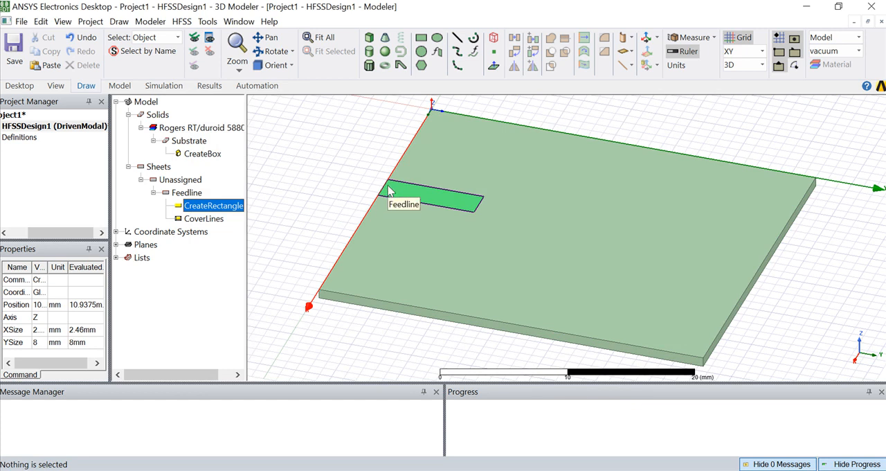
Check the Patch section of the Word document and draw a rectangle of about 7 × 7 mm from the origin on the substrate.
{"action": "key", "text": "alt+Tab"}
{"action": "scroll", "coordinate": [284, 271], "scroll_direction": "down", "scroll_amount": 2}
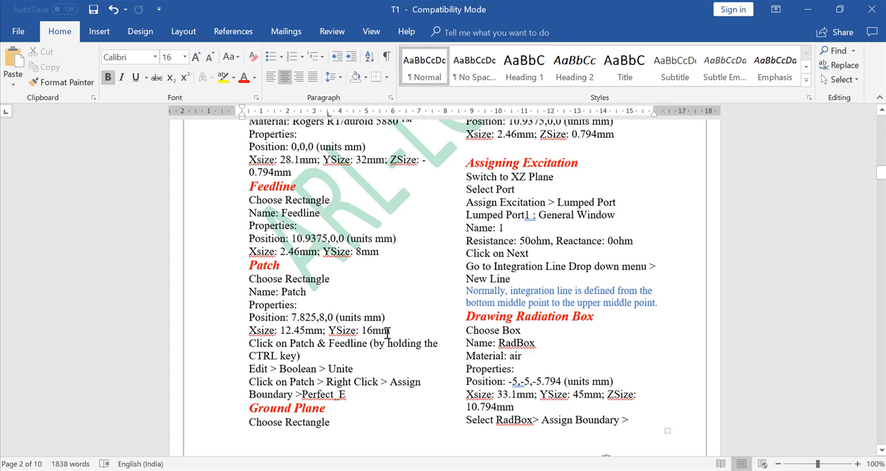
{"action": "mouse_move", "coordinate": [566, 470]}
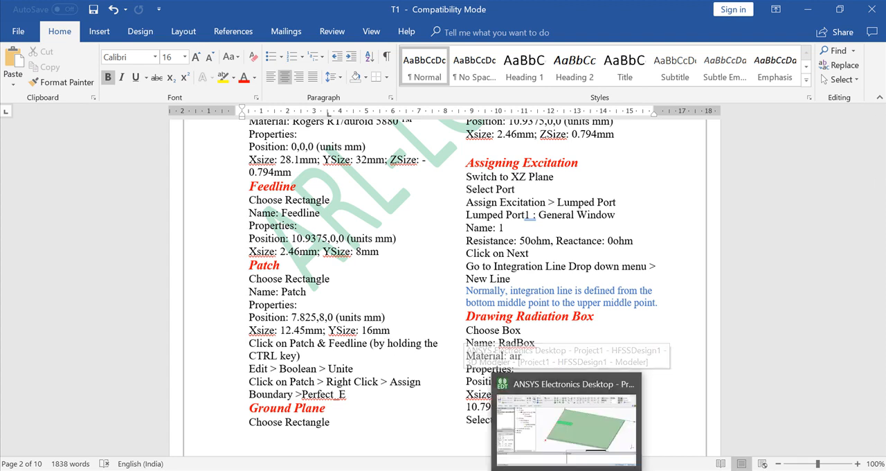
{"action": "left_click", "coordinate": [567, 469]}
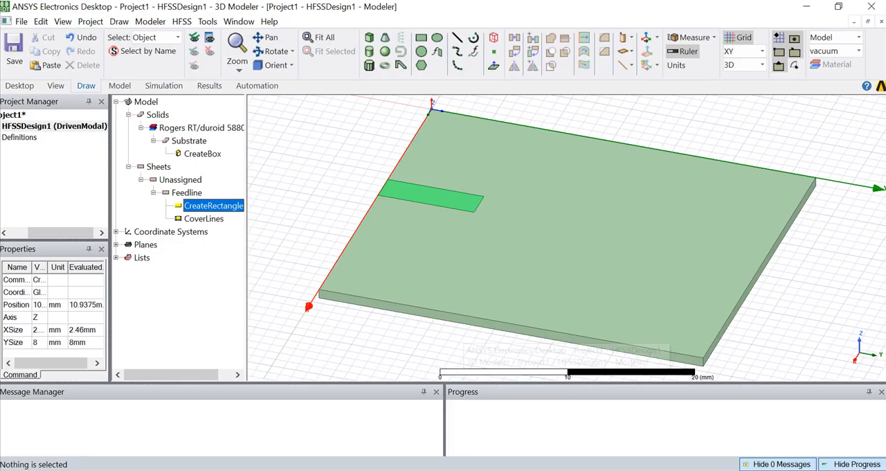
{"action": "left_click", "coordinate": [421, 39]}
{"action": "left_click", "coordinate": [435, 112]}
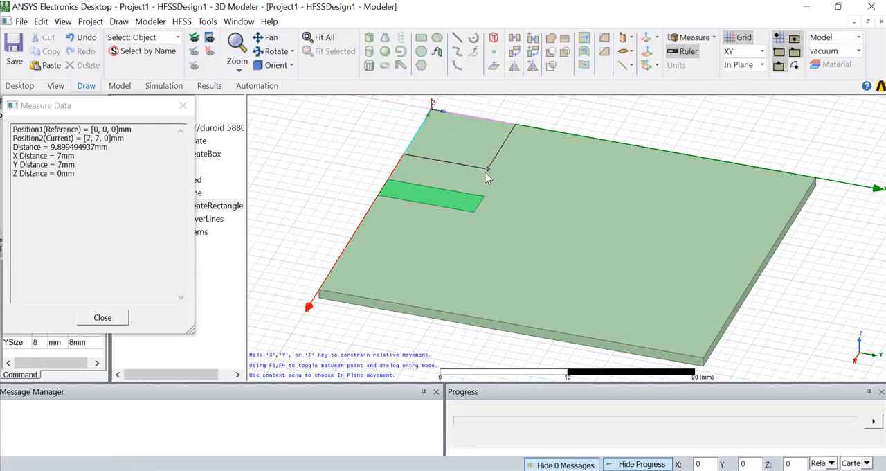
{"action": "left_click", "coordinate": [488, 169]}
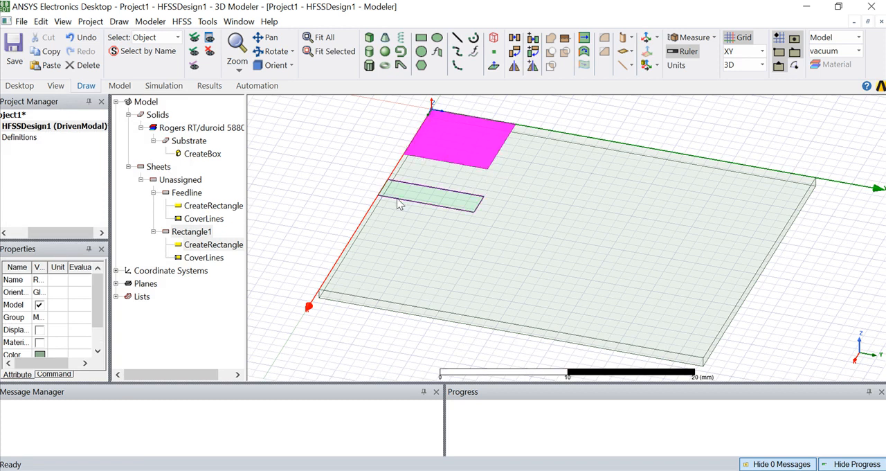
Rename the second rectangle Patch and give it the same bright green color as the feedline.
{"action": "double_click", "coordinate": [170, 234]}
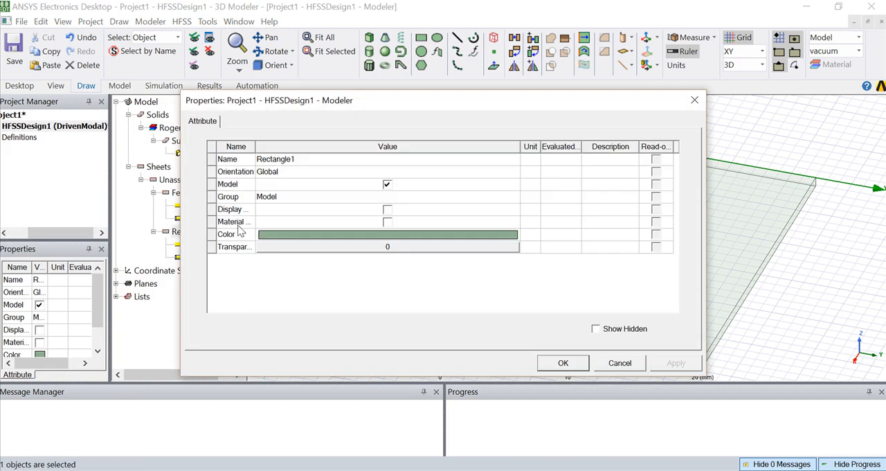
{"action": "left_click", "coordinate": [308, 161]}
{"action": "type", "text": "Patch"}
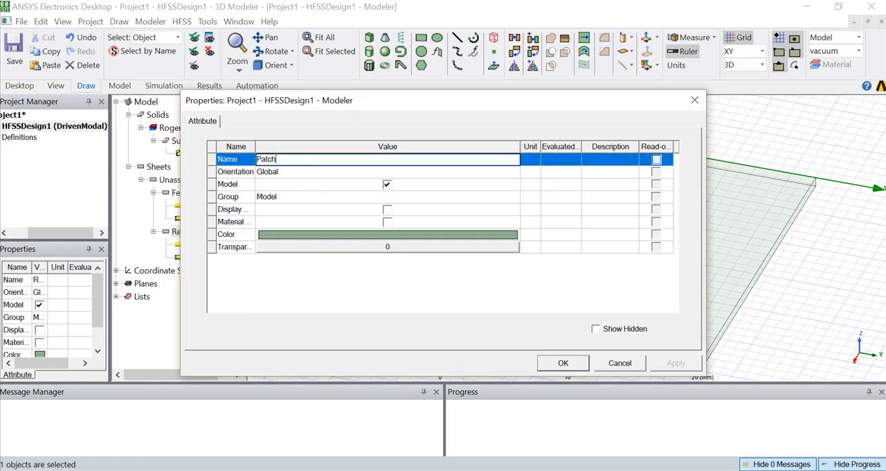
{"action": "left_click", "coordinate": [297, 234]}
{"action": "left_click", "coordinate": [354, 176]}
{"action": "left_click", "coordinate": [315, 336]}
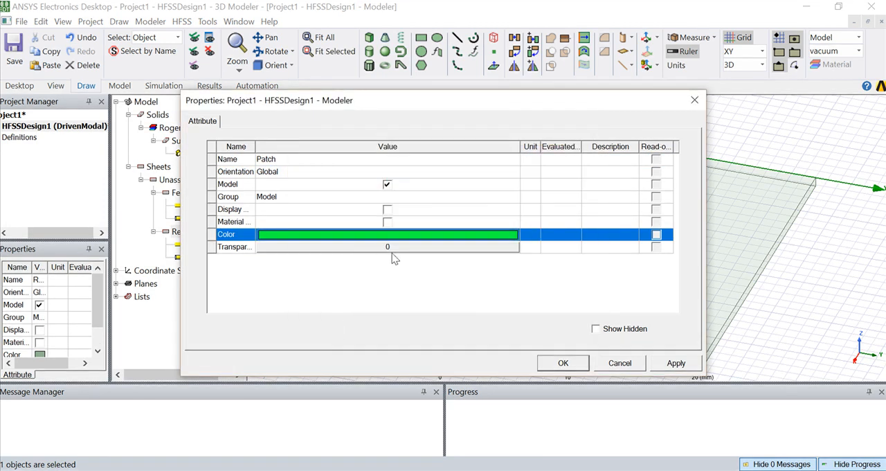
Set the Patch sheet's transparency to 0.5 and apply its attributes.
{"action": "left_click", "coordinate": [392, 247]}
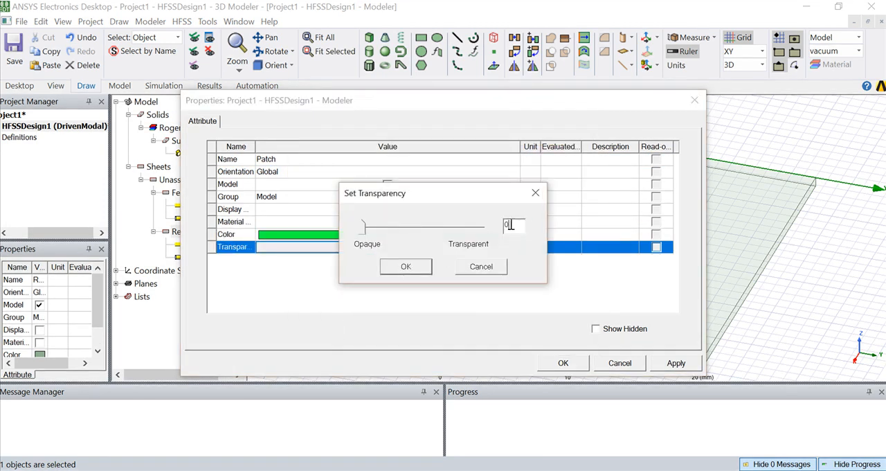
{"action": "left_click_drag", "start_coordinate": [362, 227], "coordinate": [422, 227]}
{"action": "left_click", "coordinate": [406, 267]}
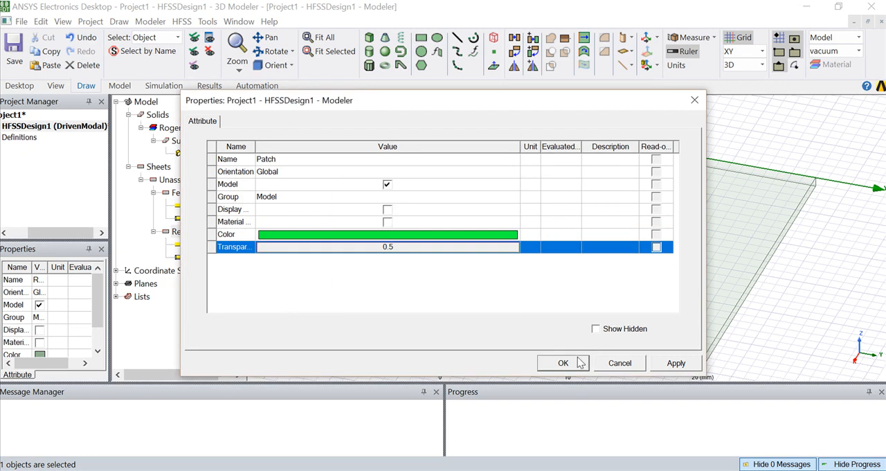
{"action": "left_click", "coordinate": [563, 362]}
Look up the patch's position in the Word document and set its rectangle's position to 7.825, 8, 0 mm.
{"action": "left_click", "coordinate": [154, 231]}
{"action": "left_click", "coordinate": [185, 246]}
{"action": "double_click", "coordinate": [184, 247]}
{"action": "left_click", "coordinate": [510, 470]}
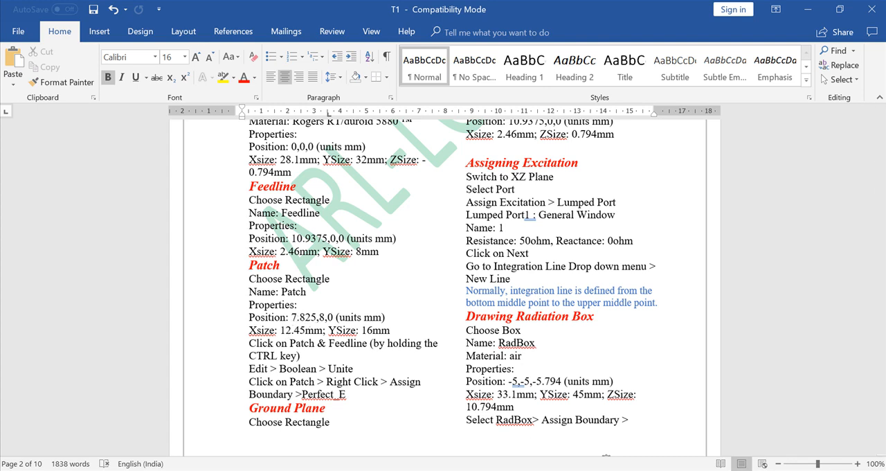
{"action": "left_click", "coordinate": [539, 470]}
{"action": "left_click", "coordinate": [261, 186]}
{"action": "left_click", "coordinate": [261, 186]}
{"action": "key", "text": "BackSpace"}
{"action": "type", "text": "7.825 ,0 ,0"}
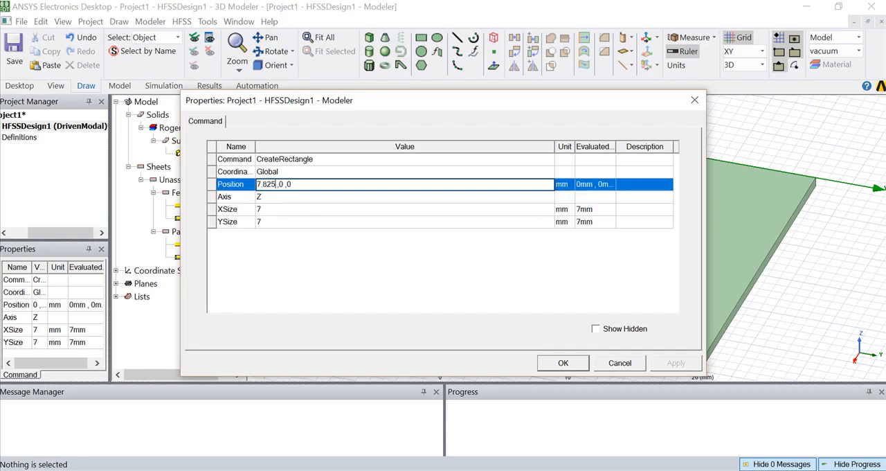
{"action": "left_click", "coordinate": [283, 184]}
{"action": "key", "text": "BackSpace"}
{"action": "type", "text": "8 ,"}
Check the patch's dimensions in the Word document and set its X size to 12.46 mm and Y size to 16 mm.
{"action": "left_click", "coordinate": [276, 211]}
{"action": "key", "text": "alt+Tab"}
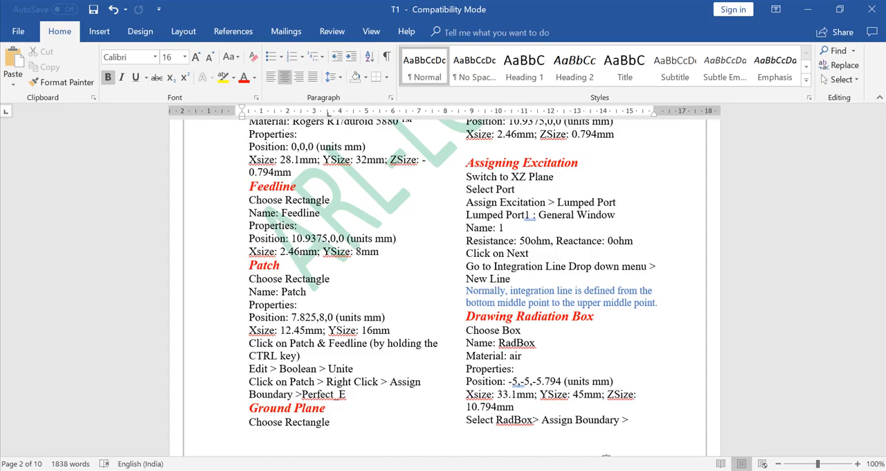
{"action": "key", "text": "alt+Tab"}
{"action": "key", "text": "BackSpace"}
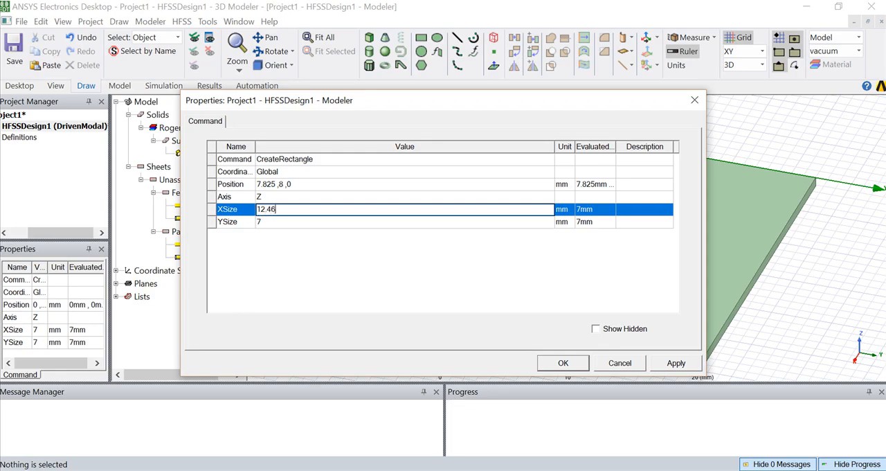
{"action": "left_click", "coordinate": [262, 222]}
{"action": "type", "text": "16"}
{"action": "left_click", "coordinate": [563, 363]}
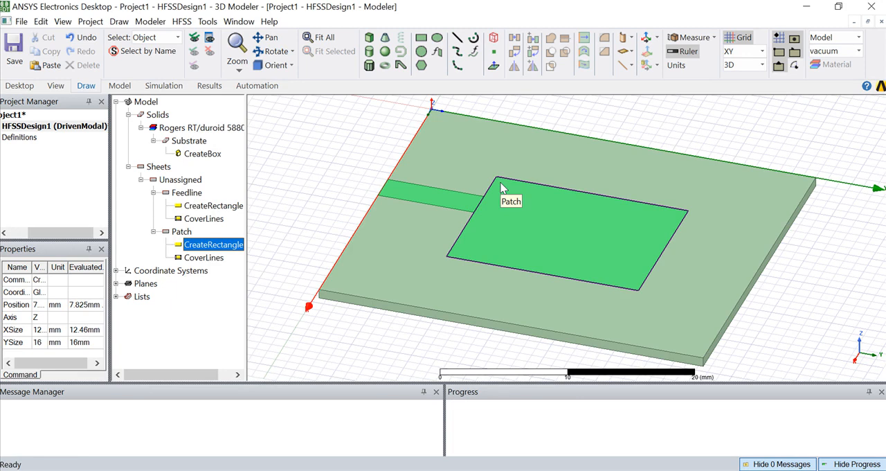
Unite the feedline and patch sheets into a single sheet.
{"action": "left_click", "coordinate": [454, 470]}
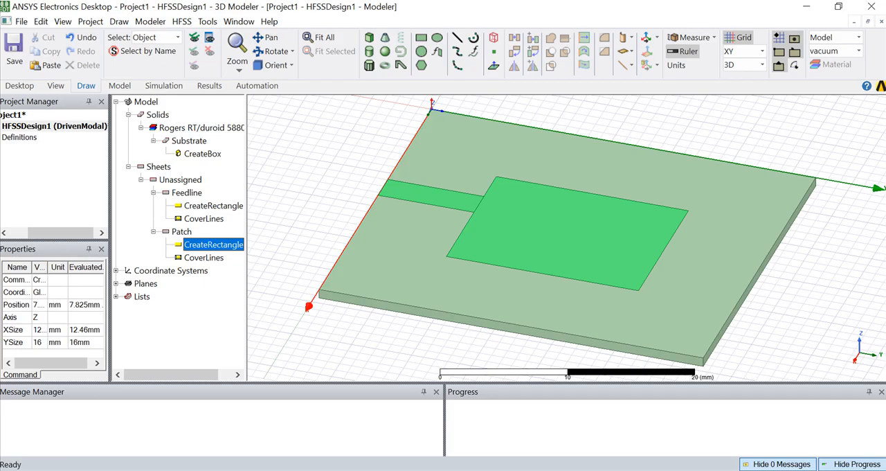
{"action": "left_click", "coordinate": [448, 212]}
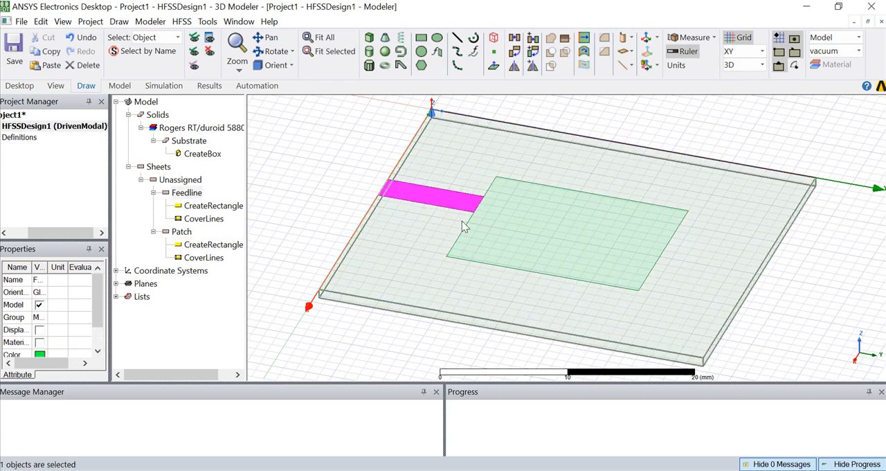
{"action": "left_click", "coordinate": [466, 234], "text": "ctrl"}
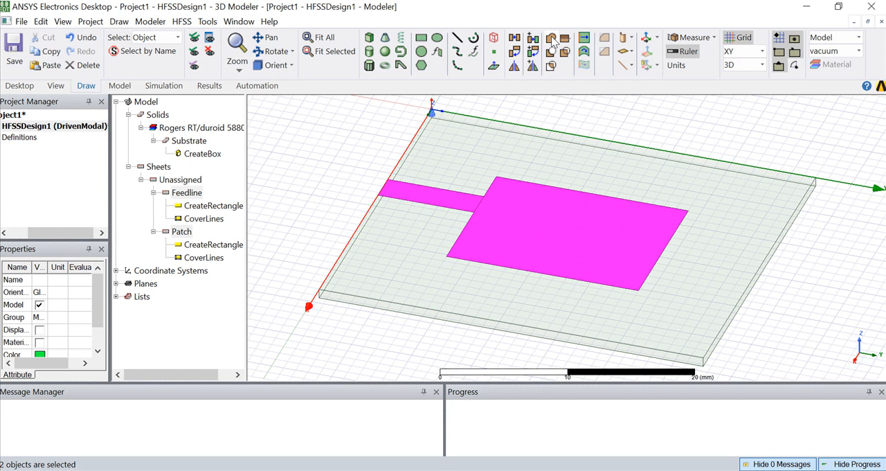
{"action": "right_click", "coordinate": [498, 206]}
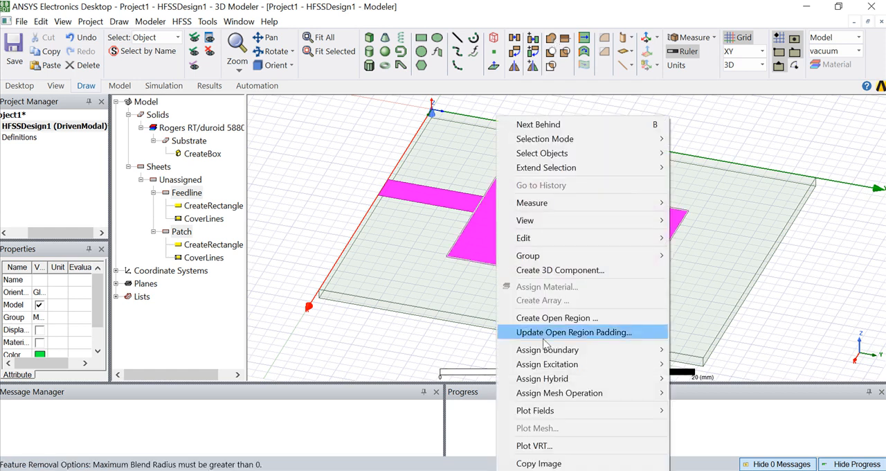
{"action": "mouse_move", "coordinate": [537, 237]}
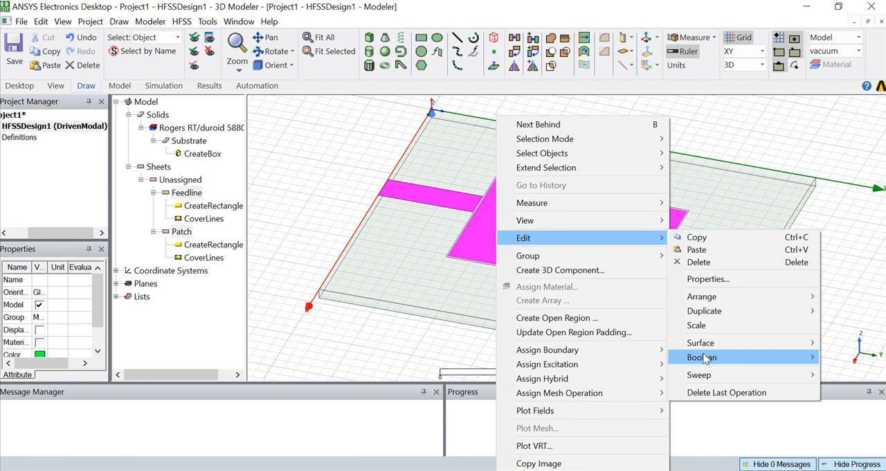
{"action": "mouse_move", "coordinate": [704, 359]}
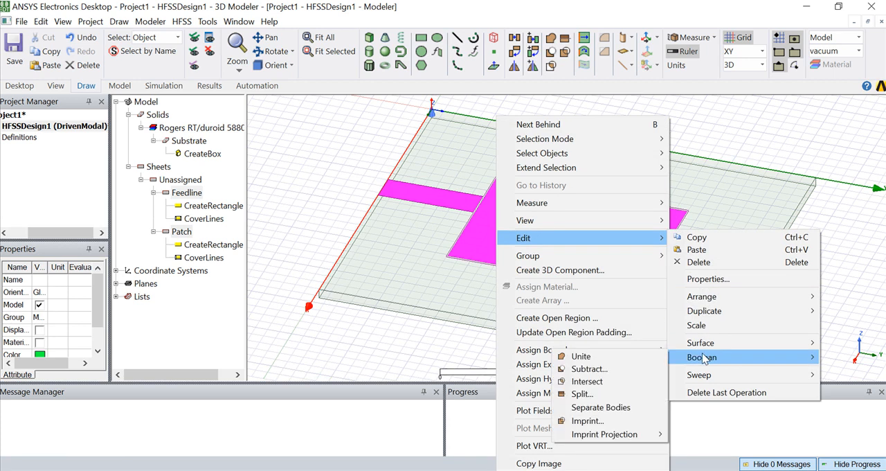
{"action": "left_click", "coordinate": [607, 359]}
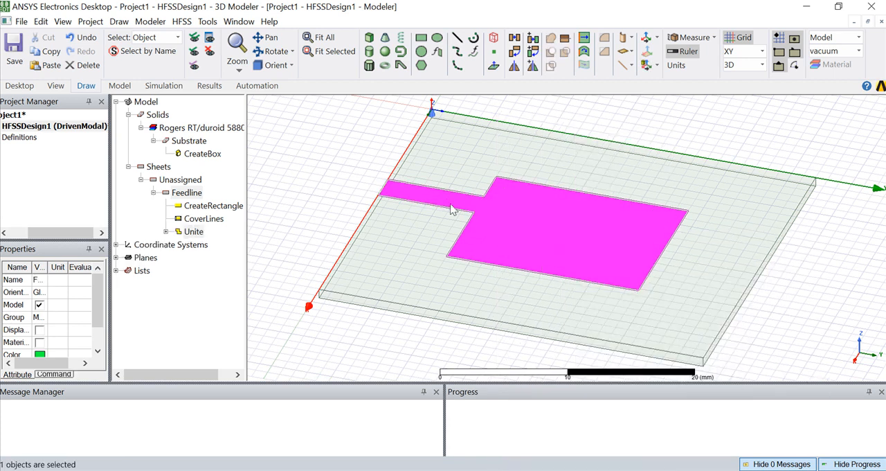
Assign a Perfect E boundary with default settings to the united feedline and patch sheet.
{"action": "right_click", "coordinate": [527, 208]}
{"action": "mouse_move", "coordinate": [637, 360]}
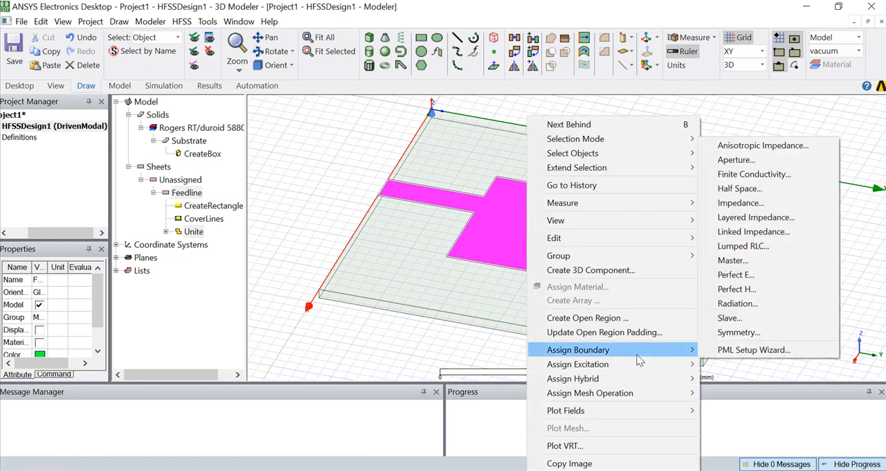
{"action": "left_click", "coordinate": [732, 277]}
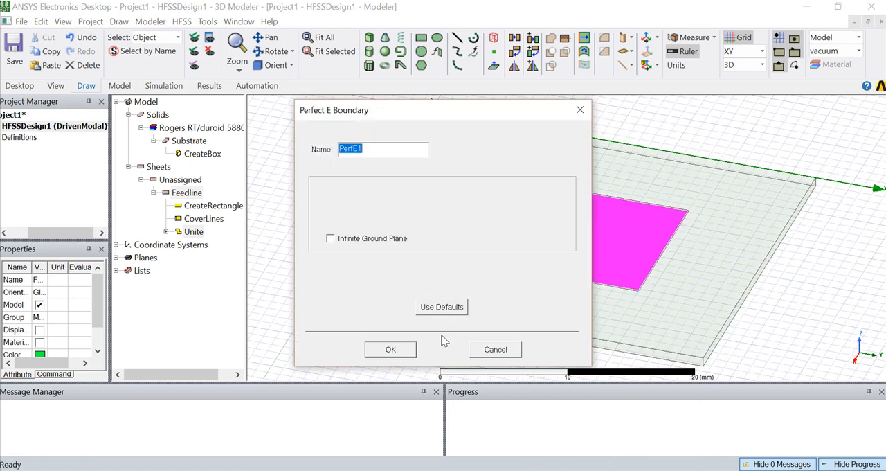
{"action": "left_click", "coordinate": [390, 350]}
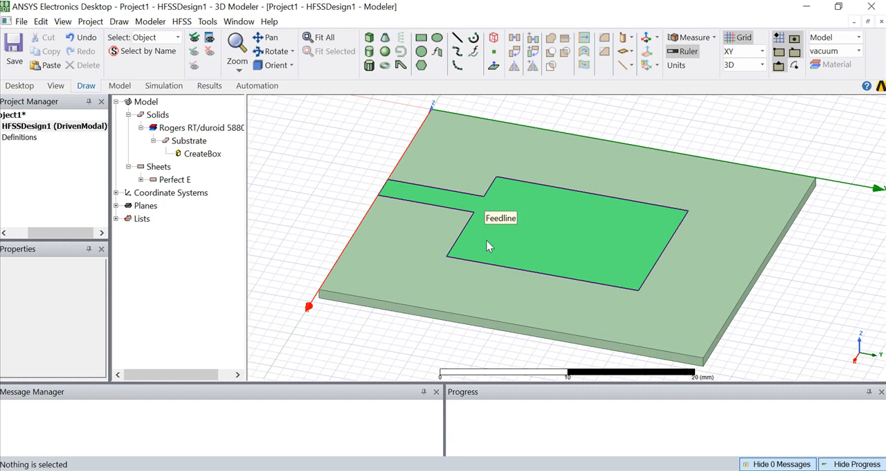
Look up the ground plane instructions in the Word document and draw a rectangle about 5 by 4 mm from the substrate's bottom corner below the origin.
{"action": "key", "text": "alt+Tab"}
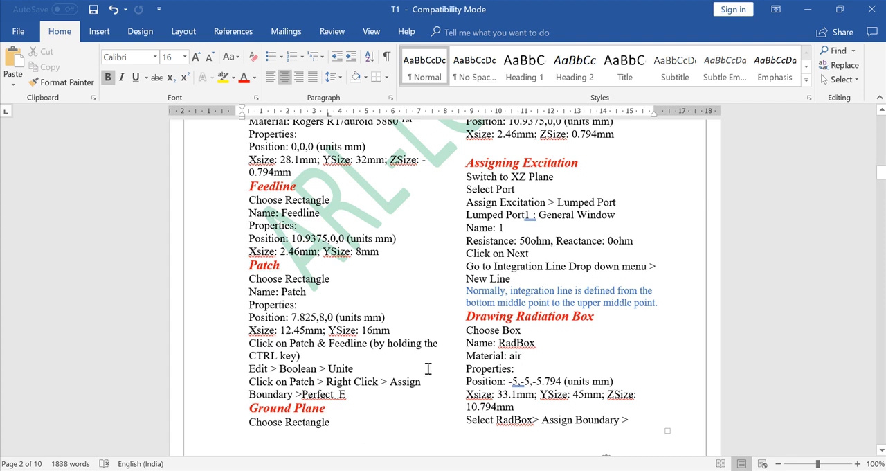
{"action": "scroll", "coordinate": [428, 369], "scroll_direction": "up", "scroll_amount": 6}
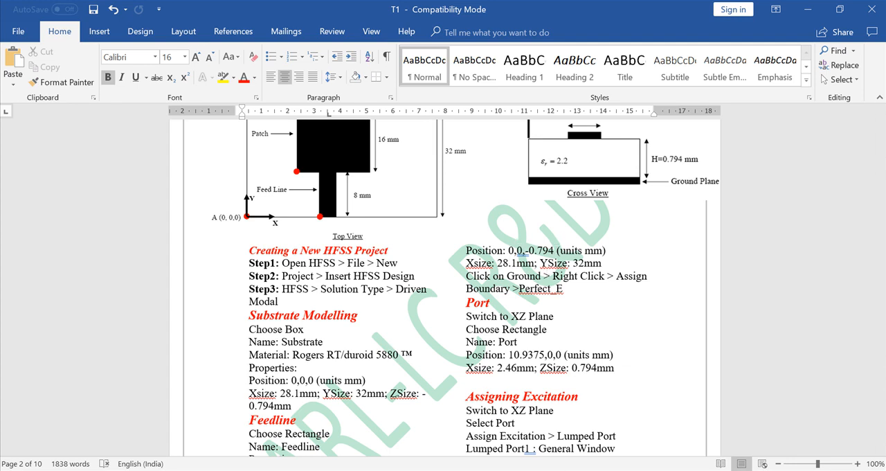
{"action": "mouse_move", "coordinate": [562, 469]}
{"action": "left_click", "coordinate": [567, 429]}
{"action": "left_click", "coordinate": [403, 54]}
{"action": "left_click", "coordinate": [433, 116]}
{"action": "left_click", "coordinate": [463, 161]}
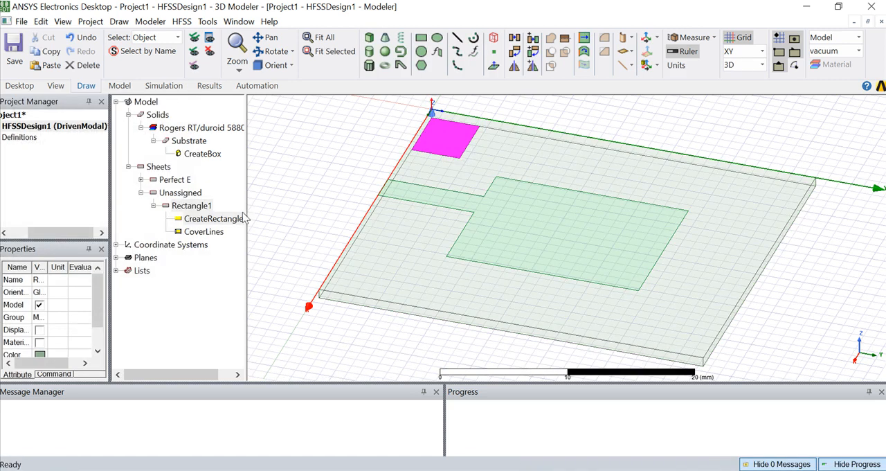
Rename the new rectangle Ground and give it a bright blue color.
{"action": "double_click", "coordinate": [172, 208]}
{"action": "left_click", "coordinate": [277, 160]}
{"action": "type", "text": "Ground"}
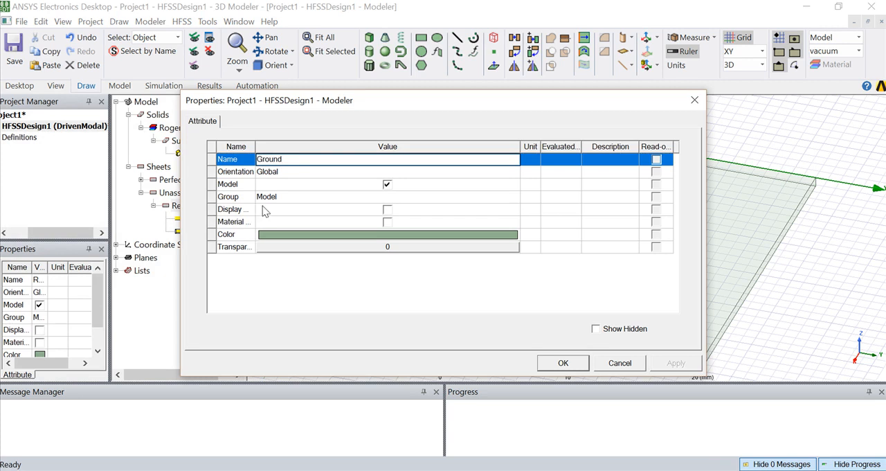
{"action": "left_click", "coordinate": [283, 235]}
{"action": "left_click", "coordinate": [391, 160]}
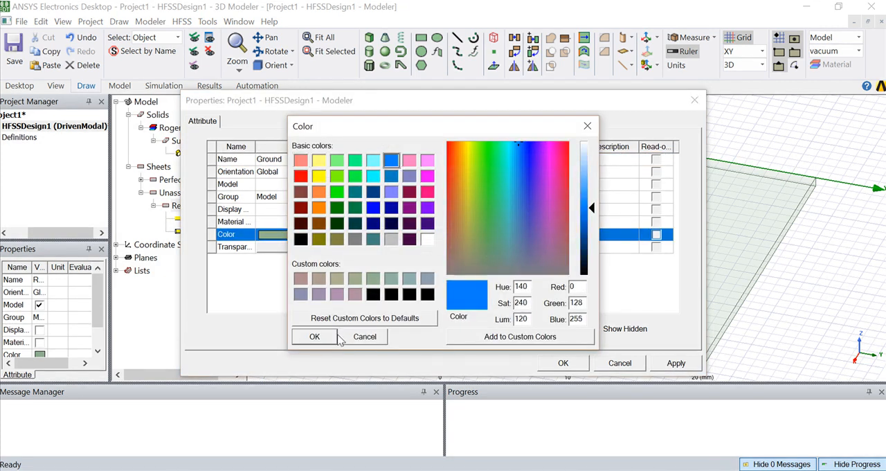
{"action": "left_click", "coordinate": [315, 336]}
Set the Ground sheet's transparency to 0.5 and apply its attributes.
{"action": "left_click", "coordinate": [354, 248]}
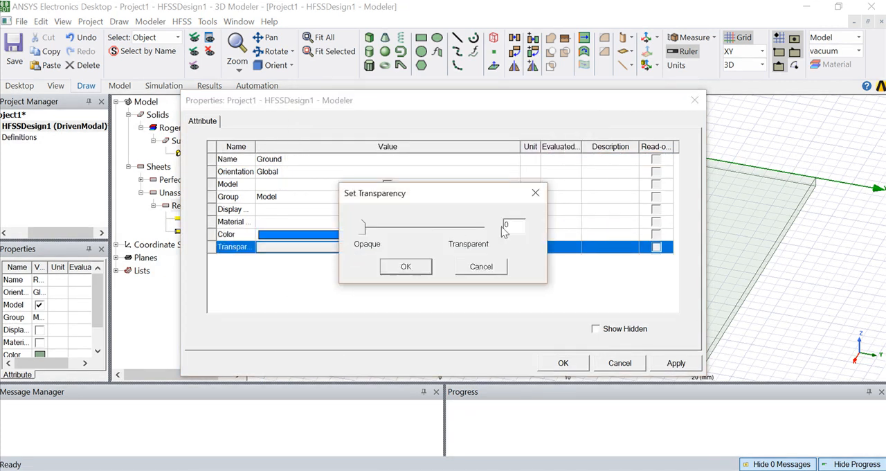
{"action": "type", "text": ".5"}
{"action": "left_click", "coordinate": [419, 267]}
{"action": "left_click", "coordinate": [584, 366]}
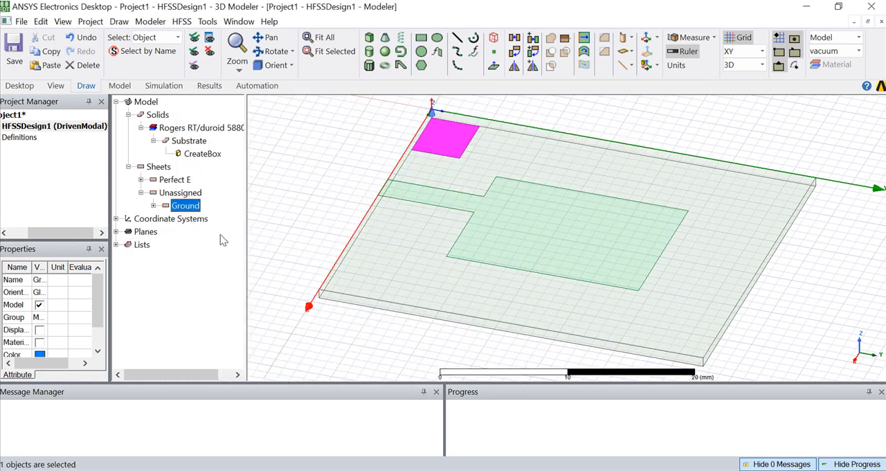
Check the ground dimensions in the Word document and set the Ground rectangle's X size to 28.1 mm and Y size to 32 mm.
{"action": "left_click", "coordinate": [153, 205]}
{"action": "double_click", "coordinate": [181, 220]}
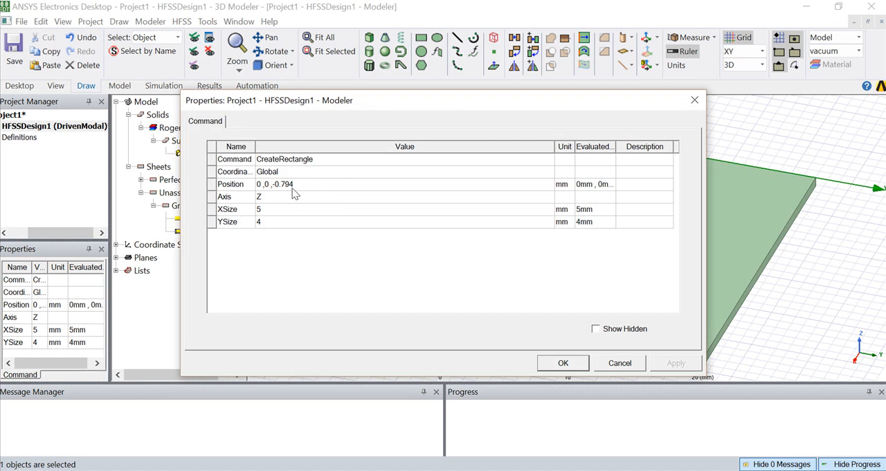
{"action": "left_click", "coordinate": [266, 208]}
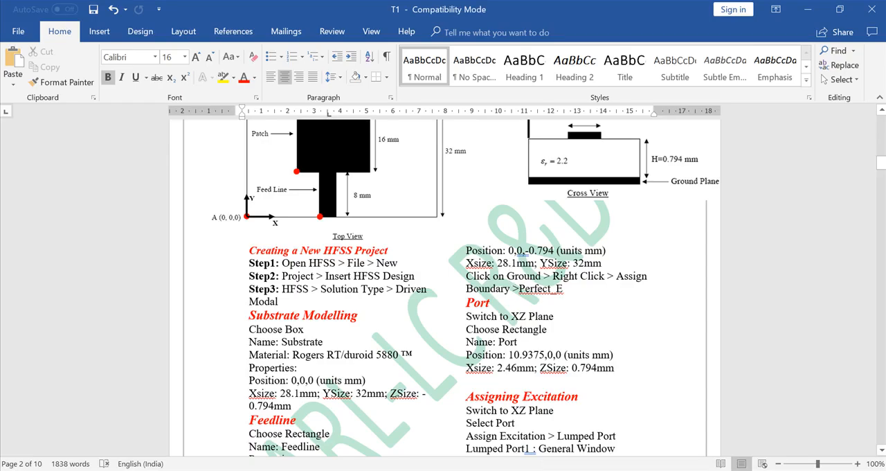
{"action": "left_click", "coordinate": [568, 470]}
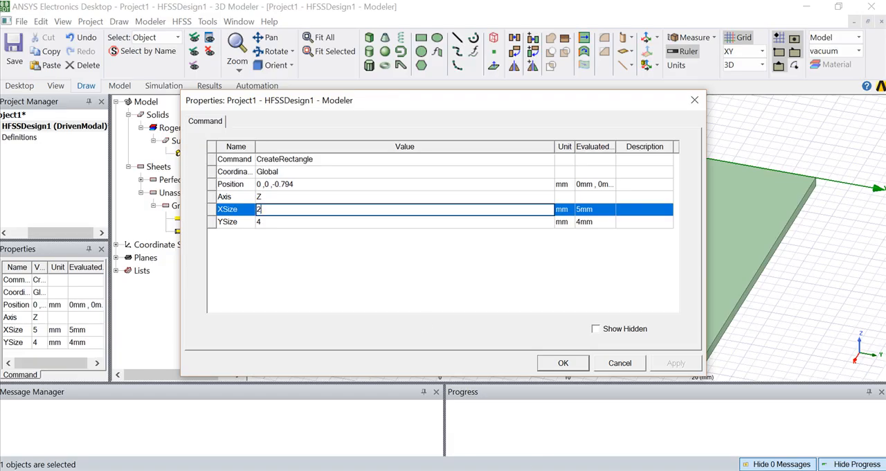
{"action": "type", "text": "28.1"}
{"action": "left_click", "coordinate": [277, 220]}
{"action": "key", "text": "BackSpace"}
{"action": "type", "text": "32"}
{"action": "left_click", "coordinate": [563, 363]}
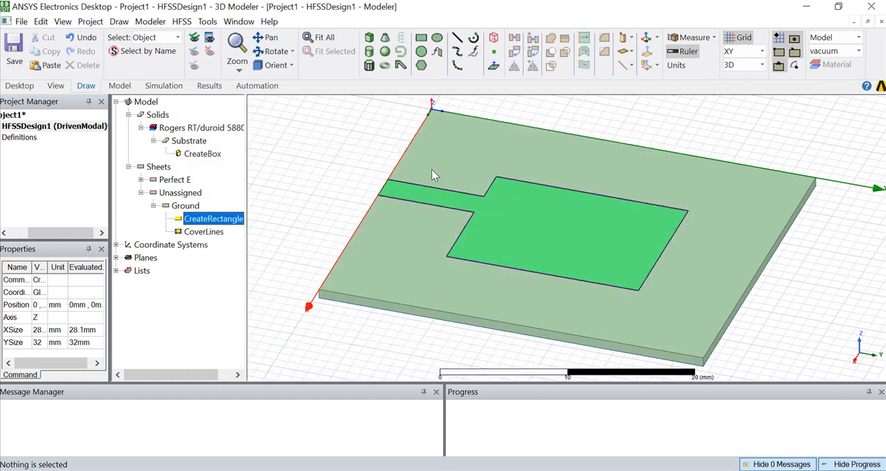
Check the ground boundary type in the Word document and assign a Perfect E boundary with default settings to the Ground sheet.
{"action": "left_click", "coordinate": [184, 205]}
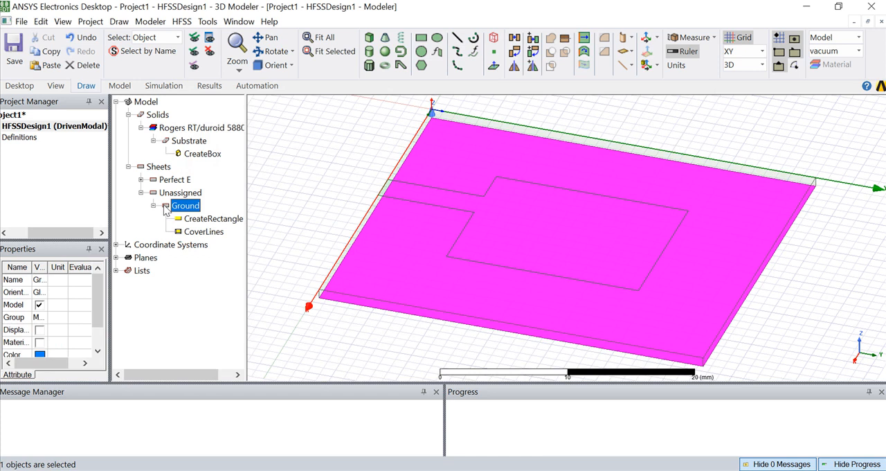
{"action": "key", "text": "alt+Tab"}
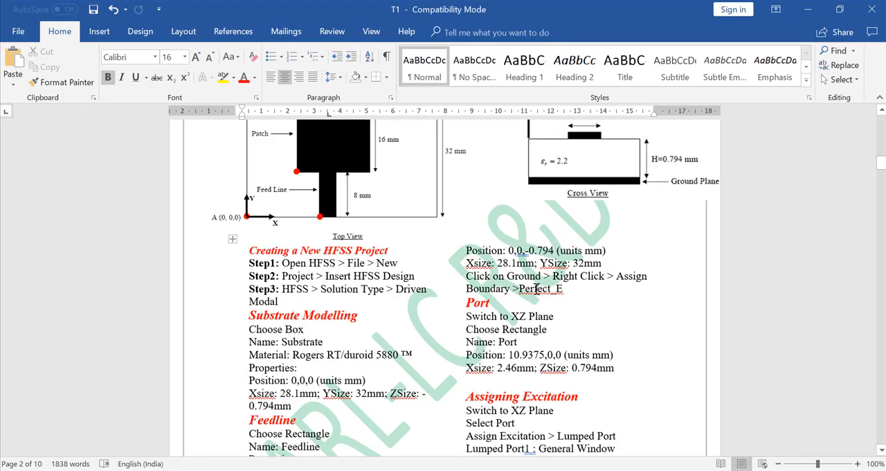
{"action": "key", "text": "alt+Tab"}
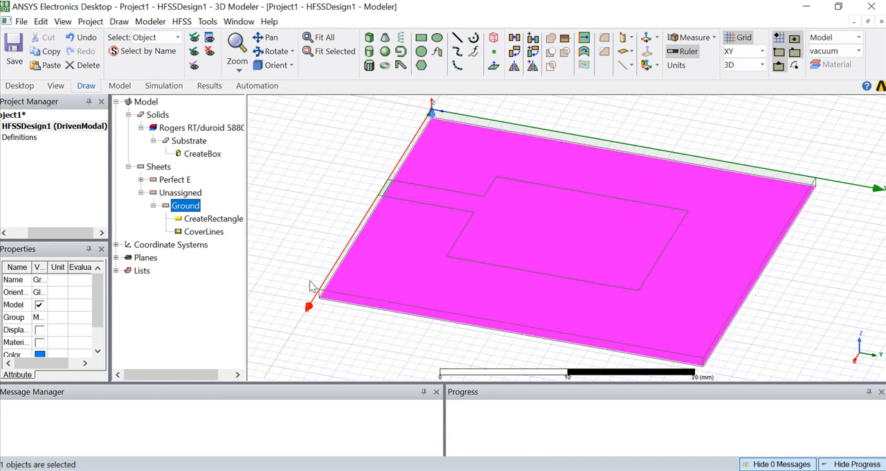
{"action": "right_click", "coordinate": [170, 211]}
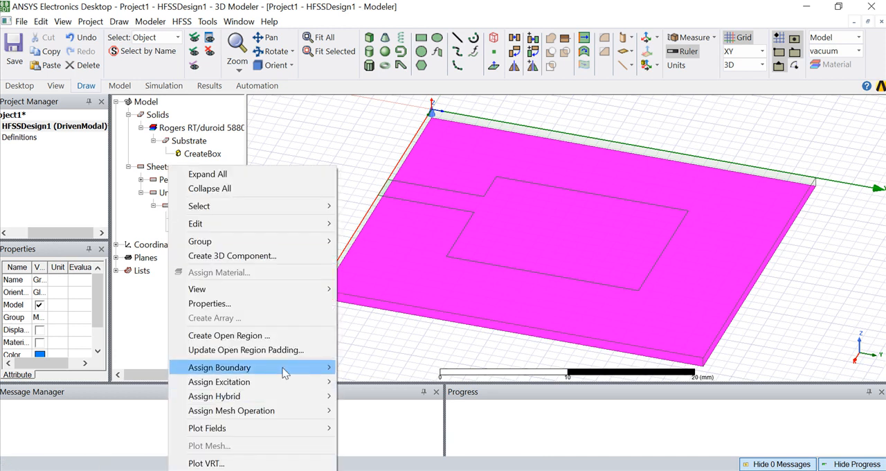
{"action": "mouse_move", "coordinate": [287, 368]}
{"action": "left_click", "coordinate": [374, 293]}
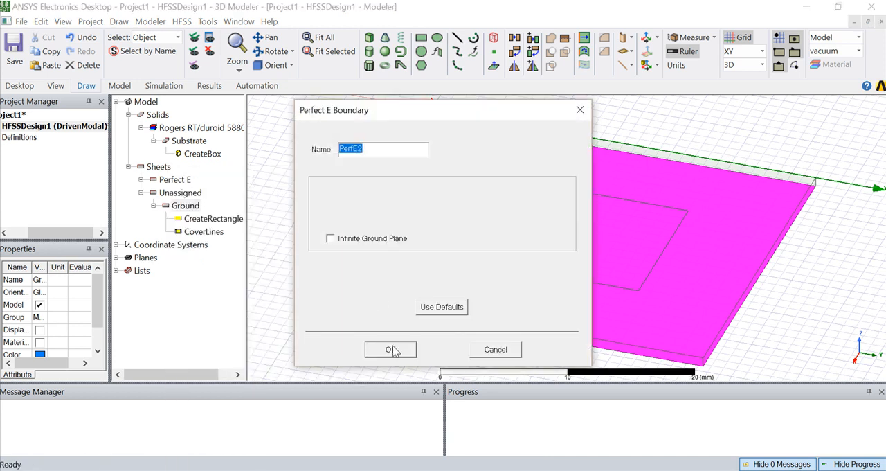
{"action": "left_click", "coordinate": [392, 349]}
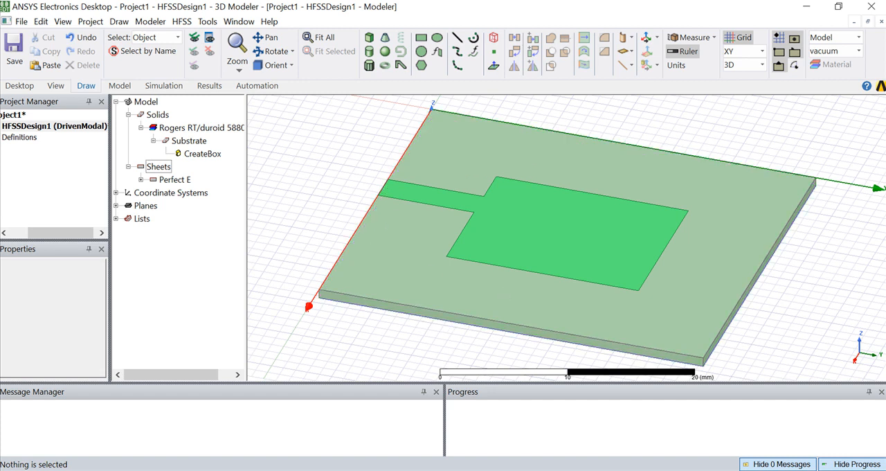
Check the port instructions in the Word document, orient the model toward the feedline's end and switch the drawing plane to ZX.
{"action": "key", "text": "alt+Tab"}
{"action": "scroll", "coordinate": [473, 311], "scroll_direction": "down", "scroll_amount": 2}
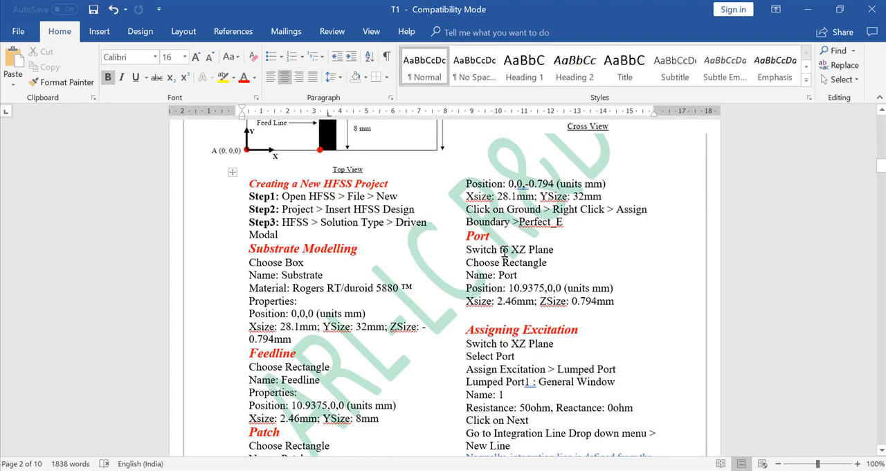
{"action": "key", "text": "alt+Tab"}
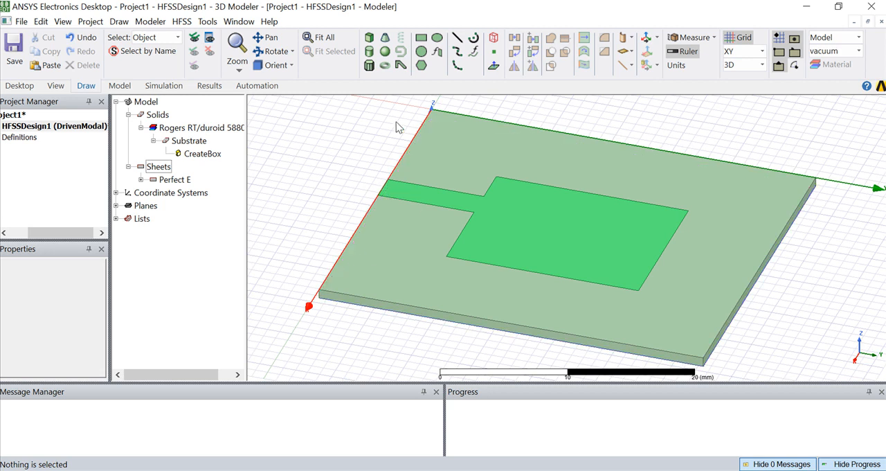
{"action": "left_click", "coordinate": [277, 53]}
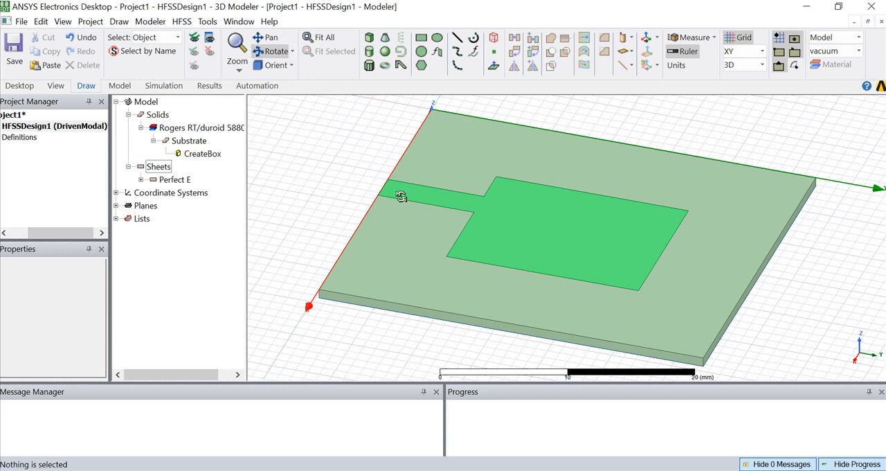
{"action": "left_click_drag", "start_coordinate": [462, 288], "coordinate": [603, 268]}
{"action": "scroll", "coordinate": [604, 268], "scroll_direction": "down", "scroll_amount": 1}
{"action": "scroll", "coordinate": [603, 268], "scroll_direction": "up", "scroll_amount": 4}
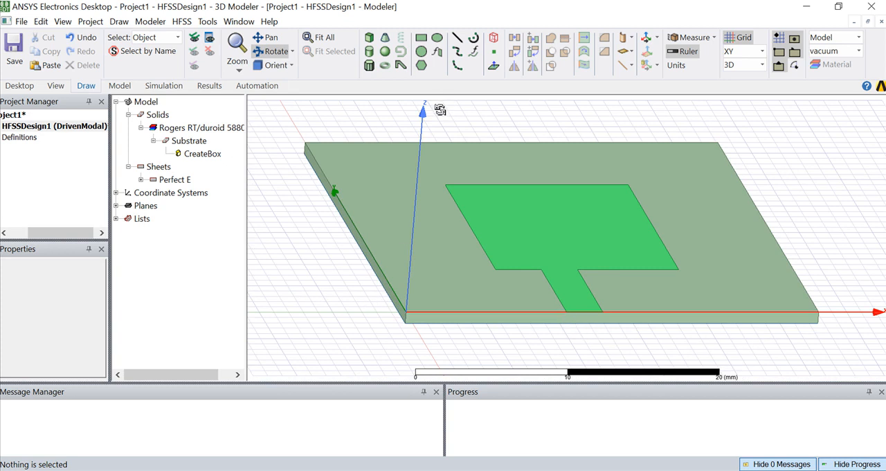
{"action": "left_click", "coordinate": [487, 469]}
{"action": "left_click", "coordinate": [761, 51]}
{"action": "left_click", "coordinate": [735, 92]}
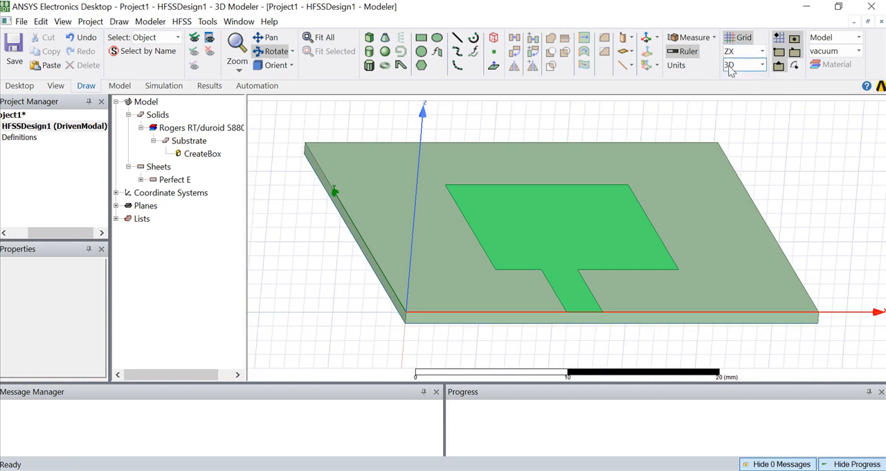
Draw a port rectangle about 3.11 by 0.794 mm on the substrate's edge face, from the feedline's outer corner down to the bottom edge.
{"action": "left_click", "coordinate": [421, 37]}
{"action": "left_click", "coordinate": [566, 312]}
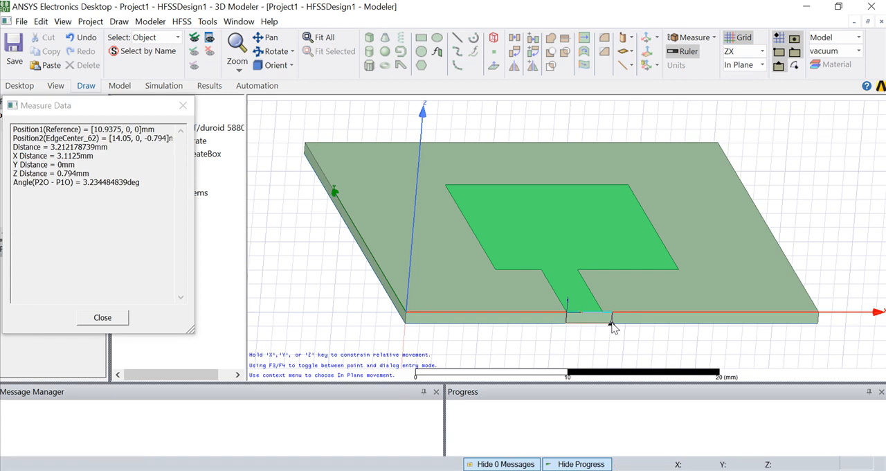
{"action": "left_click", "coordinate": [612, 325]}
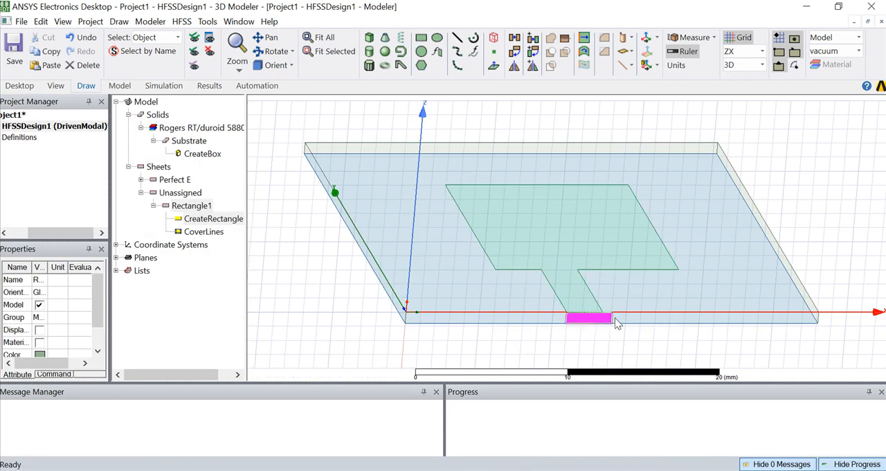
Rename the new rectangle as Port, color it orange and set its transparency to 0.5.
{"action": "double_click", "coordinate": [171, 208]}
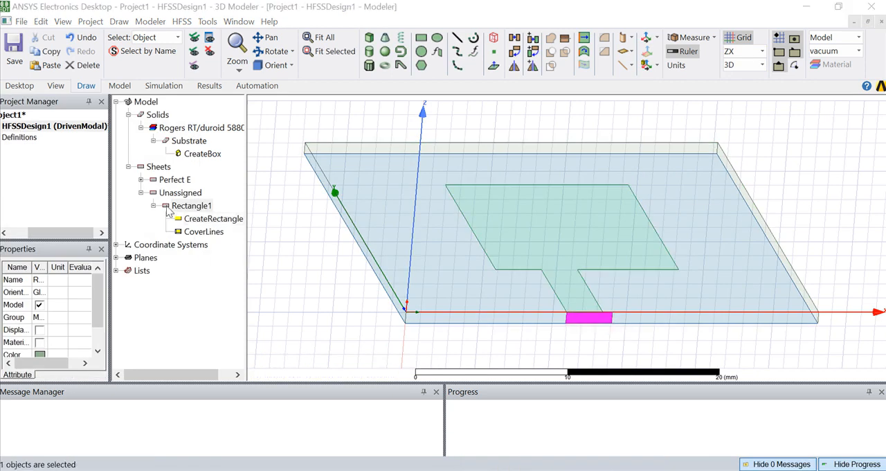
{"action": "left_click", "coordinate": [302, 159]}
{"action": "type", "text": "Port"}
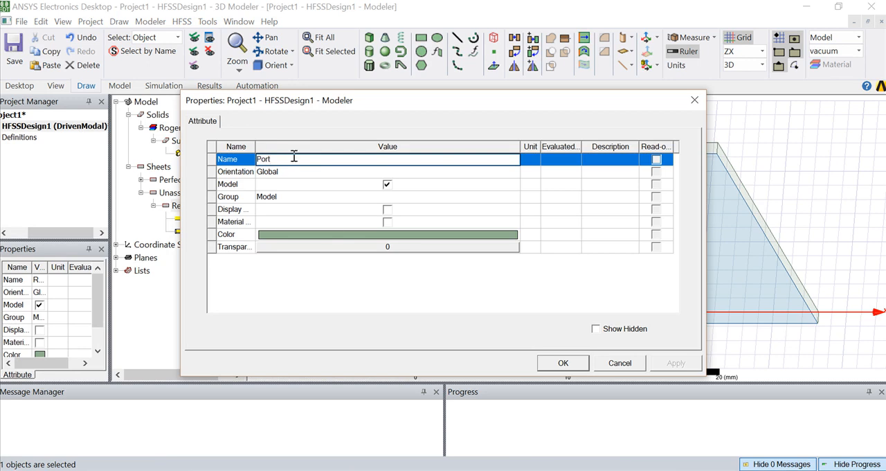
{"action": "left_click", "coordinate": [330, 234]}
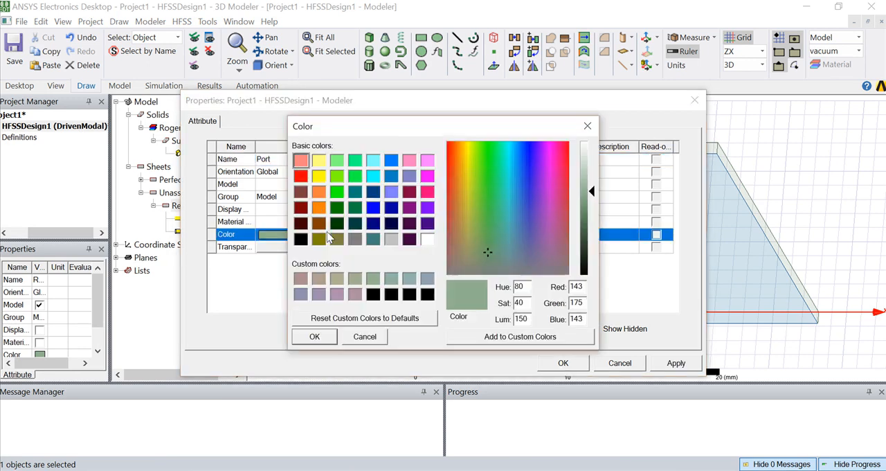
{"action": "left_click", "coordinate": [319, 192]}
{"action": "left_click", "coordinate": [315, 336]}
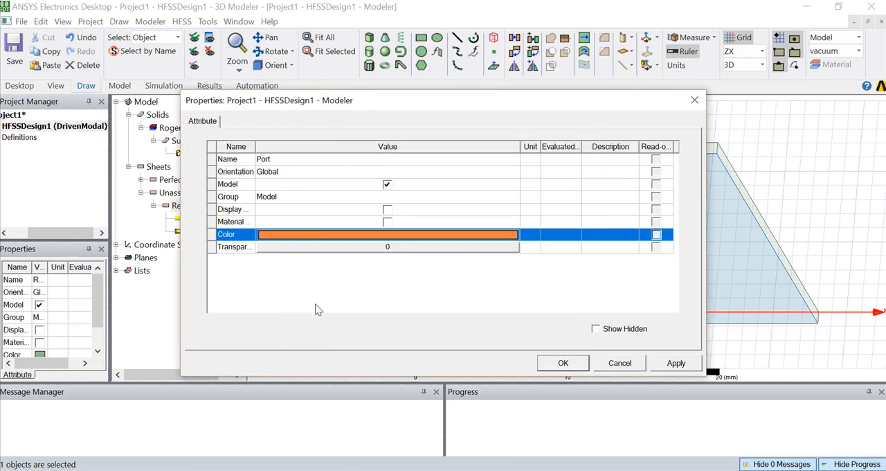
{"action": "left_click", "coordinate": [333, 251]}
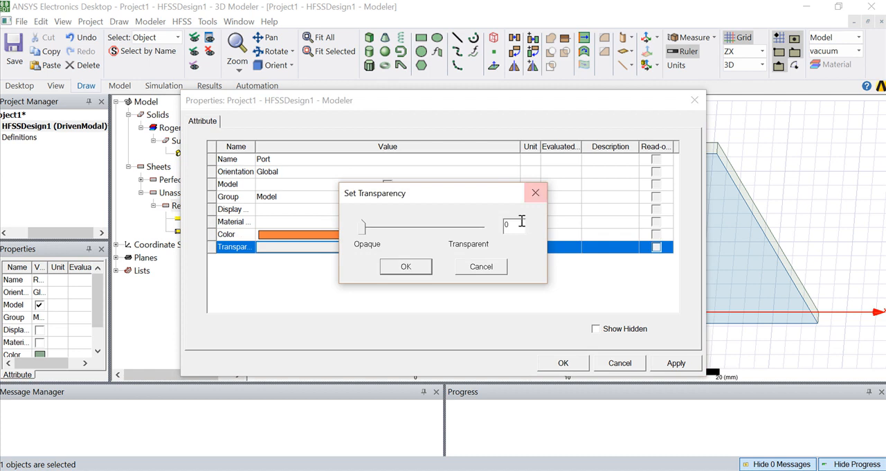
{"action": "type", "text": ".5"}
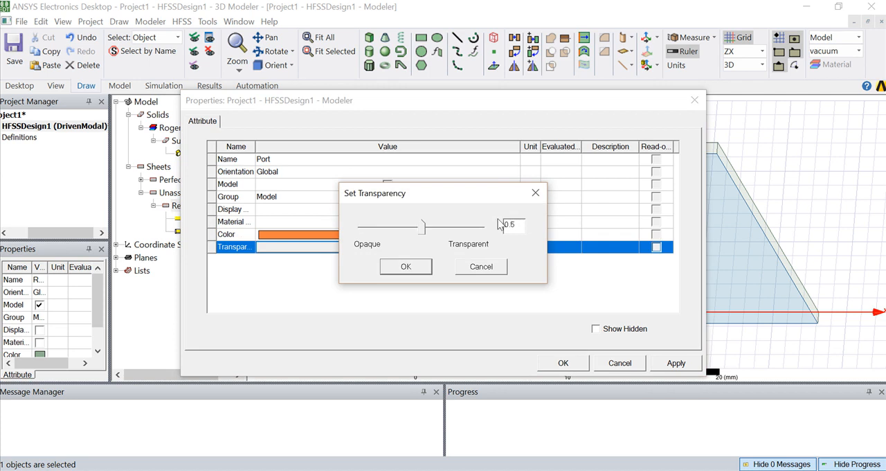
{"action": "left_click", "coordinate": [421, 267]}
{"action": "left_click", "coordinate": [579, 365]}
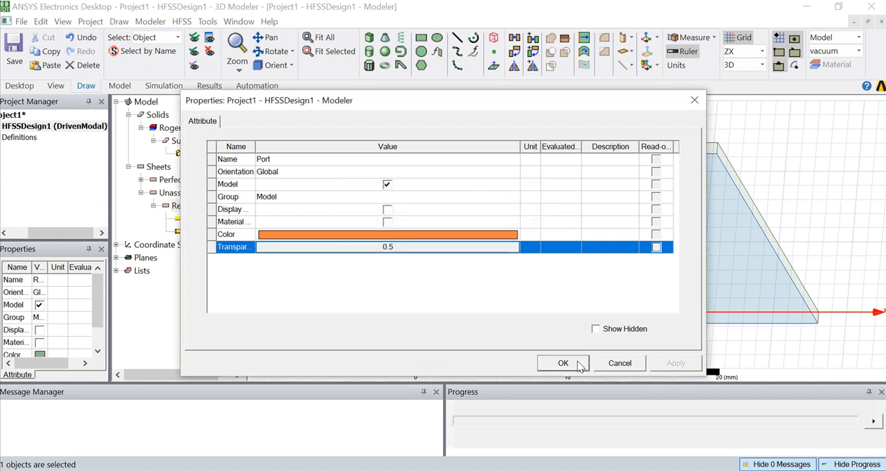
Check the port dimensions in the Word document and set the Port rectangle's X size to 2.46 mm.
{"action": "left_click", "coordinate": [154, 206]}
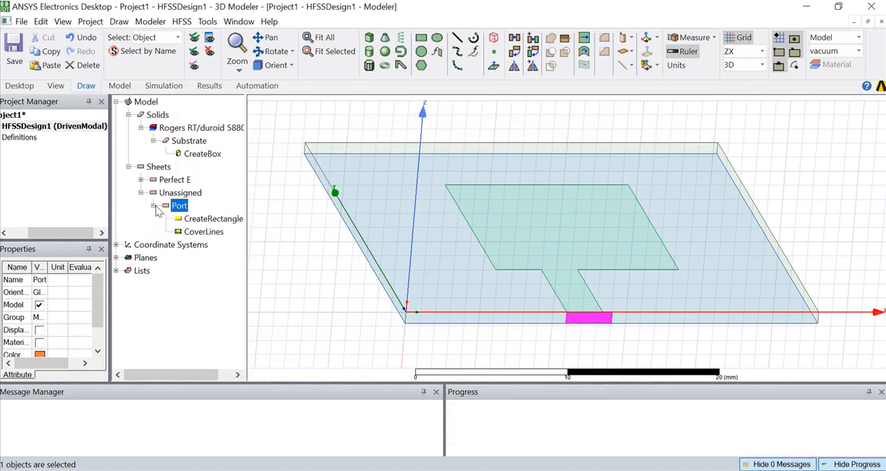
{"action": "double_click", "coordinate": [182, 220]}
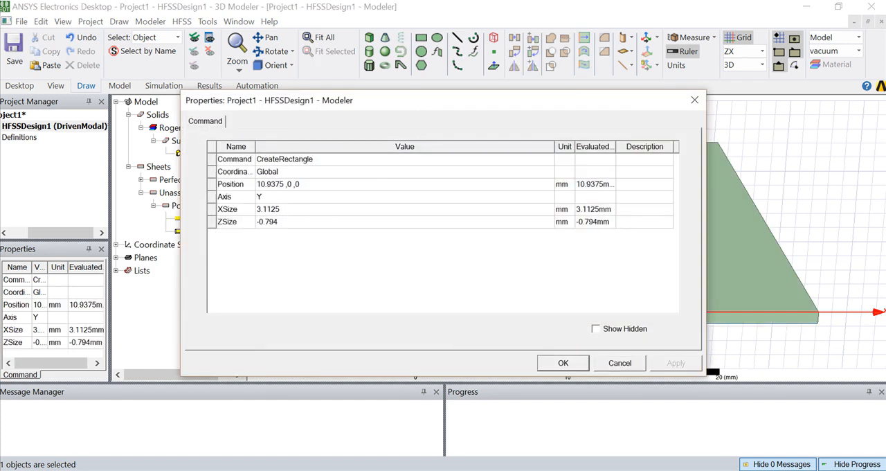
{"action": "key", "text": "alt+Tab"}
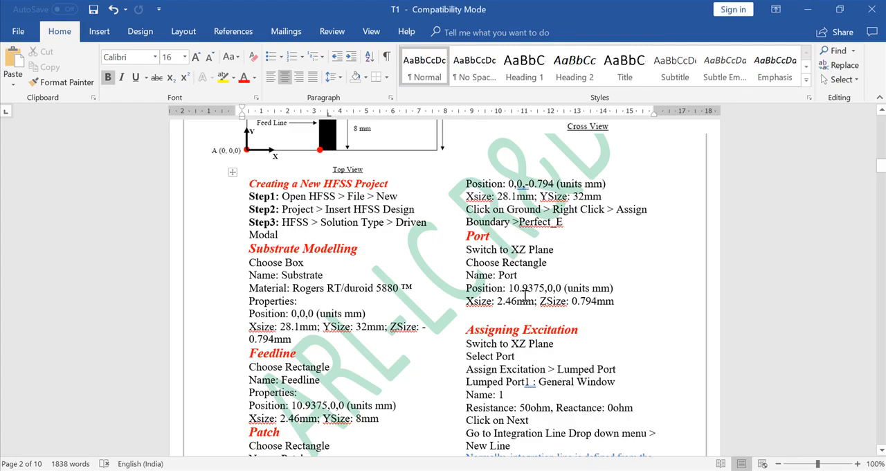
{"action": "key", "text": "alt+Tab"}
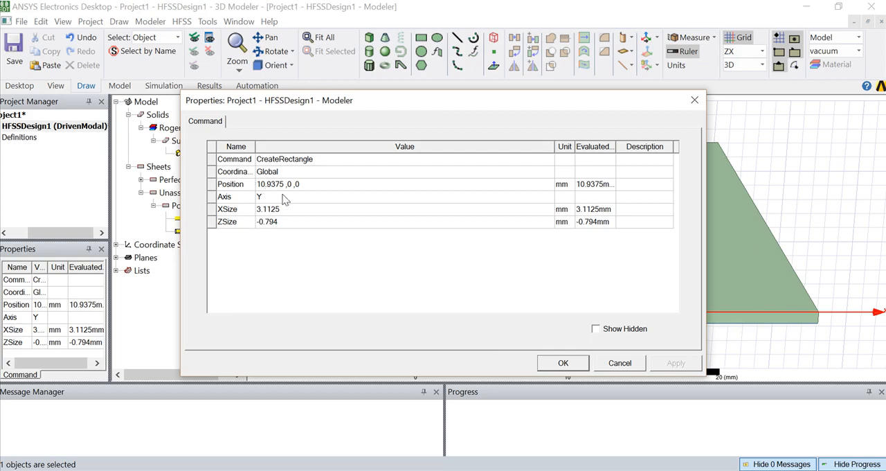
{"action": "key", "text": "alt+Tab"}
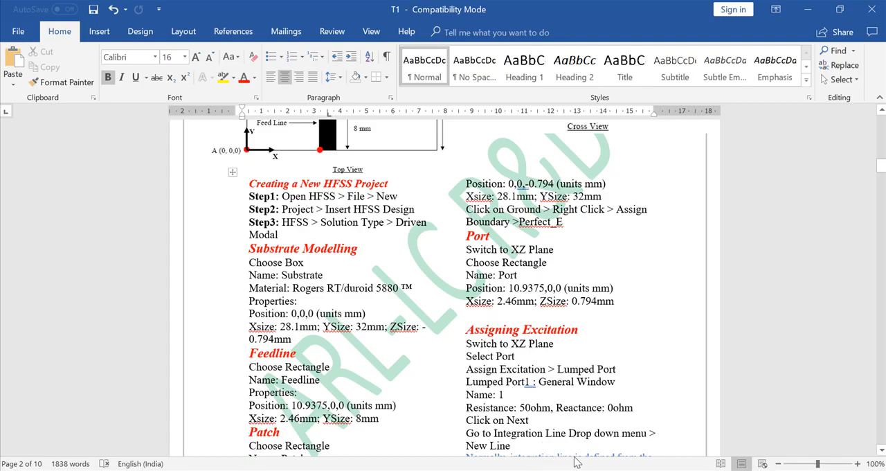
{"action": "key", "text": "alt+Tab"}
{"action": "left_click", "coordinate": [280, 209]}
{"action": "type", "text": "2.46"}
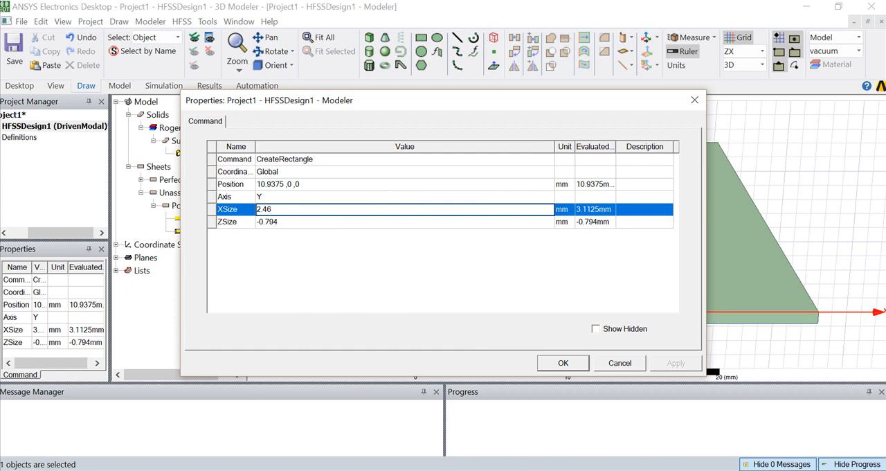
{"action": "key", "text": "alt+Tab"}
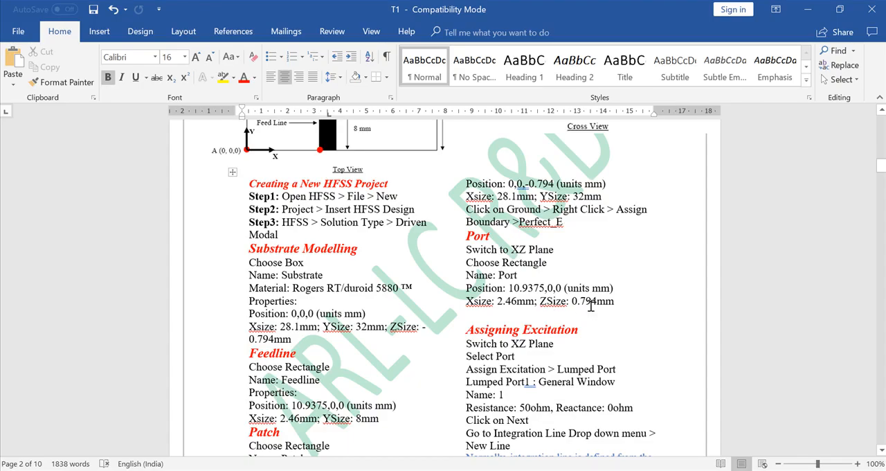
{"action": "key", "text": "alt+Tab"}
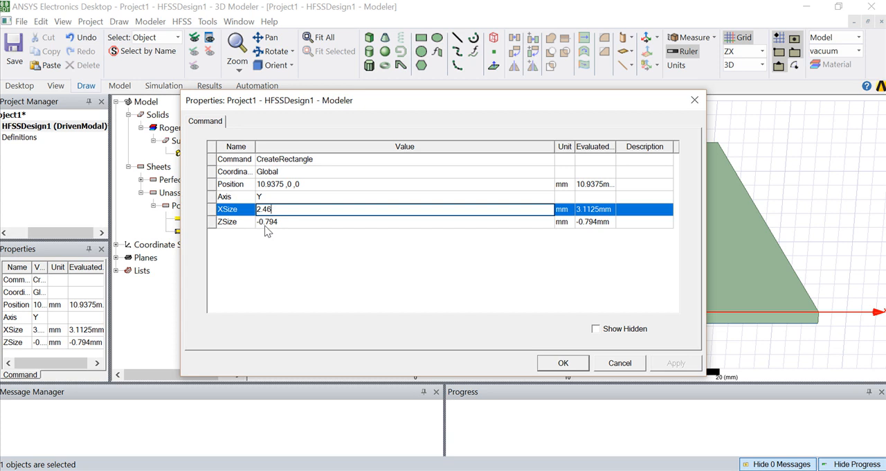
{"action": "left_click", "coordinate": [563, 362]}
Select the Port sheet at the feedline's end and check the excitation instructions in the Word document.
{"action": "left_click", "coordinate": [601, 320]}
{"action": "scroll", "coordinate": [601, 319], "scroll_direction": "up", "scroll_amount": 2}
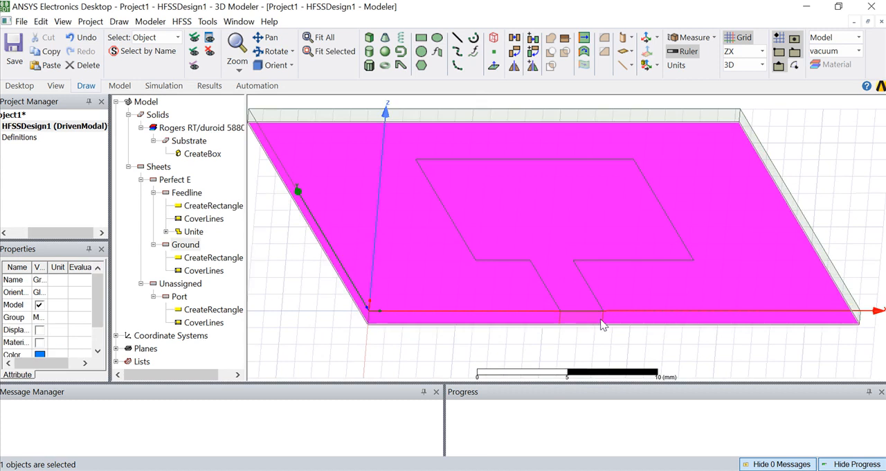
{"action": "left_click", "coordinate": [601, 315]}
{"action": "scroll", "coordinate": [603, 316], "scroll_direction": "up", "scroll_amount": 6}
{"action": "scroll", "coordinate": [585, 321], "scroll_direction": "up", "scroll_amount": 1}
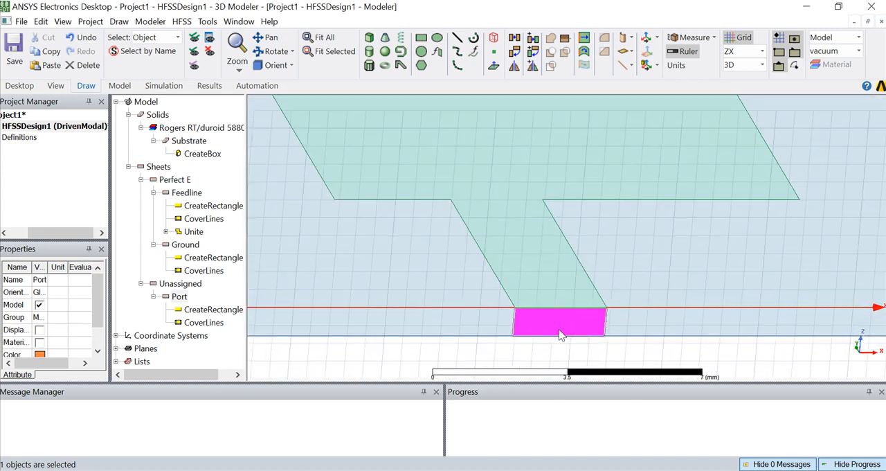
{"action": "key", "text": "alt+Tab"}
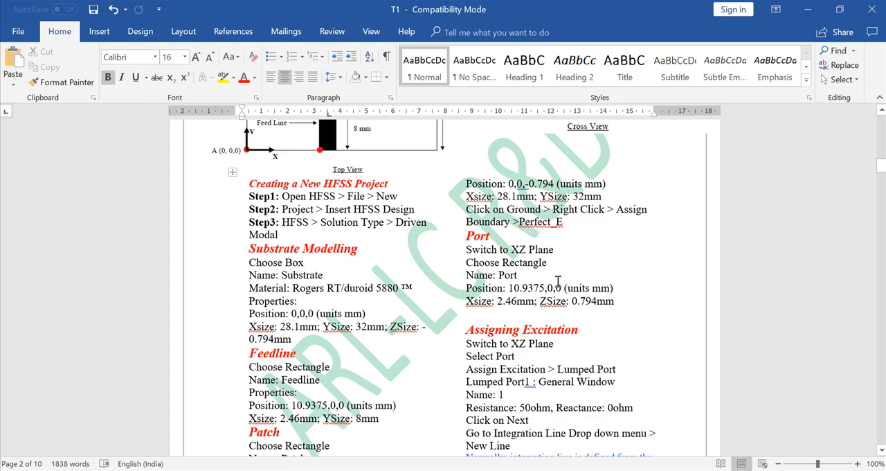
{"action": "scroll", "coordinate": [547, 285], "scroll_direction": "down", "scroll_amount": 2}
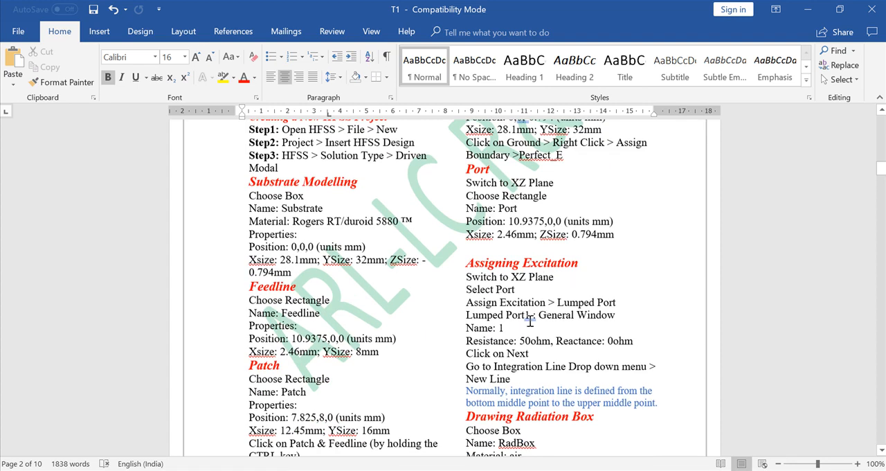
Start a lumped port excitation on the Port sheet, named Port1, keeping the full port impedance at 50 ohm.
{"action": "left_click", "coordinate": [568, 470]}
{"action": "right_click", "coordinate": [549, 332]}
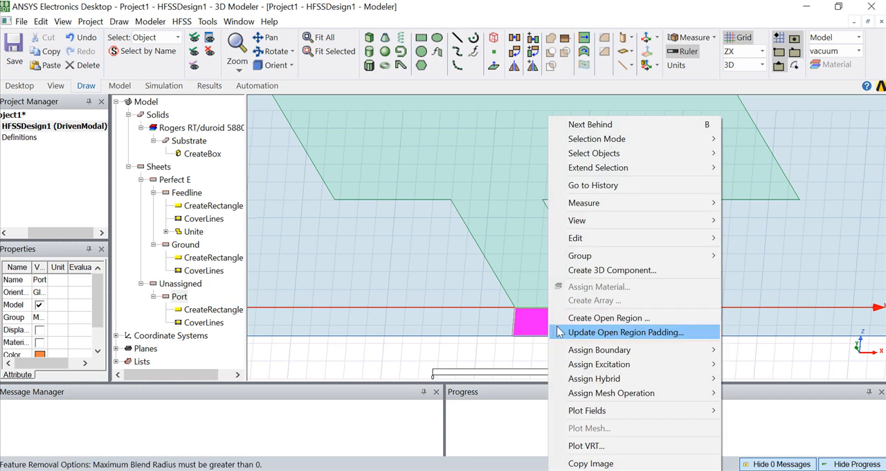
{"action": "mouse_move", "coordinate": [599, 368]}
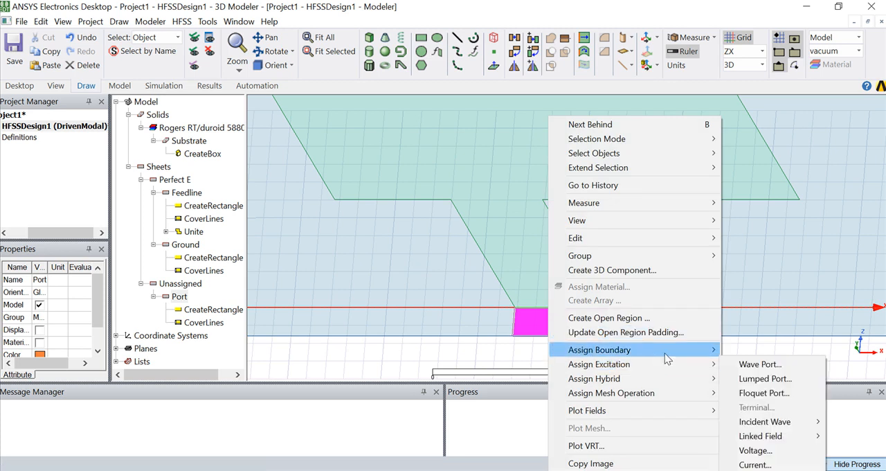
{"action": "left_click", "coordinate": [763, 378]}
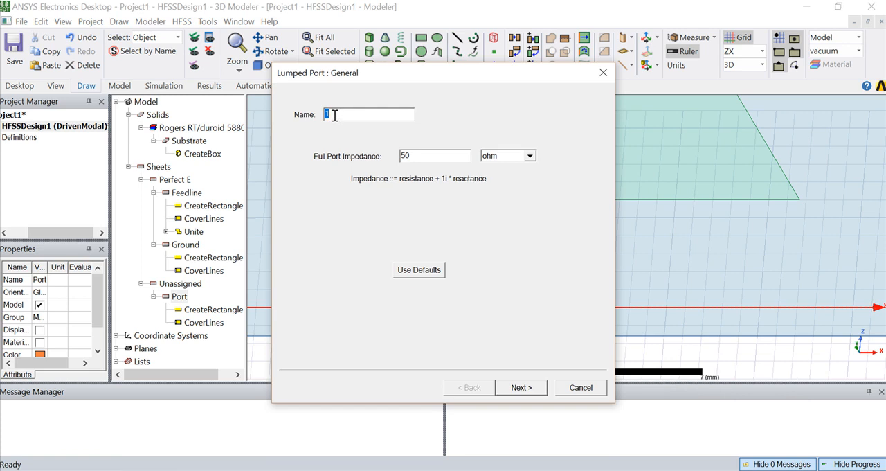
{"action": "type", "text": "Po"}
{"action": "left_click", "coordinate": [521, 387]}
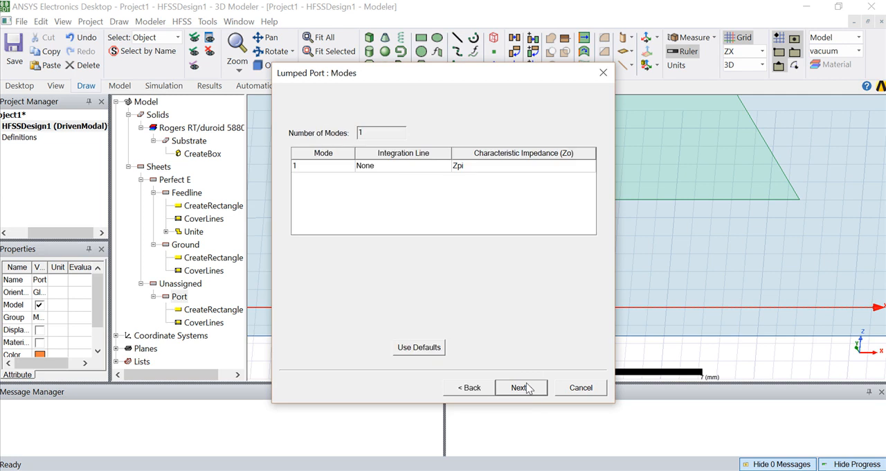
Define the port's integration line from its bottom edge midpoint to its top edge midpoint and finish with default post-processing settings.
{"action": "left_click", "coordinate": [392, 171]}
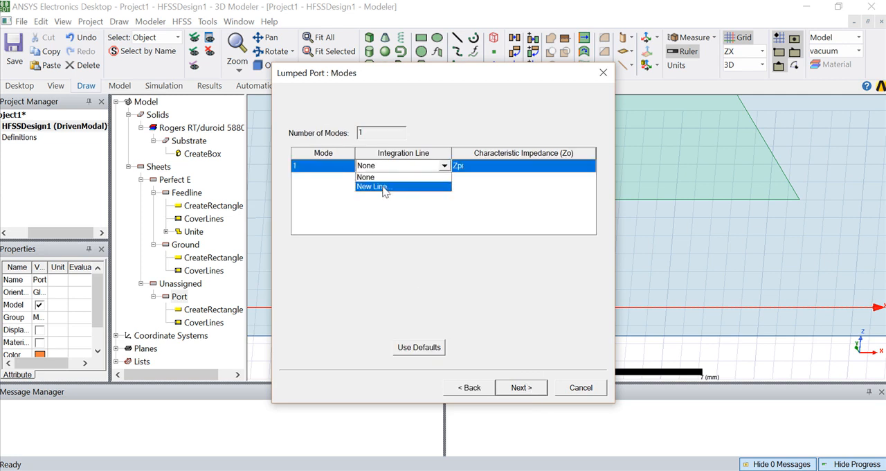
{"action": "left_click", "coordinate": [382, 186]}
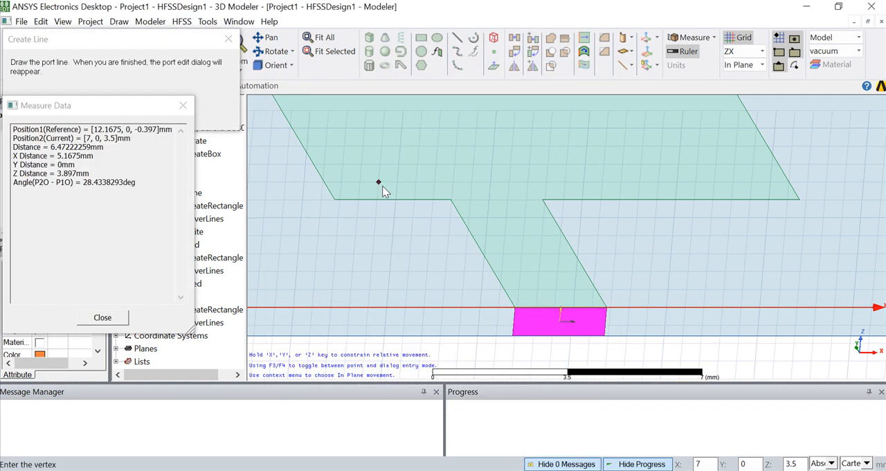
{"action": "left_click", "coordinate": [559, 336]}
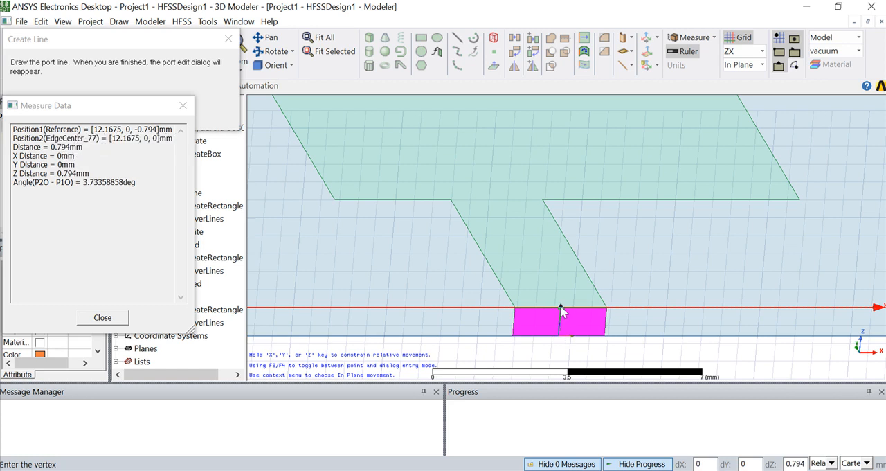
{"action": "left_click", "coordinate": [561, 307]}
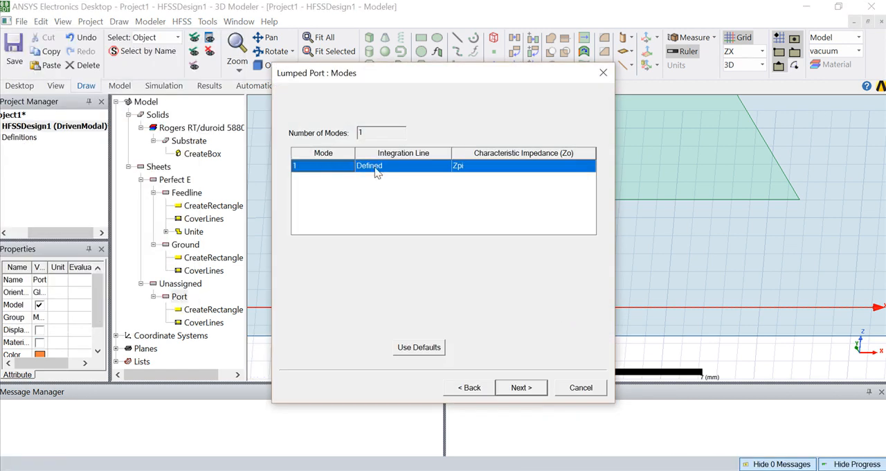
{"action": "left_click", "coordinate": [522, 388]}
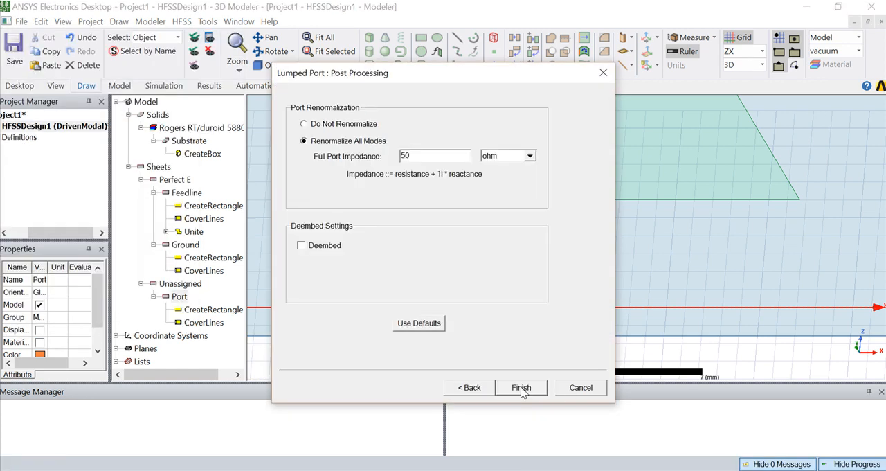
{"action": "left_click", "coordinate": [521, 388]}
Examine which faces the design's PerfE1 and PerfE2 boundaries and its Port1 excitation are assigned to.
{"action": "left_click_drag", "start_coordinate": [80, 233], "coordinate": [31, 234]}
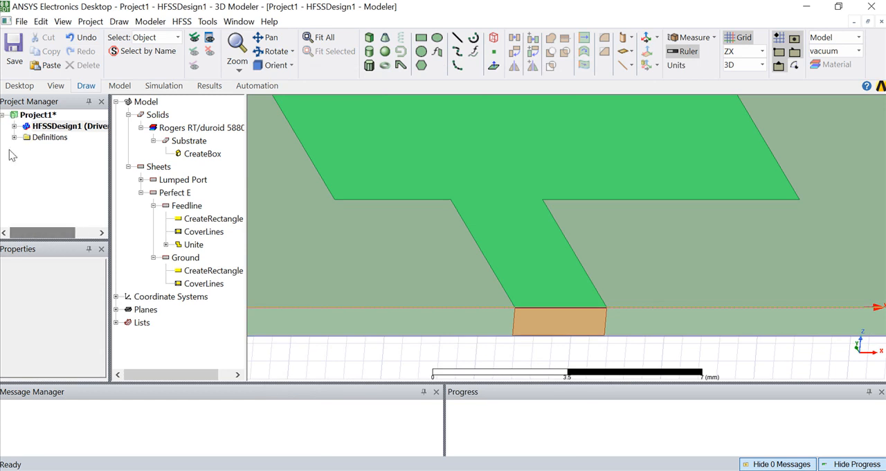
{"action": "left_click", "coordinate": [13, 126]}
{"action": "left_click", "coordinate": [26, 148]}
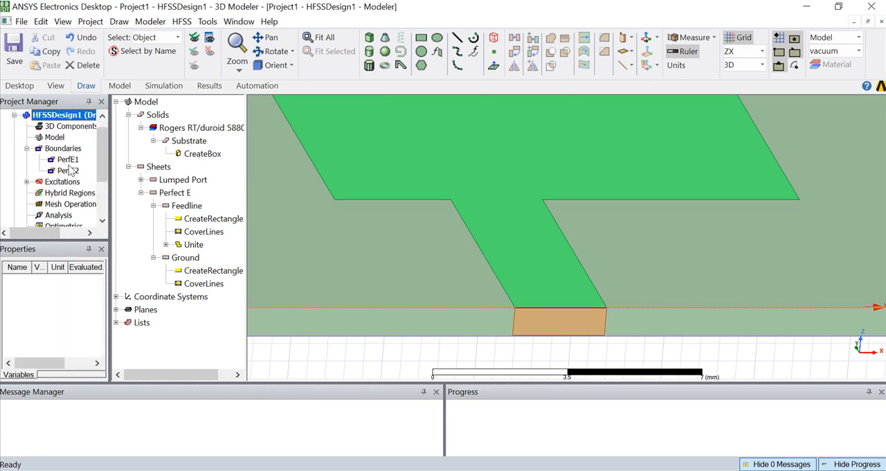
{"action": "left_click", "coordinate": [26, 181]}
{"action": "left_click", "coordinate": [66, 192]}
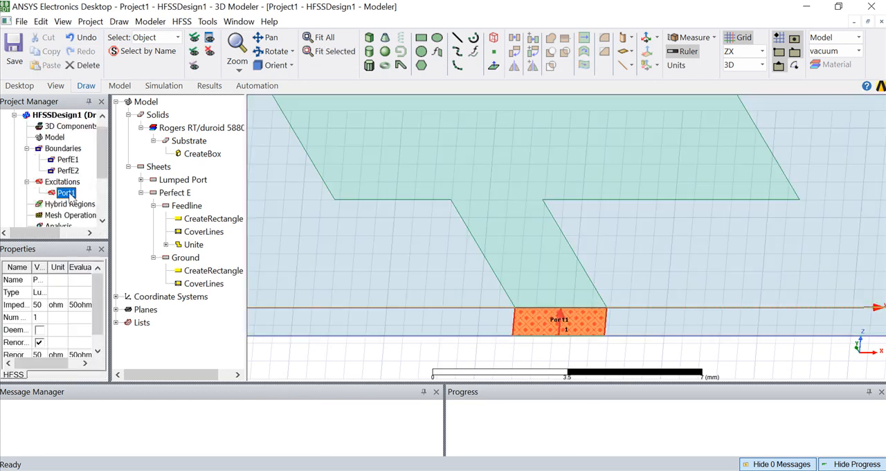
{"action": "left_click", "coordinate": [68, 160]}
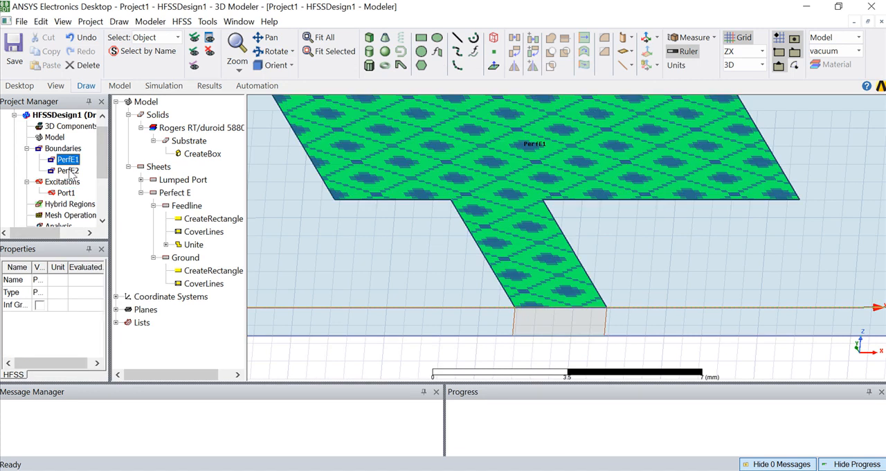
{"action": "left_click", "coordinate": [68, 171]}
{"action": "left_click", "coordinate": [78, 149]}
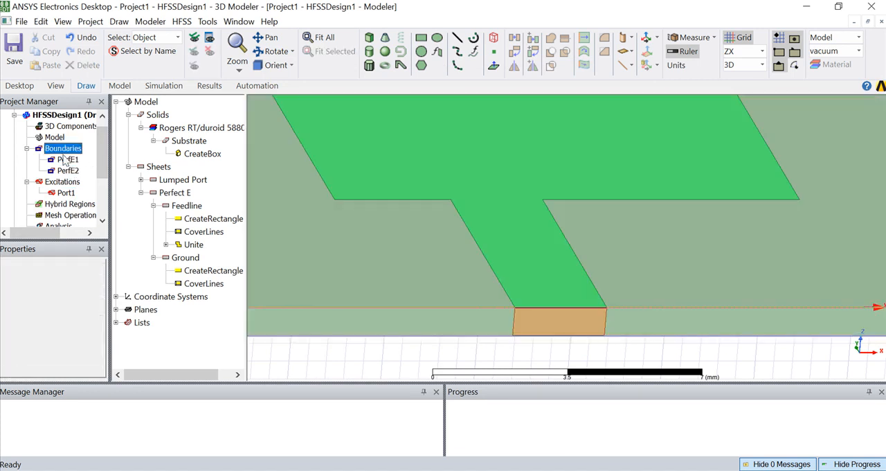
{"action": "left_click", "coordinate": [27, 148]}
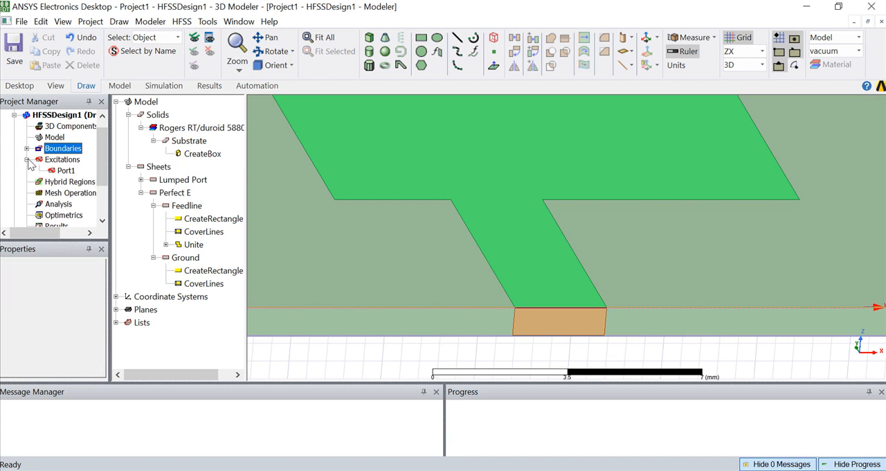
{"action": "left_click", "coordinate": [27, 159]}
{"action": "left_click", "coordinate": [31, 115]}
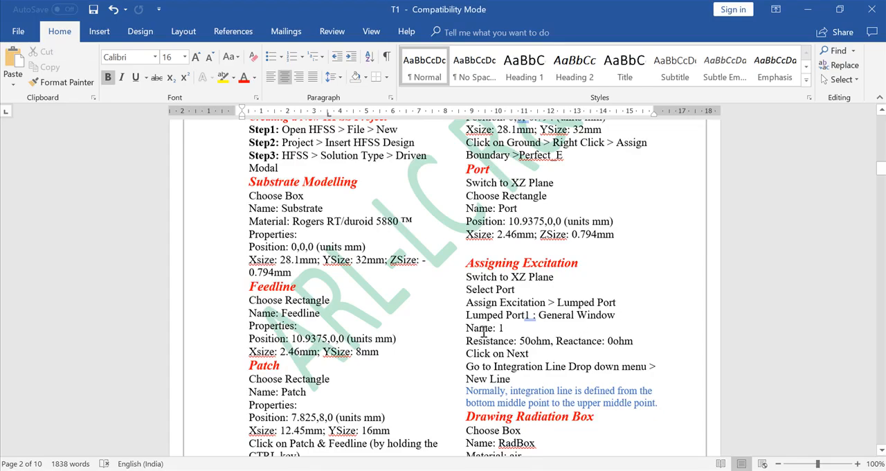
Switch the drawing plane to XY and fit the whole antenna model in the view.
{"action": "scroll", "coordinate": [483, 332], "scroll_direction": "down", "scroll_amount": 3}
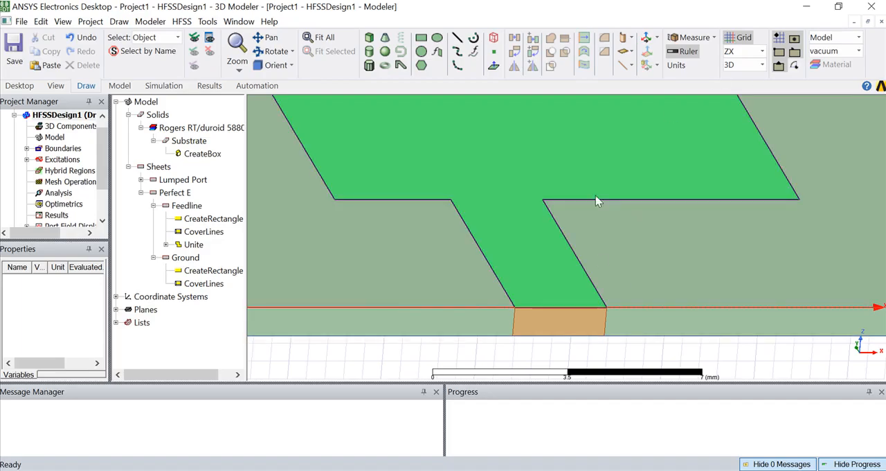
{"action": "left_click", "coordinate": [763, 51]}
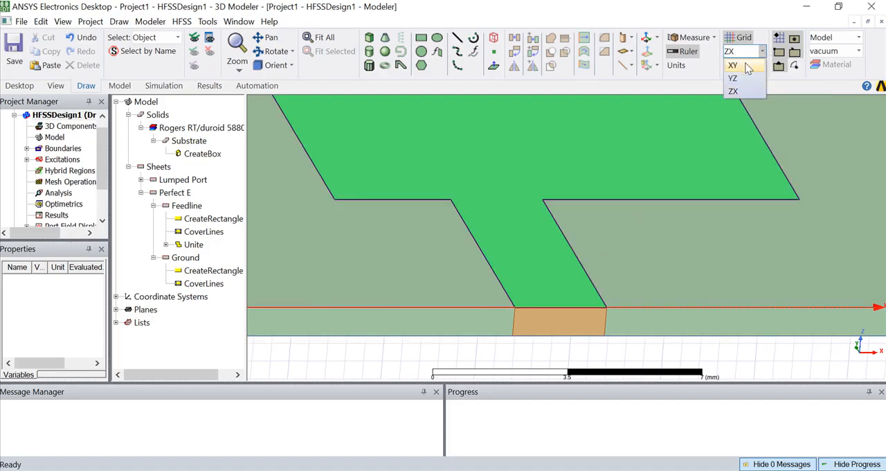
{"action": "left_click", "coordinate": [746, 63]}
{"action": "key", "text": "ctrl+d"}
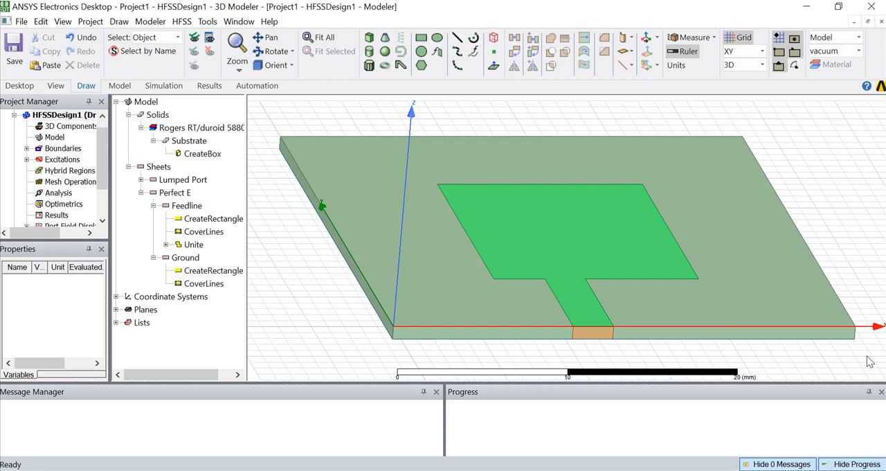
Read the radiation box instructions in the Word document, including its name, material, position, sizes and boundary type.
{"action": "left_click", "coordinate": [553, 470]}
{"action": "scroll", "coordinate": [479, 335], "scroll_direction": "down", "scroll_amount": 1}
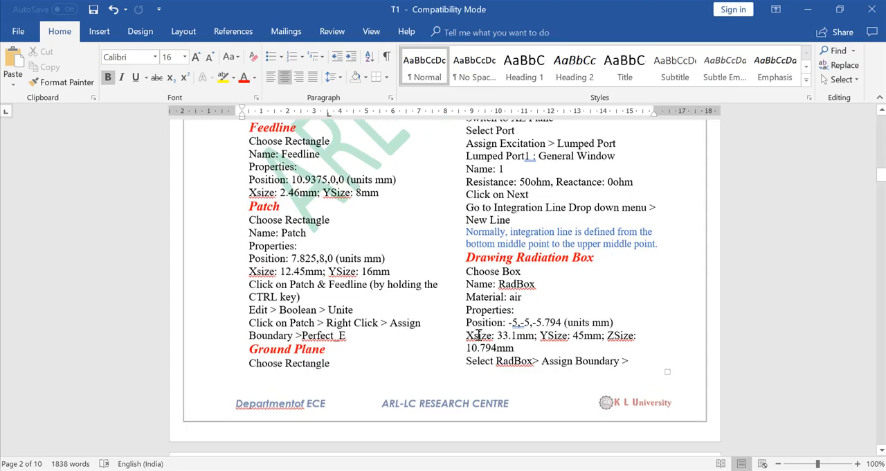
{"action": "scroll", "coordinate": [478, 335], "scroll_direction": "down", "scroll_amount": 1}
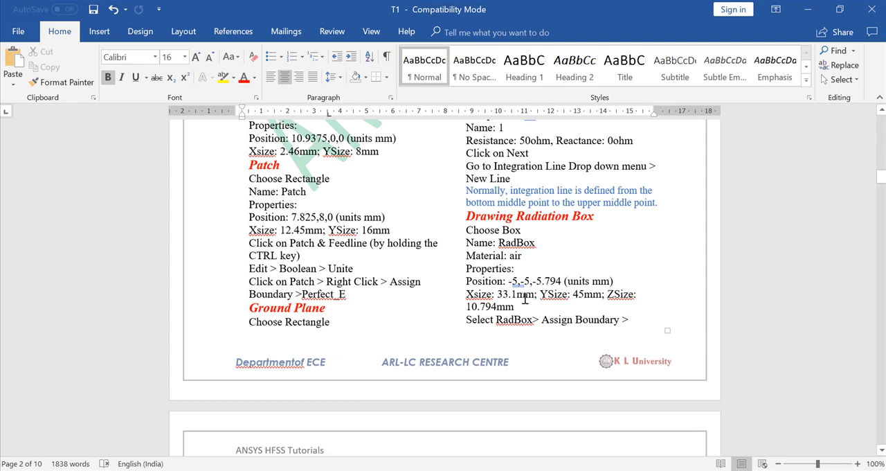
{"action": "scroll", "coordinate": [515, 319], "scroll_direction": "down", "scroll_amount": 2}
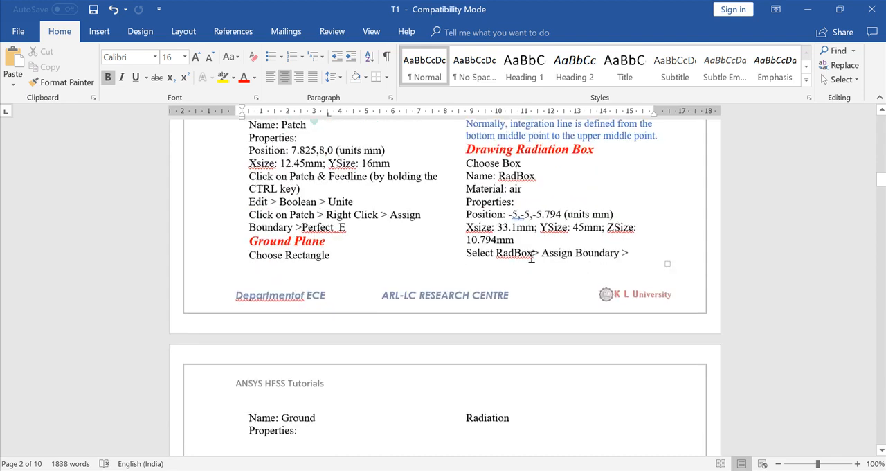
{"action": "scroll", "coordinate": [576, 257], "scroll_direction": "down", "scroll_amount": 3}
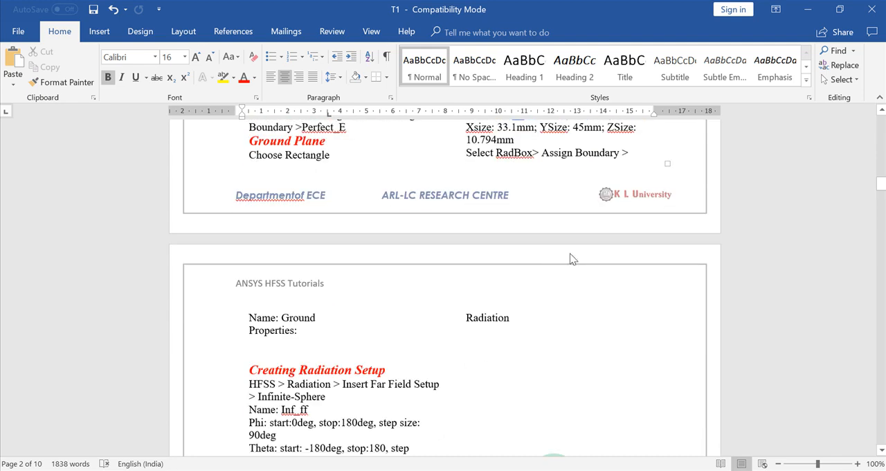
{"action": "scroll", "coordinate": [506, 304], "scroll_direction": "up", "scroll_amount": 1}
{"action": "scroll", "coordinate": [506, 305], "scroll_direction": "up", "scroll_amount": 5}
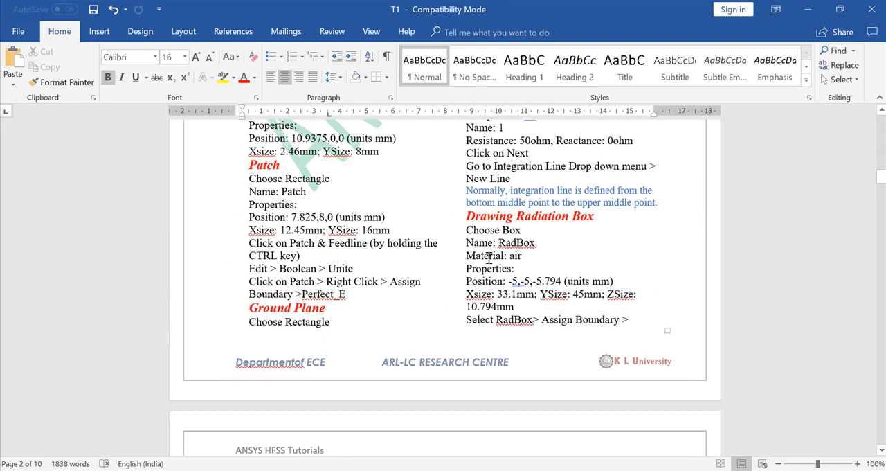
In HFSS, draw a box of about 4 x 5 x 1 mm on the substrate, beside the patch near its rear corner.
{"action": "key", "text": "alt+Tab"}
{"action": "left_click", "coordinate": [367, 38]}
{"action": "left_click", "coordinate": [350, 163]}
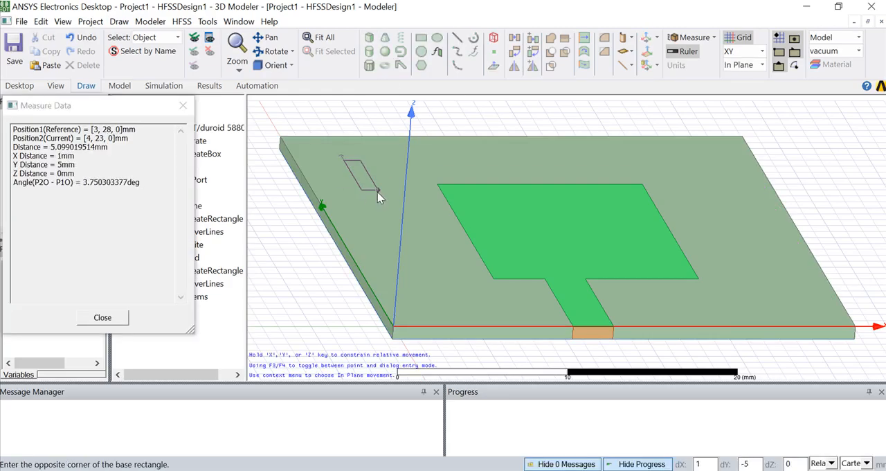
{"action": "left_click", "coordinate": [426, 190]}
{"action": "left_click", "coordinate": [427, 177]}
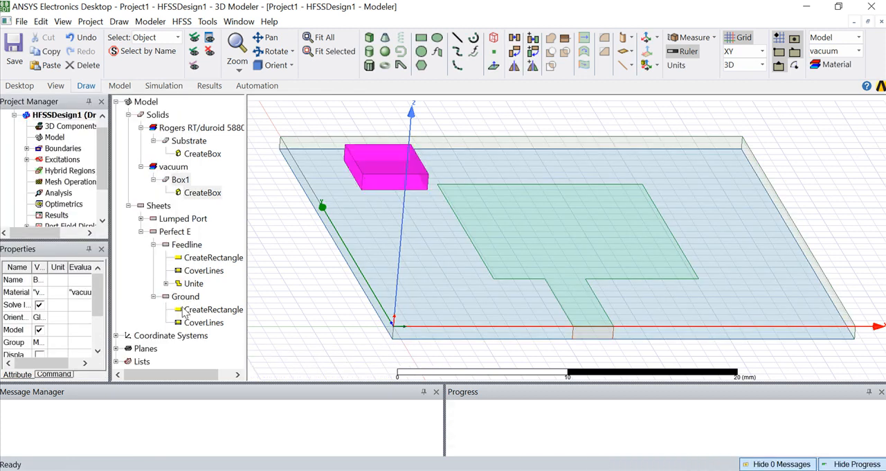
Rename the new box as Radbox and assign it the material air.
{"action": "double_click", "coordinate": [178, 179]}
{"action": "left_click", "coordinate": [283, 160]}
{"action": "type", "text": "RadBox"}
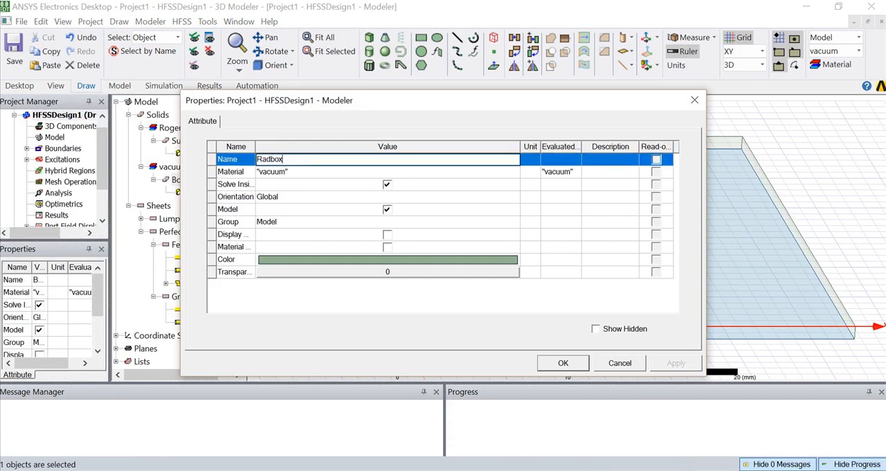
{"action": "left_click", "coordinate": [274, 171]}
{"action": "left_click", "coordinate": [277, 177]}
{"action": "left_click", "coordinate": [277, 184]}
{"action": "type", "text": "a"}
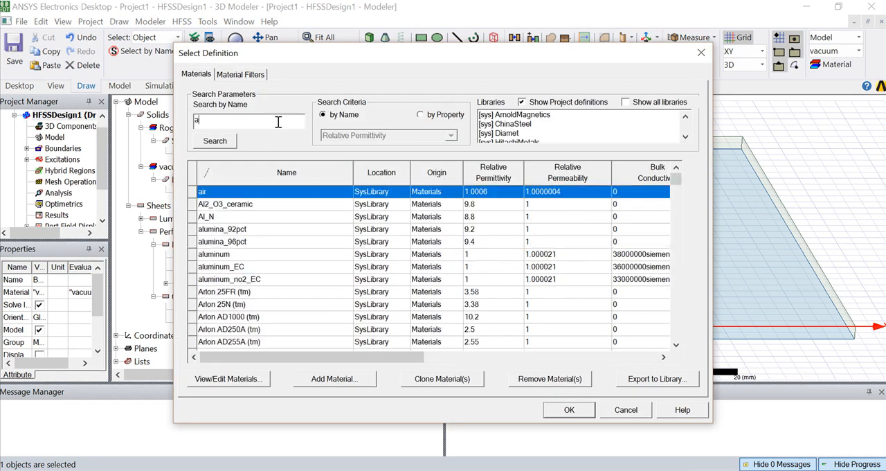
{"action": "left_click", "coordinate": [568, 411]}
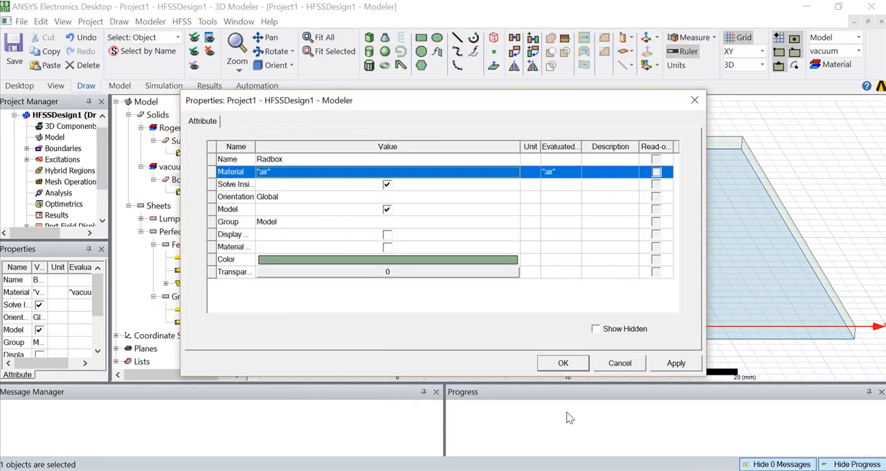
Give Radbox a cyan colour and a transparency of 0.5, and apply its attributes.
{"action": "left_click", "coordinate": [345, 261]}
{"action": "left_click", "coordinate": [373, 177]}
{"action": "left_click", "coordinate": [315, 335]}
{"action": "left_click", "coordinate": [391, 272]}
{"action": "left_click", "coordinate": [390, 272]}
{"action": "type", "text": ".5"}
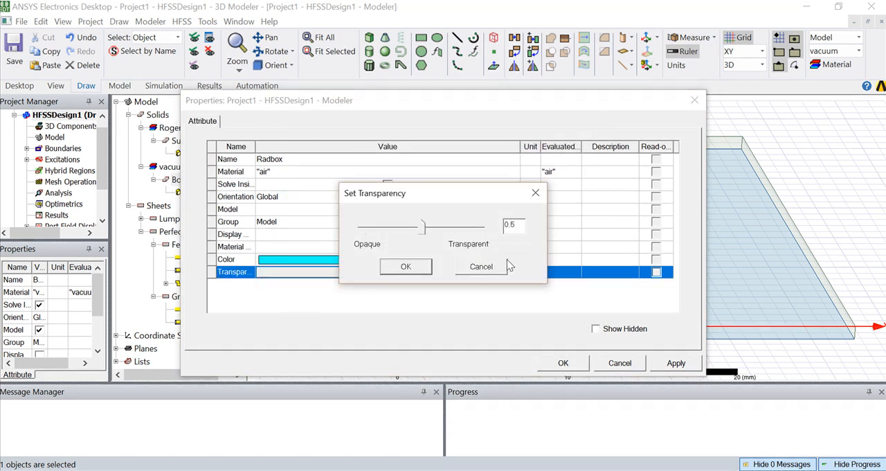
{"action": "left_click", "coordinate": [406, 266]}
{"action": "left_click", "coordinate": [577, 362]}
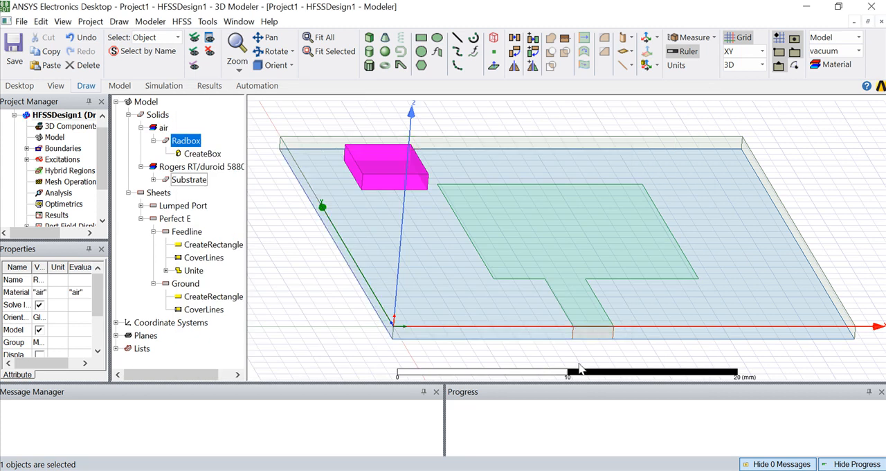
Set Radbox's position to -5, -5, -5.794 mm, as given in the Word document.
{"action": "double_click", "coordinate": [178, 155]}
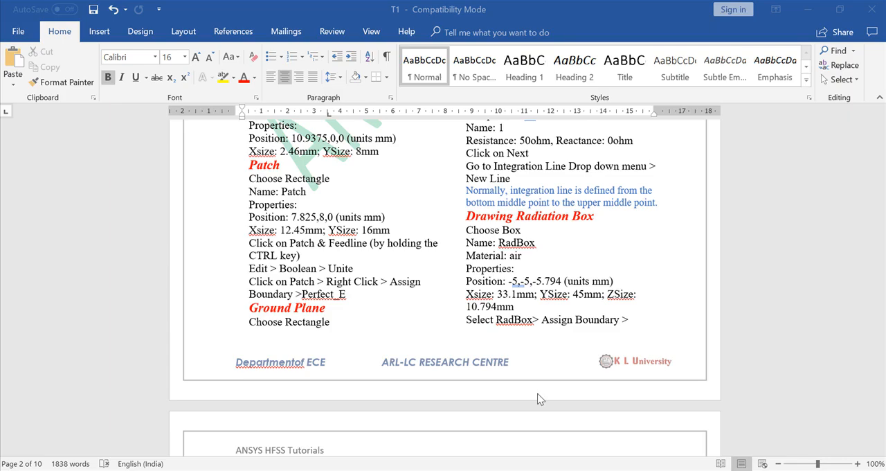
{"action": "left_click", "coordinate": [541, 400]}
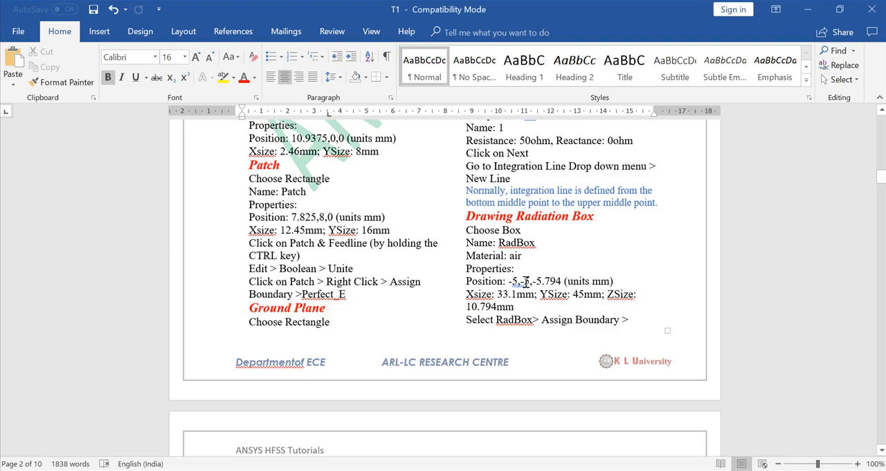
{"action": "left_click", "coordinate": [547, 470]}
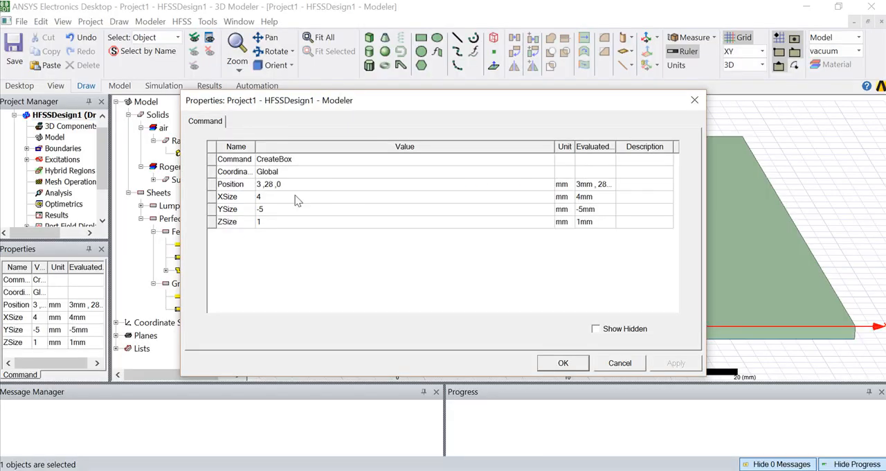
{"action": "left_click", "coordinate": [268, 184]}
{"action": "key", "text": "BackSpace"}
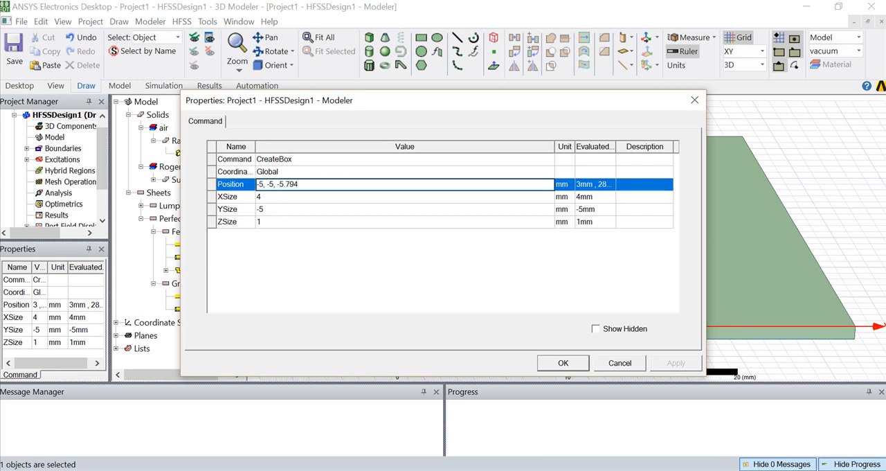
Set Radbox's X size to 33.1 mm and its Y size to 45 mm, following the Word document.
{"action": "left_click", "coordinate": [516, 469]}
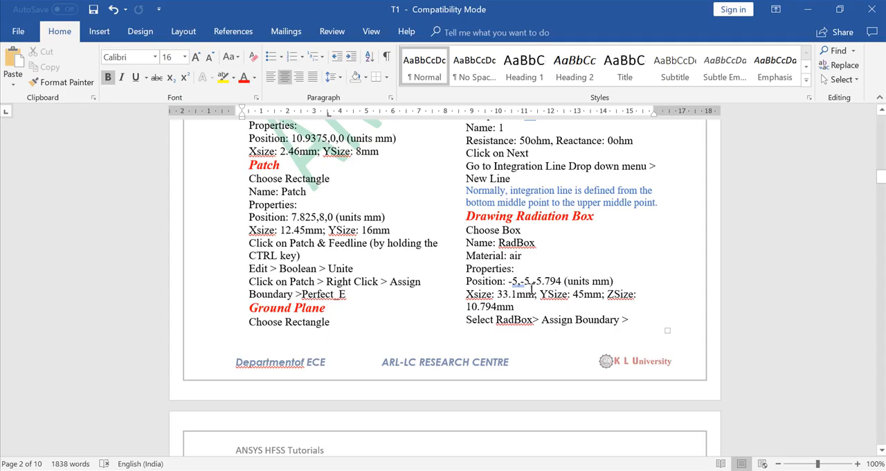
{"action": "left_click", "coordinate": [561, 470]}
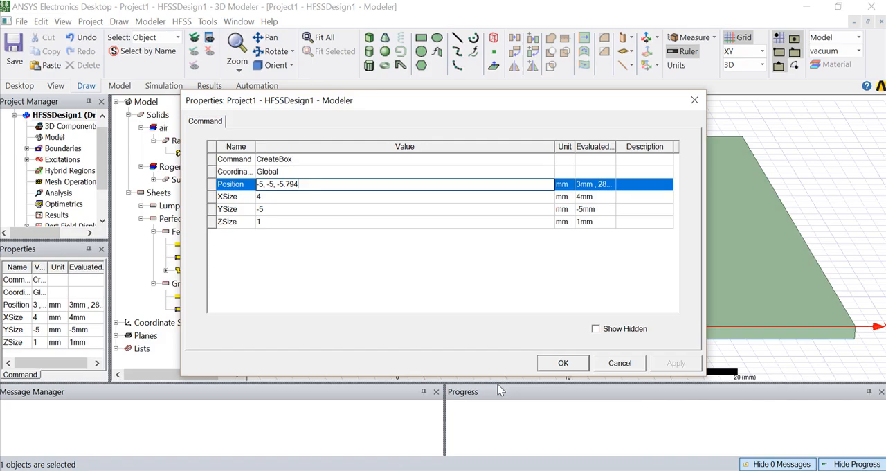
{"action": "left_click", "coordinate": [273, 198]}
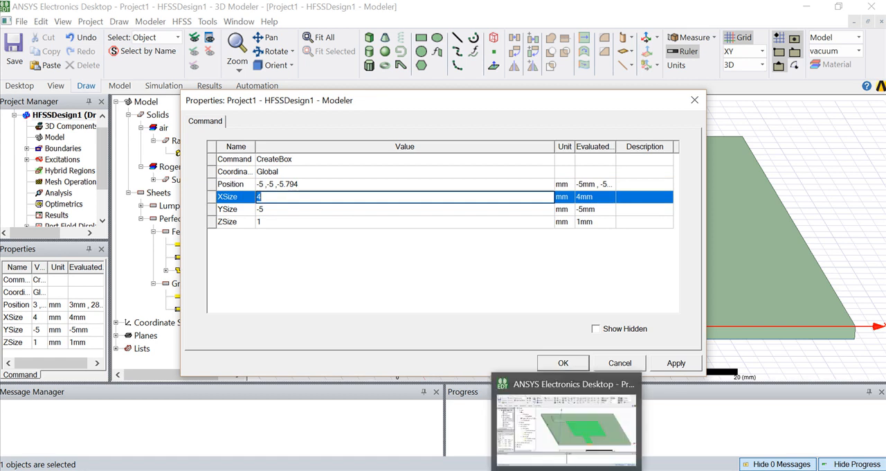
{"action": "left_click", "coordinate": [547, 469]}
{"action": "left_click", "coordinate": [553, 468]}
{"action": "type", "text": "33.1"}
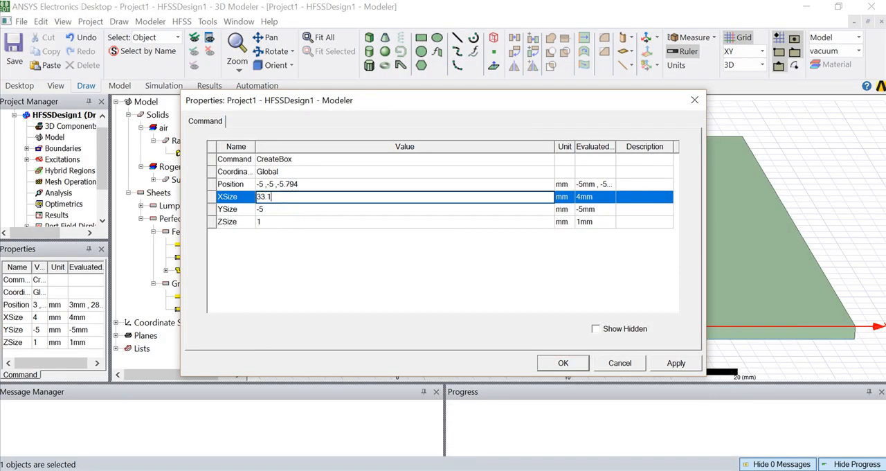
{"action": "left_click", "coordinate": [279, 208]}
{"action": "type", "text": "45"}
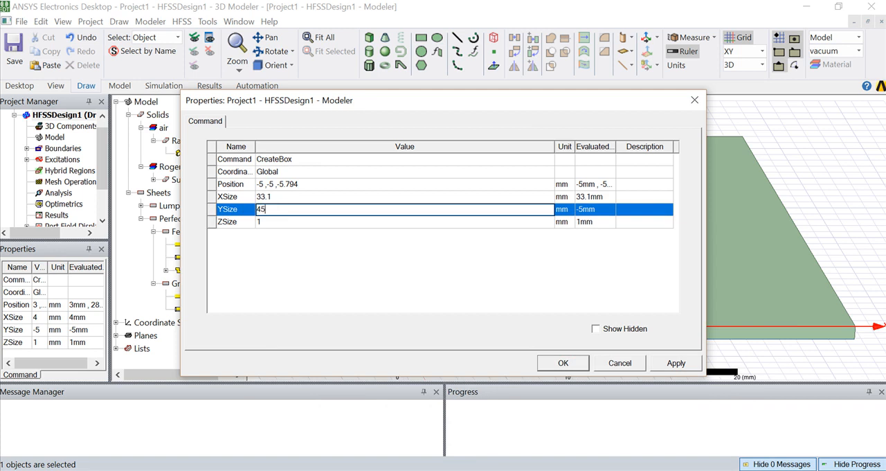
Check the Z size in the Word document, set Radbox's Z size to 10.794 mm and apply the dimensions.
{"action": "left_click", "coordinate": [547, 469]}
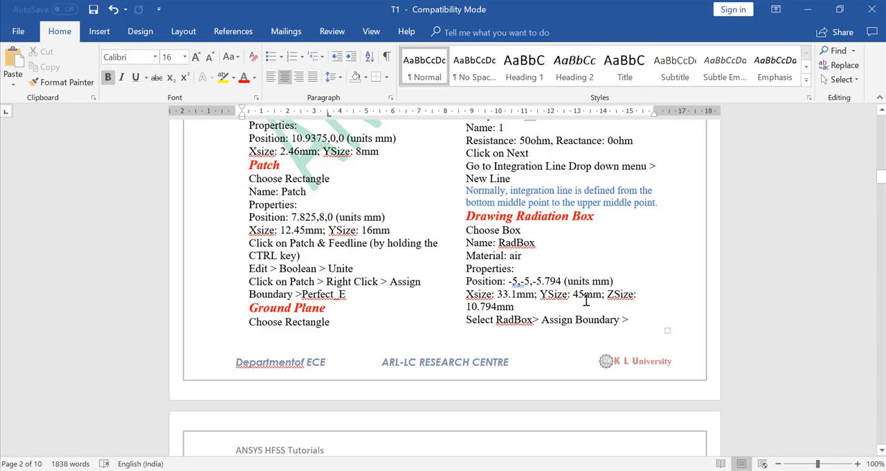
{"action": "left_click", "coordinate": [533, 469]}
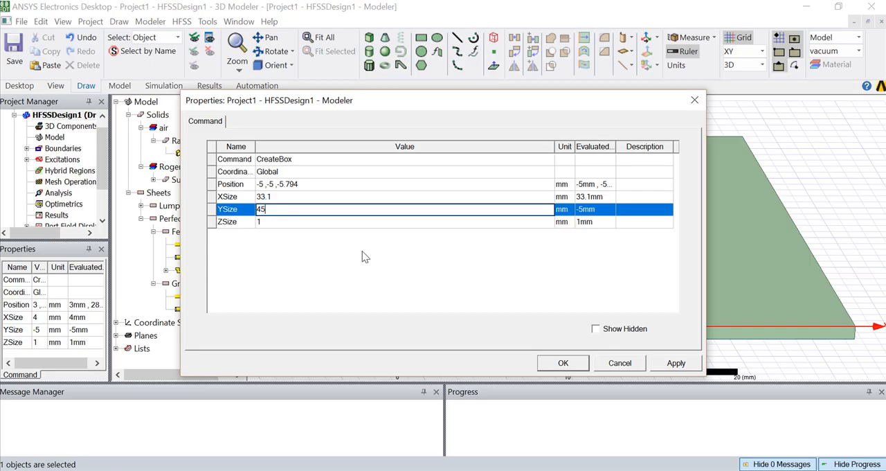
{"action": "left_click", "coordinate": [264, 224]}
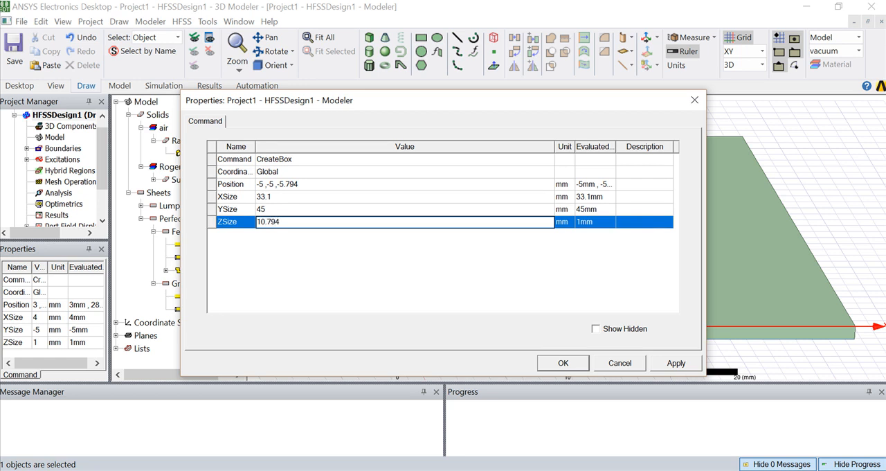
{"action": "type", "text": "10.794"}
{"action": "left_click", "coordinate": [290, 253]}
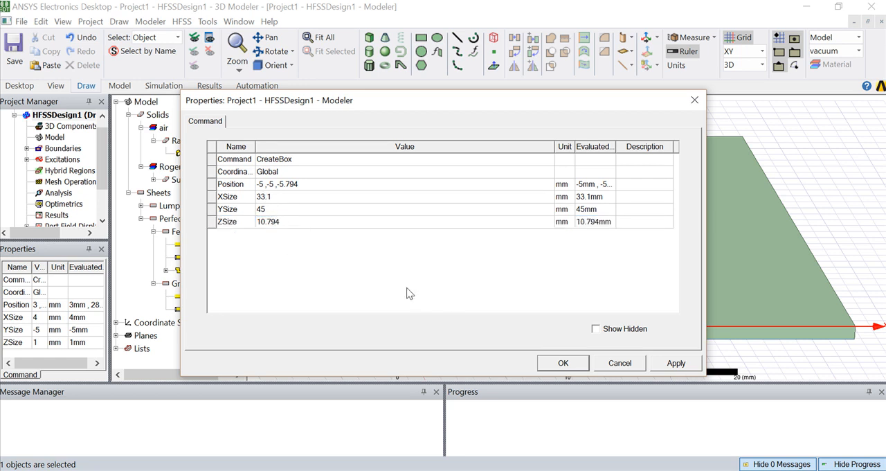
{"action": "left_click", "coordinate": [552, 362]}
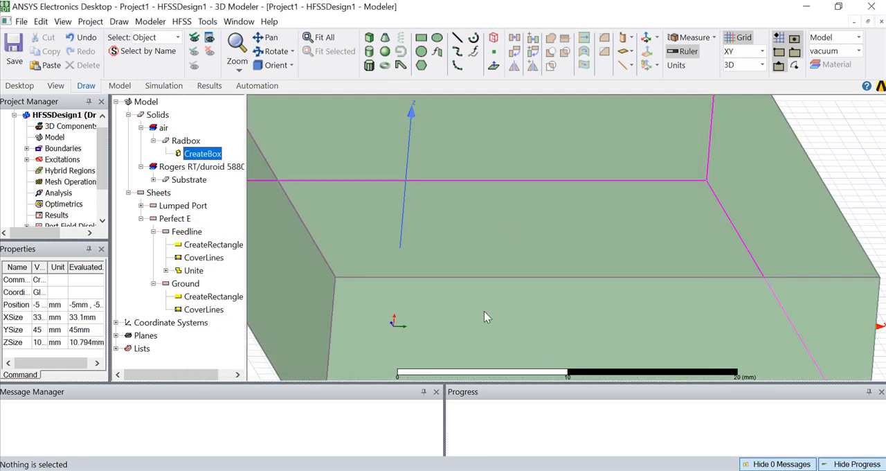
Assign a radiation boundary named Rad1 to Radbox.
{"action": "left_click", "coordinate": [524, 279]}
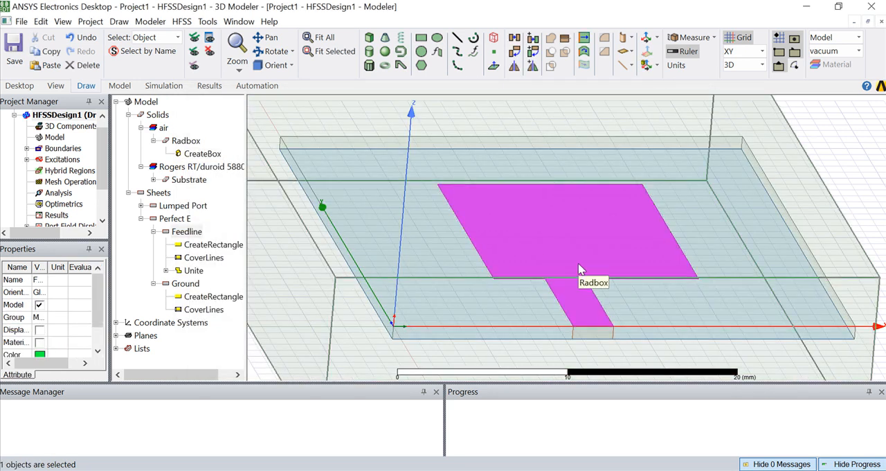
{"action": "left_click", "coordinate": [173, 142]}
{"action": "right_click", "coordinate": [170, 142]}
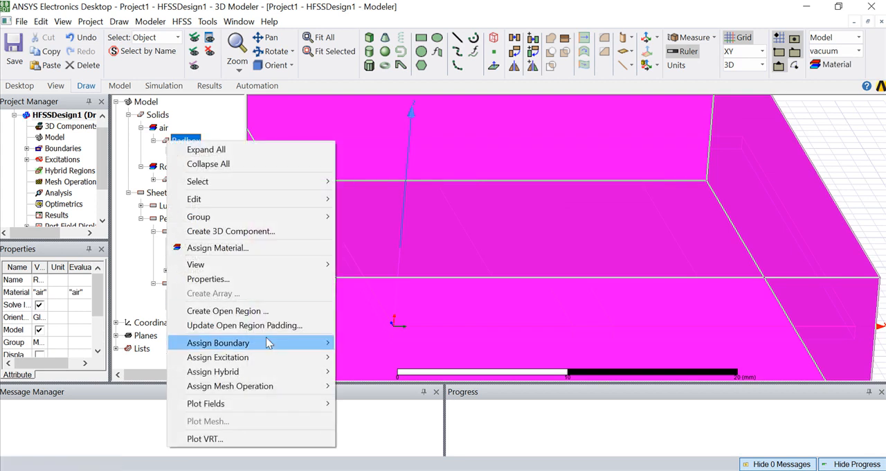
{"action": "mouse_move", "coordinate": [277, 344]}
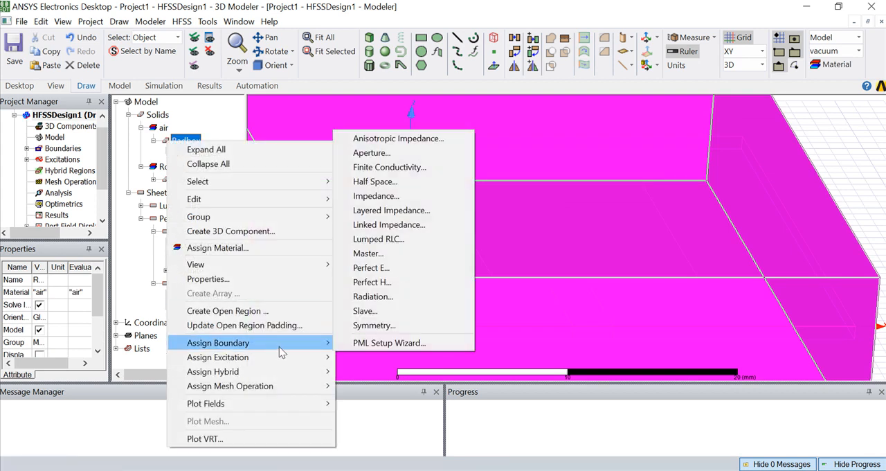
{"action": "left_click", "coordinate": [373, 296]}
{"action": "left_click", "coordinate": [395, 353]}
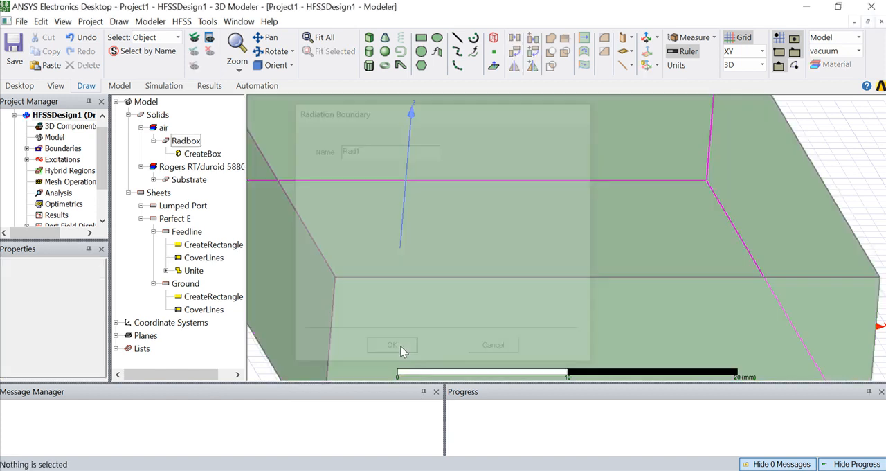
Review the Word document's completed modelling sections and its instructions for the far field radiation setup and analysis.
{"action": "key", "text": "alt+Tab"}
{"action": "scroll", "coordinate": [432, 269], "scroll_direction": "down", "scroll_amount": 4}
{"action": "scroll", "coordinate": [431, 270], "scroll_direction": "up", "scroll_amount": 10}
{"action": "scroll", "coordinate": [600, 235], "scroll_direction": "up", "scroll_amount": 2}
{"action": "scroll", "coordinate": [364, 388], "scroll_direction": "down", "scroll_amount": 4}
{"action": "scroll", "coordinate": [364, 387], "scroll_direction": "down", "scroll_amount": 1}
{"action": "scroll", "coordinate": [490, 220], "scroll_direction": "up", "scroll_amount": 3}
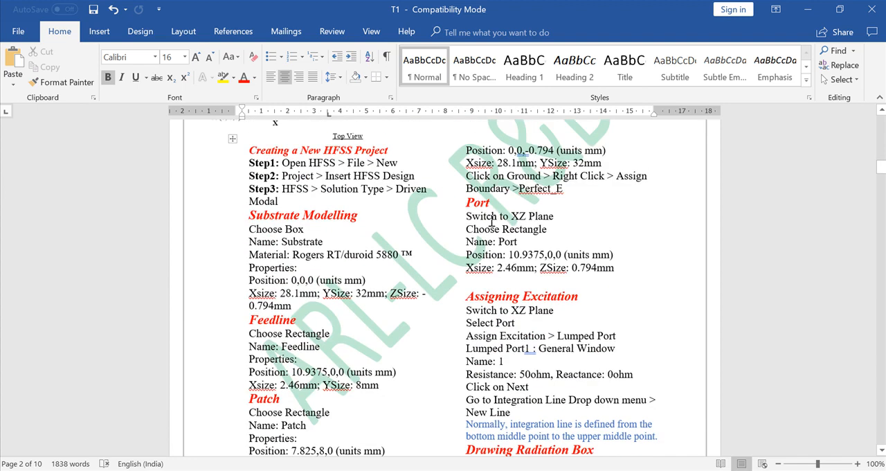
{"action": "scroll", "coordinate": [533, 263], "scroll_direction": "down", "scroll_amount": 9}
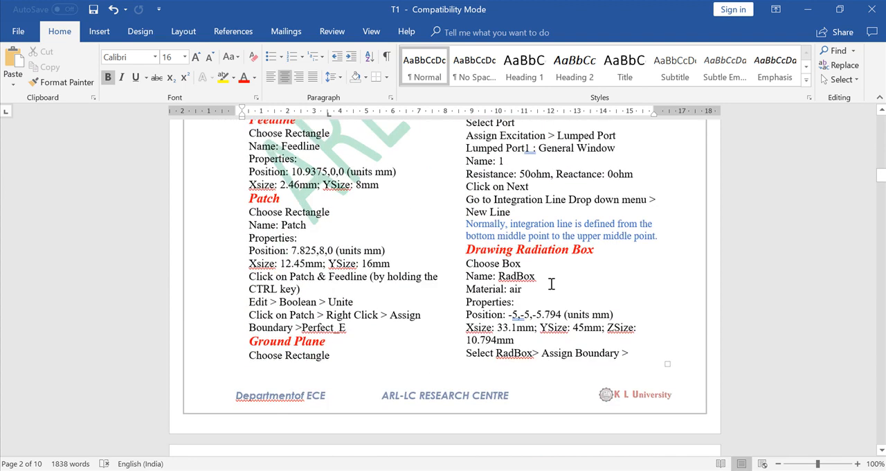
{"action": "scroll", "coordinate": [551, 284], "scroll_direction": "down", "scroll_amount": 7}
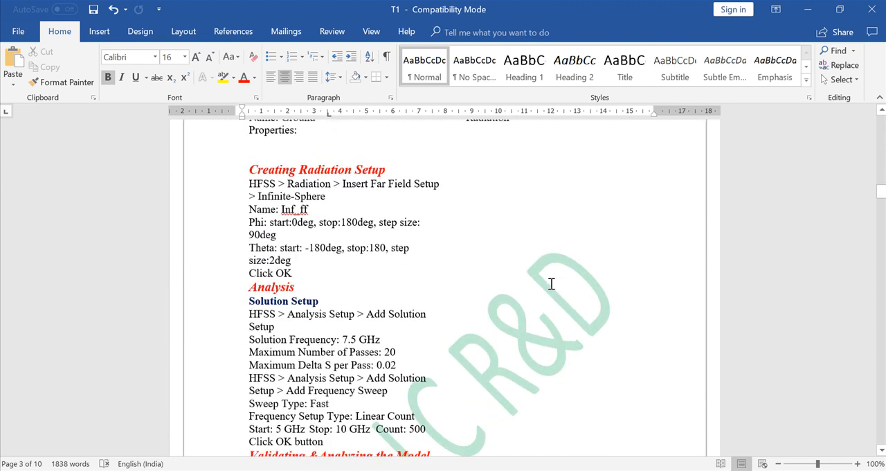
Check the far field settings in the Word document, then insert an Infinite Sphere far field setup under Radiation in HFSS.
{"action": "scroll", "coordinate": [551, 283], "scroll_direction": "down", "scroll_amount": 1}
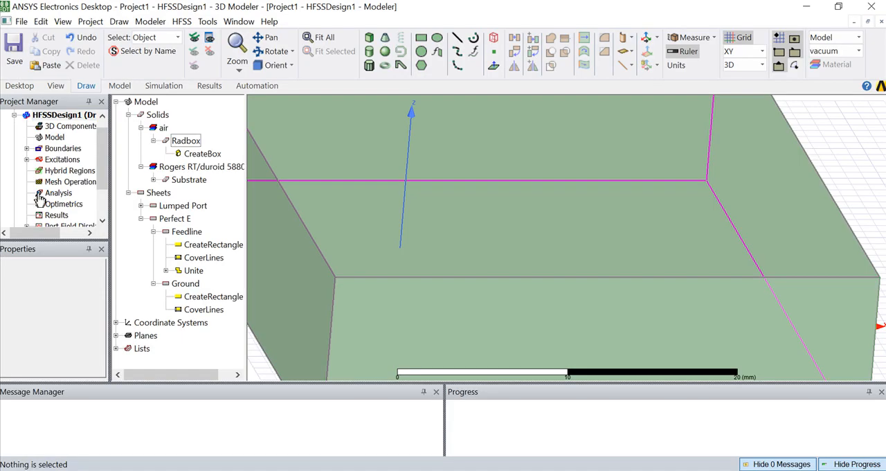
{"action": "scroll", "coordinate": [40, 201], "scroll_direction": "down", "scroll_amount": 2}
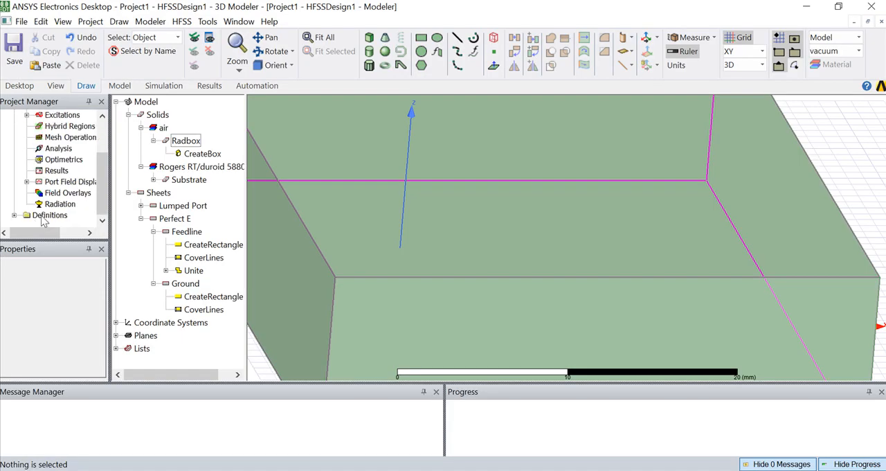
{"action": "left_click", "coordinate": [57, 205]}
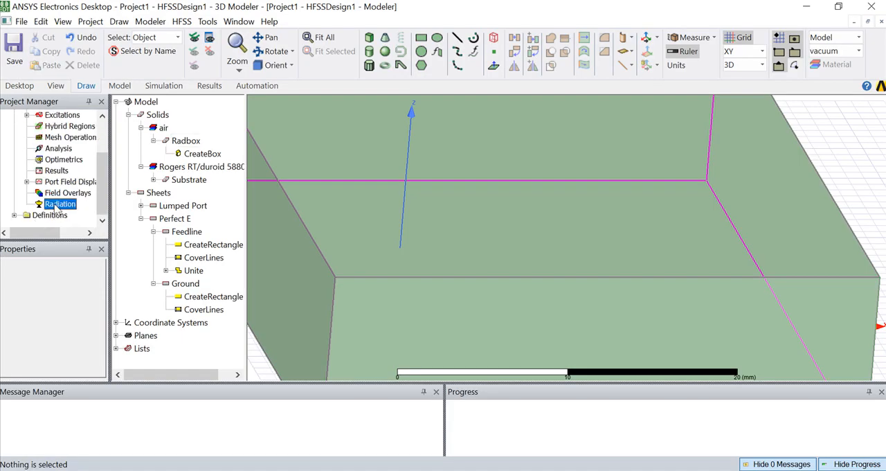
{"action": "right_click", "coordinate": [56, 206]}
{"action": "mouse_move", "coordinate": [187, 231]}
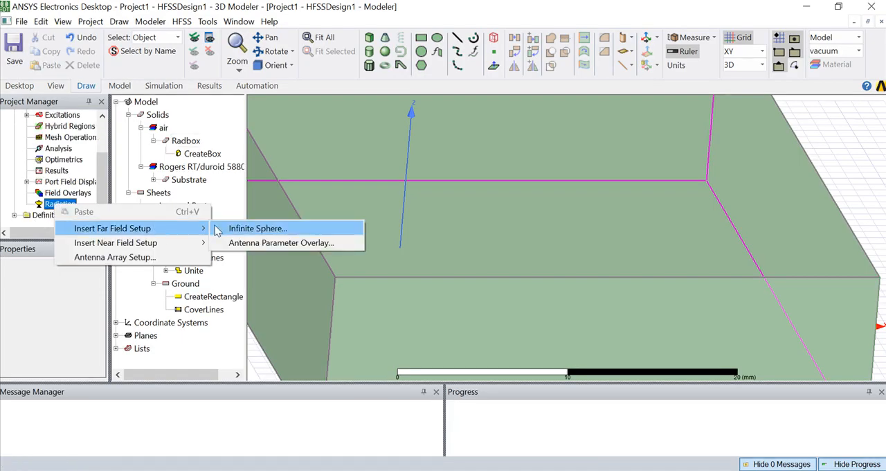
{"action": "left_click", "coordinate": [248, 230]}
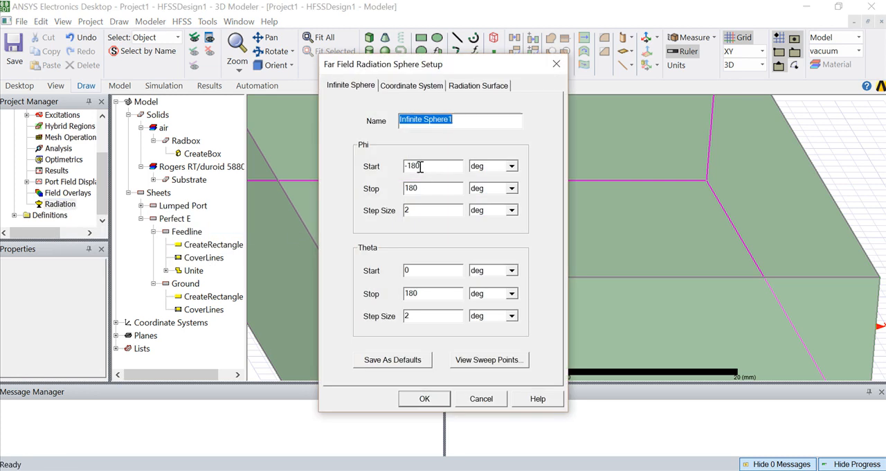
Set the infinite sphere's Phi range from 0 to 360 deg, change its Theta stop angle and apply the setup.
{"action": "left_click_drag", "start_coordinate": [421, 165], "coordinate": [407, 190]}
{"action": "type", "text": "0"}
{"action": "type", "text": "36"}
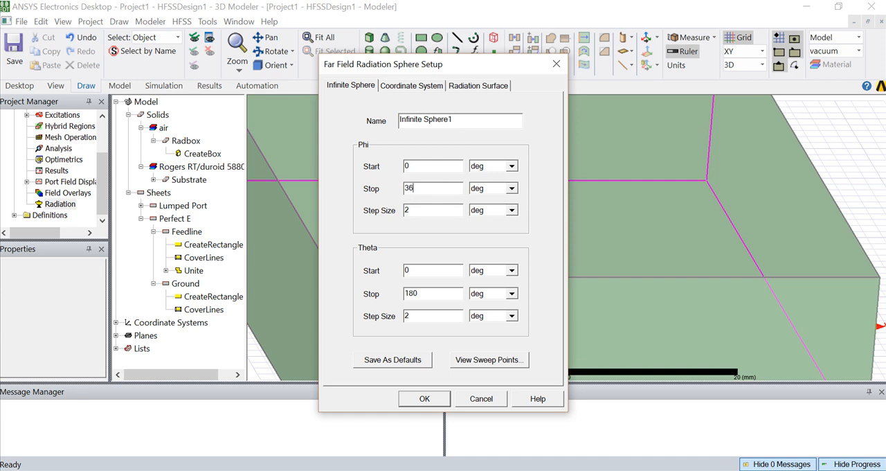
{"action": "type", "text": "0"}
{"action": "left_click_drag", "start_coordinate": [420, 294], "coordinate": [401, 296]}
{"action": "type", "text": "36"}
{"action": "left_click", "coordinate": [424, 399]}
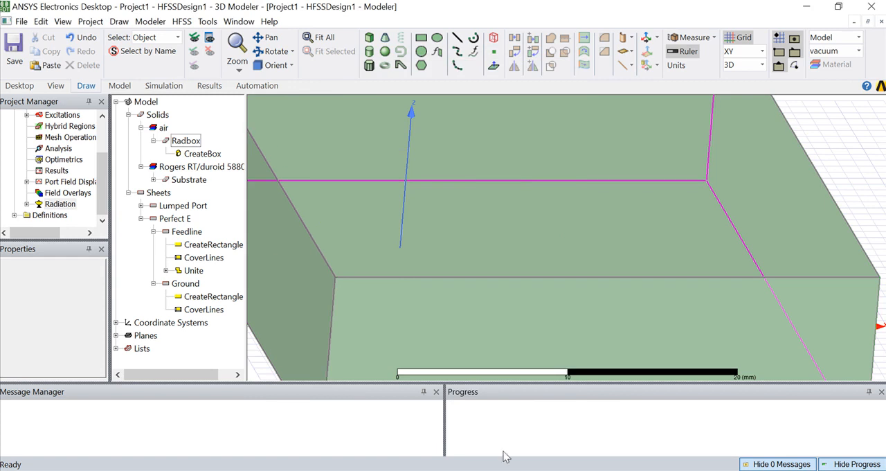
Check the solution settings in the Word document and add an HFSS solution setup with a frequency of 7.5 GHz.
{"action": "key", "text": "alt+Tab"}
{"action": "scroll", "coordinate": [367, 228], "scroll_direction": "down", "scroll_amount": 3}
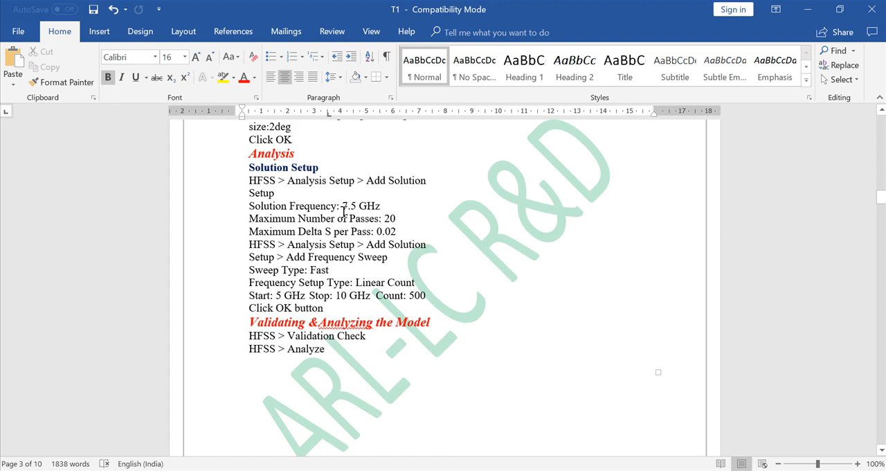
{"action": "left_click_drag", "start_coordinate": [344, 206], "coordinate": [357, 207]}
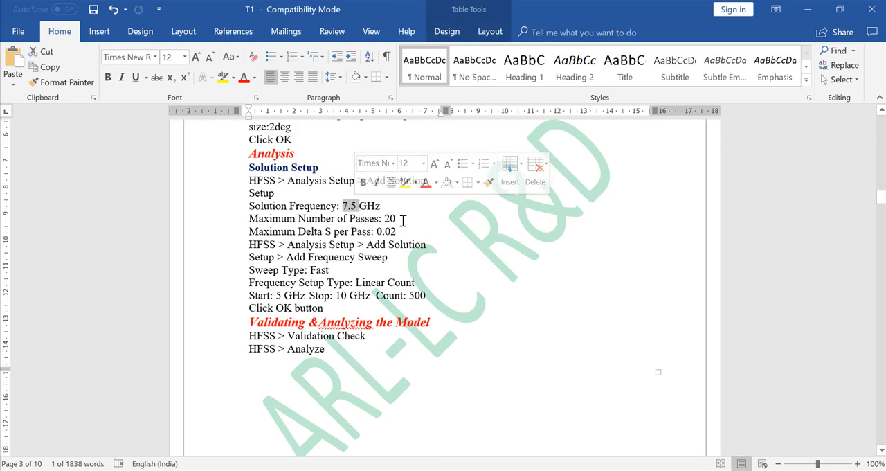
{"action": "left_click", "coordinate": [403, 220]}
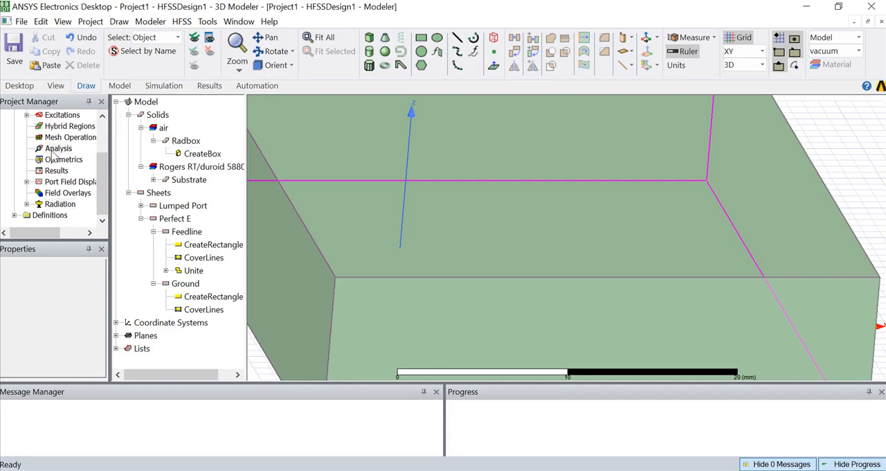
{"action": "left_click", "coordinate": [58, 148]}
{"action": "right_click", "coordinate": [60, 148]}
{"action": "left_click", "coordinate": [103, 175]}
{"action": "double_click", "coordinate": [418, 134]}
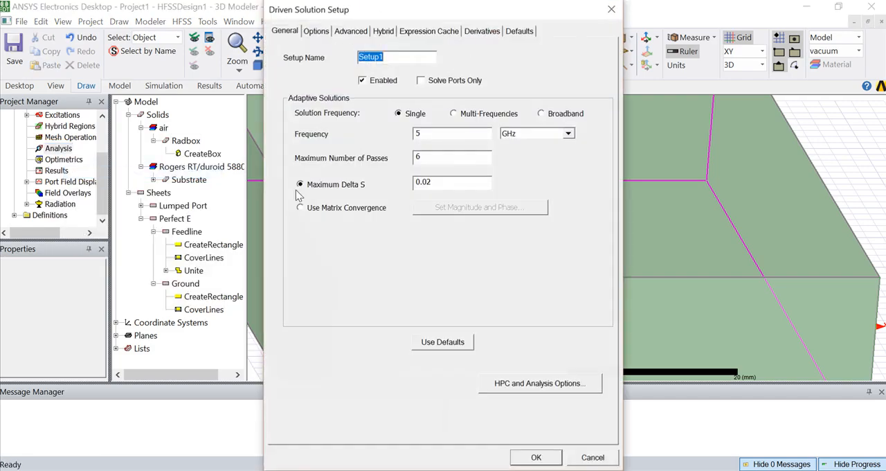
{"action": "type", "text": "7."}
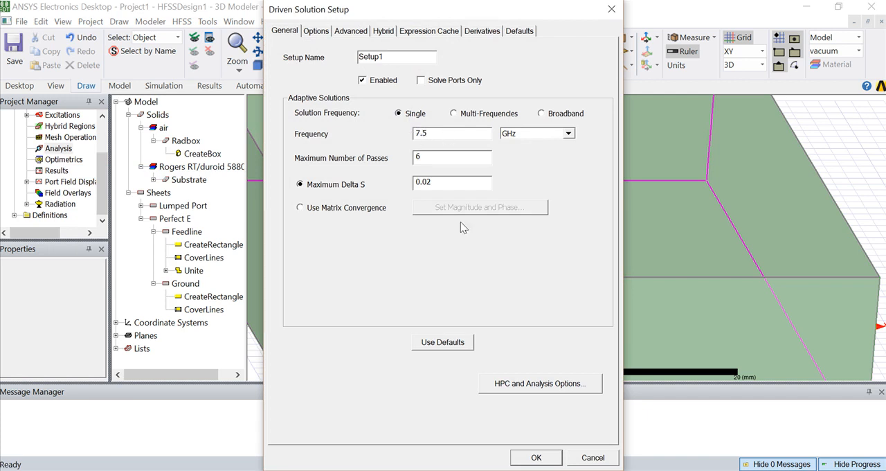
{"action": "left_click", "coordinate": [537, 458]}
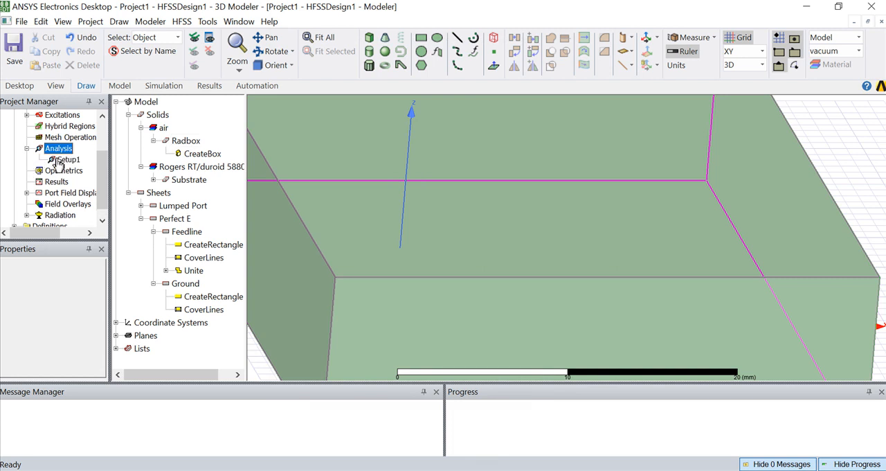
Add a frequency sweep to Setup1 and set its start frequency to 5 GHz, following the Word document.
{"action": "left_click", "coordinate": [67, 160]}
{"action": "right_click", "coordinate": [72, 165]}
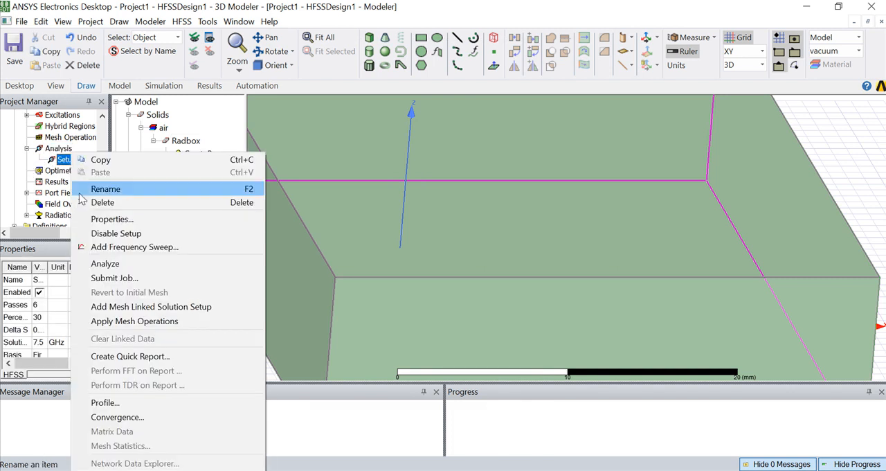
{"action": "left_click", "coordinate": [109, 248]}
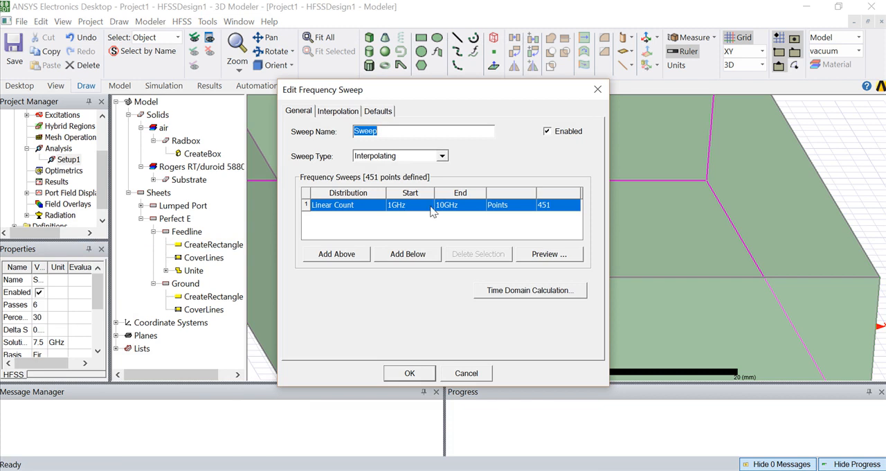
{"action": "key", "text": "alt+Tab"}
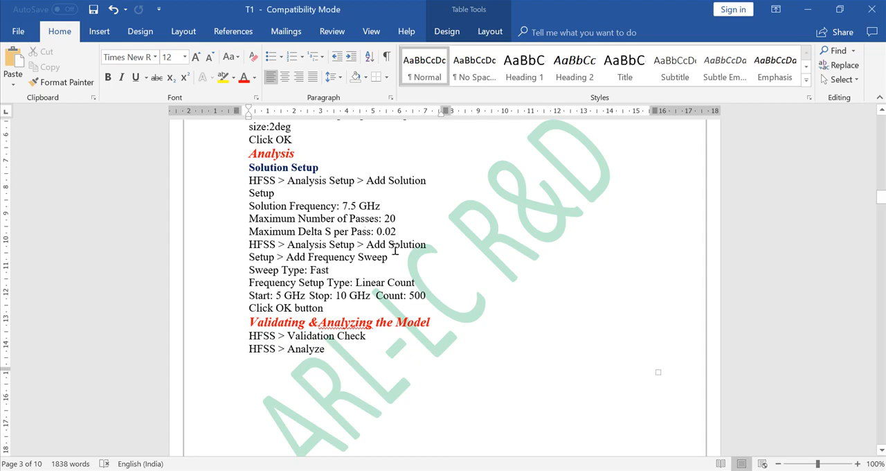
{"action": "scroll", "coordinate": [343, 281], "scroll_direction": "down", "scroll_amount": 1}
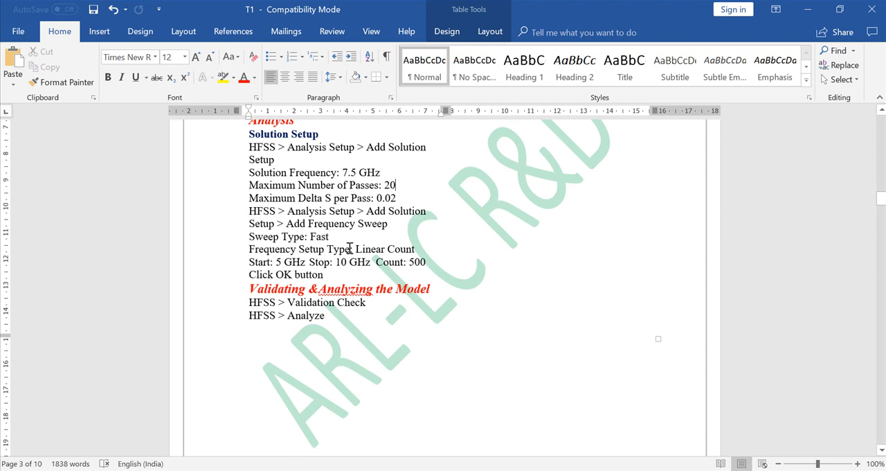
{"action": "key", "text": "alt+Tab"}
{"action": "left_click", "coordinate": [396, 206]}
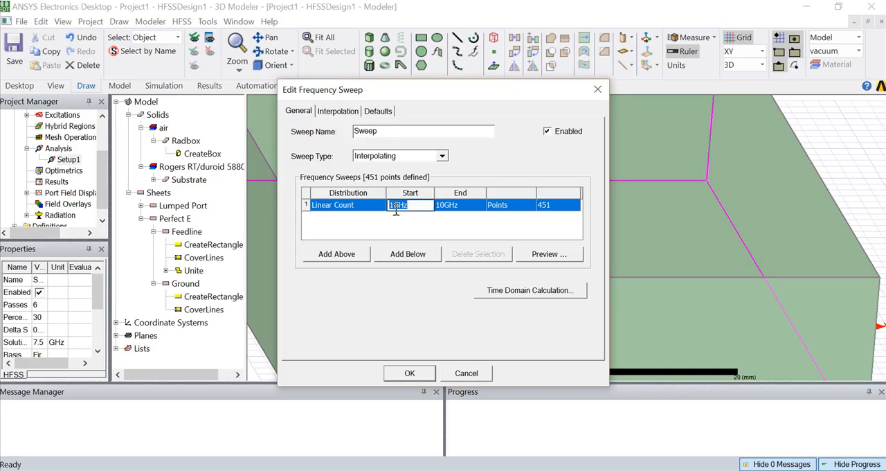
{"action": "type", "text": "5"}
Check the sweep count in the Word document, keep the Interpolating sweep type, set 500 points and apply the sweep.
{"action": "key", "text": "alt+Tab"}
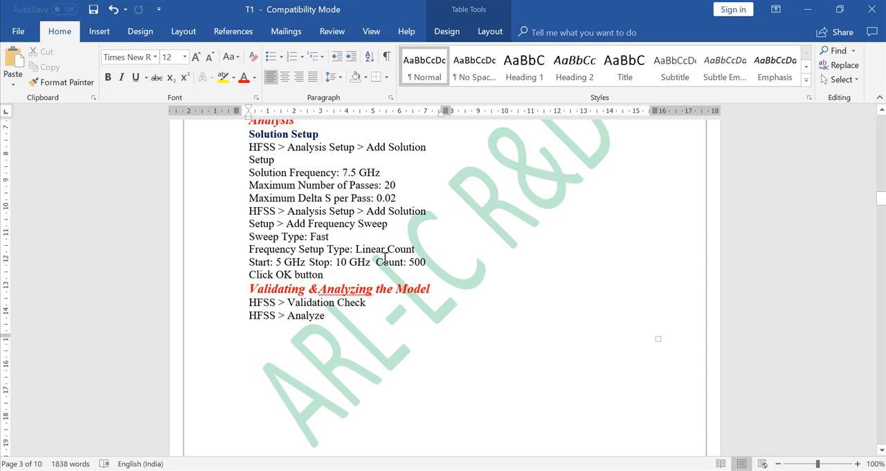
{"action": "key", "text": "alt+Tab"}
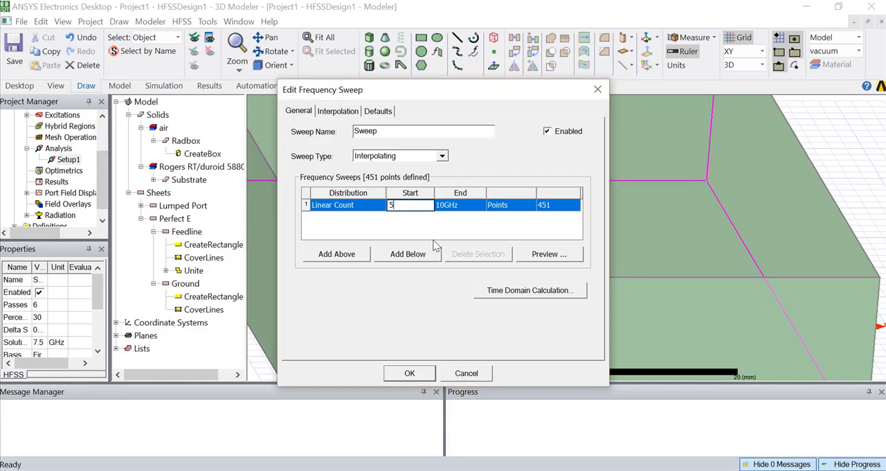
{"action": "left_click", "coordinate": [392, 157]}
{"action": "left_click", "coordinate": [391, 159]}
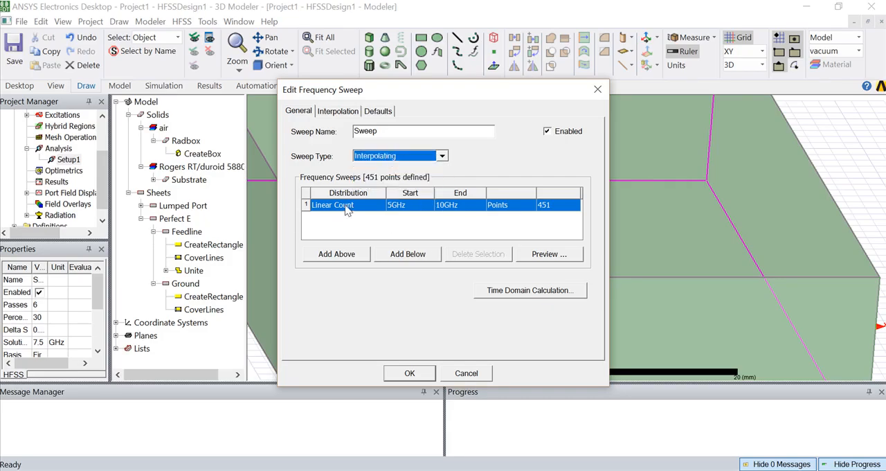
{"action": "left_click", "coordinate": [546, 205]}
{"action": "type", "text": "500"}
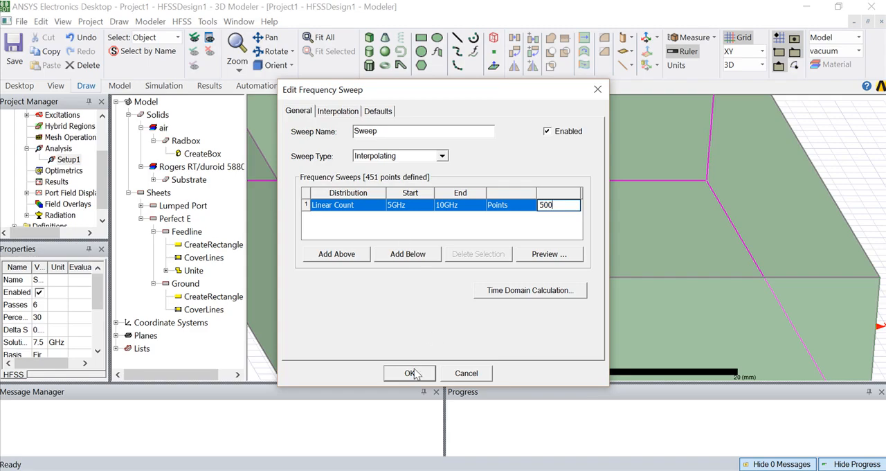
{"action": "left_click", "coordinate": [410, 374]}
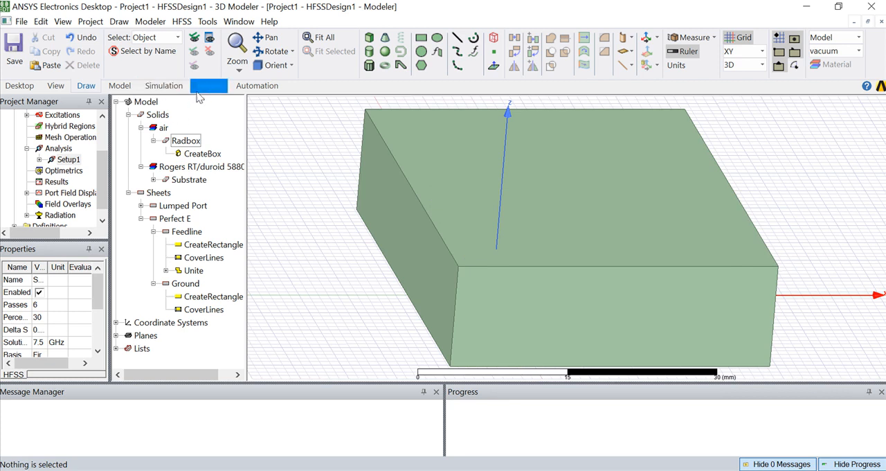
Run the validation check on HFSSDesign1 and close its report.
{"action": "left_click", "coordinate": [174, 86]}
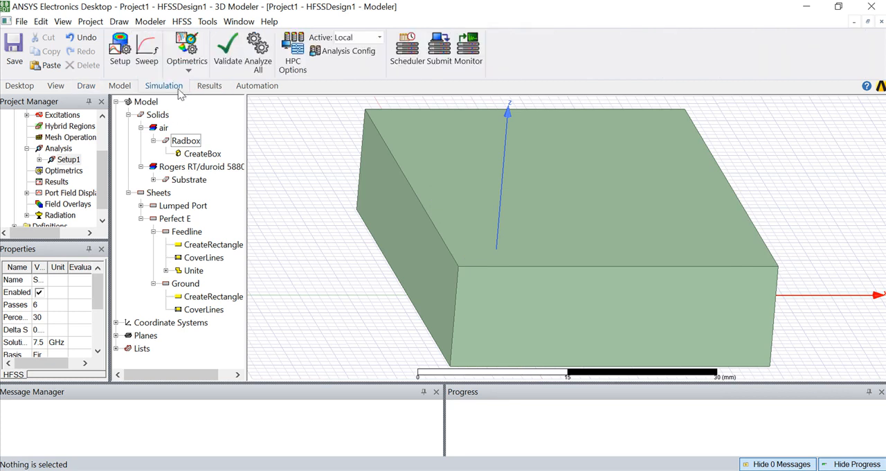
{"action": "left_click", "coordinate": [226, 52]}
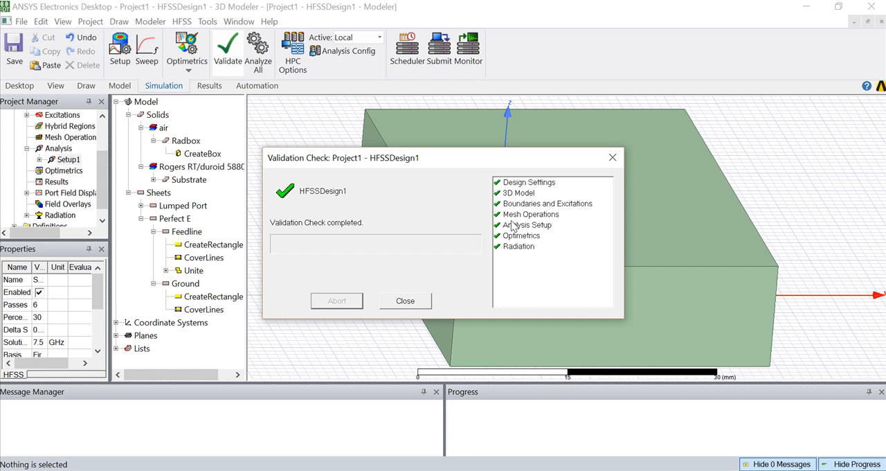
{"action": "left_click", "coordinate": [407, 300]}
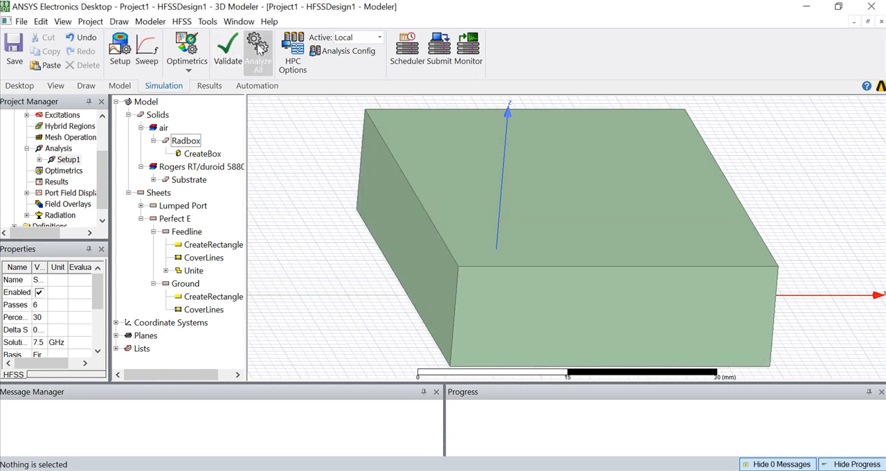
Start analysing all setups and save the project as Project1 on the Desktop.
{"action": "left_click", "coordinate": [258, 50]}
{"action": "left_click", "coordinate": [291, 160]}
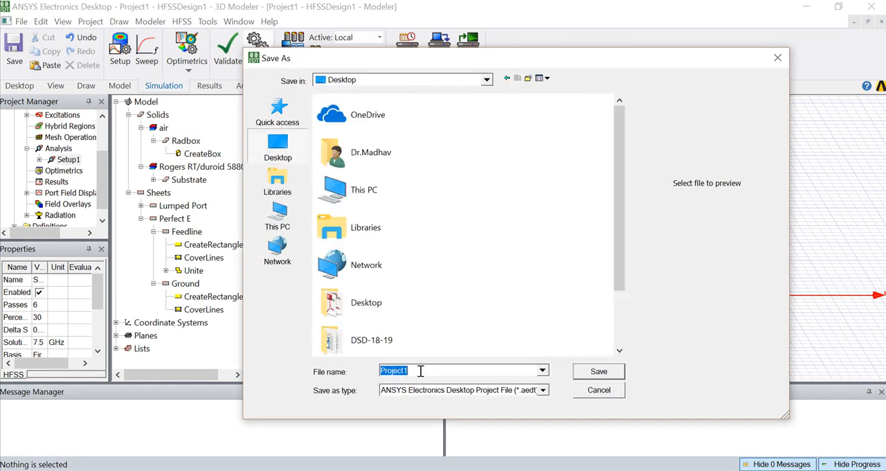
{"action": "left_click", "coordinate": [597, 372]}
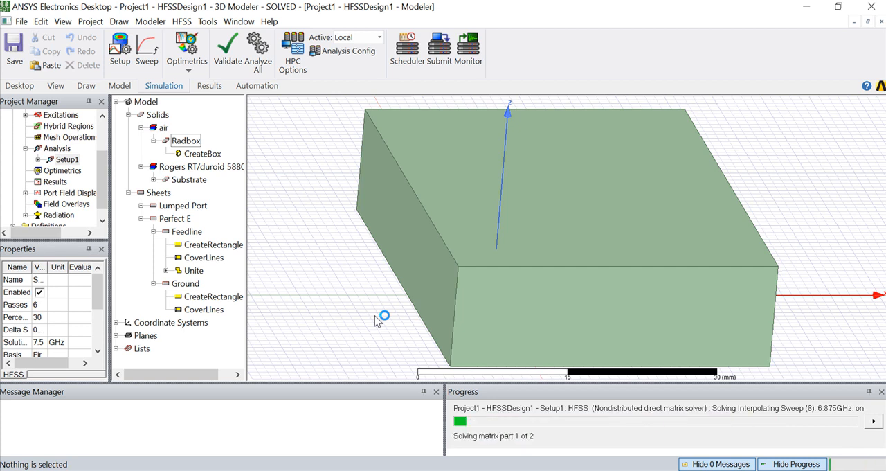
{"action": "key", "text": "alt+Tab"}
{"action": "scroll", "coordinate": [360, 326], "scroll_direction": "up", "scroll_amount": 10}
{"action": "key", "text": "alt+Tab"}
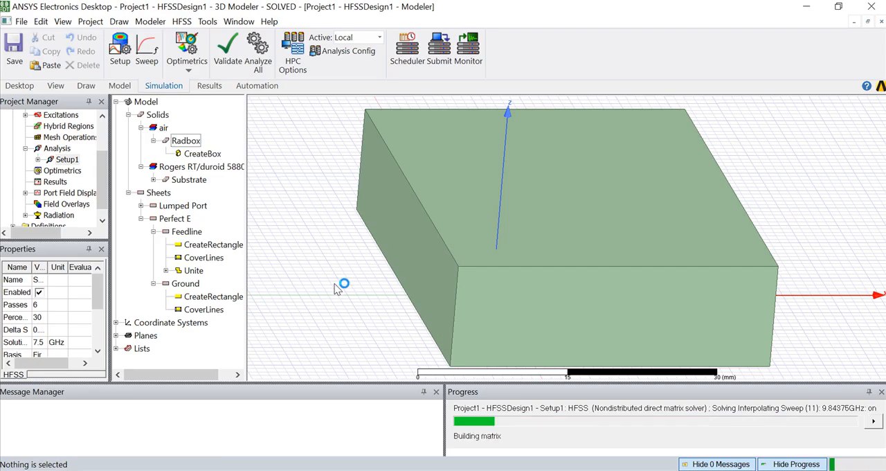
{"action": "scroll", "coordinate": [335, 289], "scroll_direction": "up", "scroll_amount": 1}
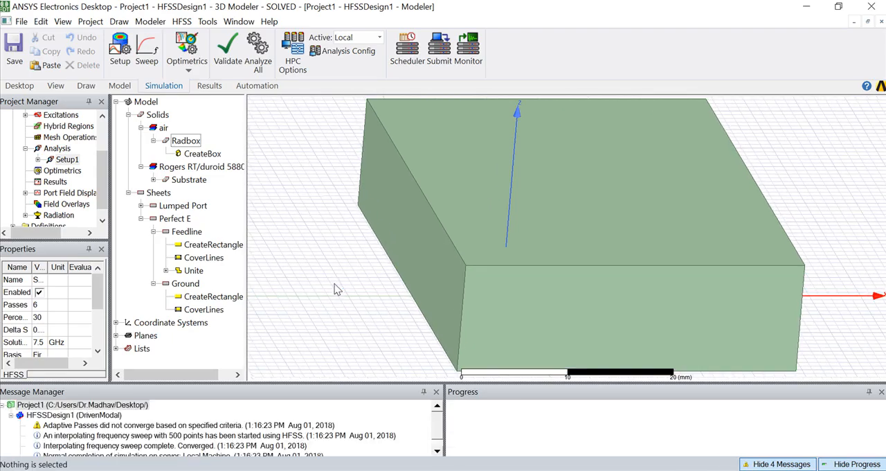
Create a modal solution data rectangular plot of S(Port1,Port1) in dB against frequency for Setup1's sweep.
{"action": "left_click", "coordinate": [55, 182]}
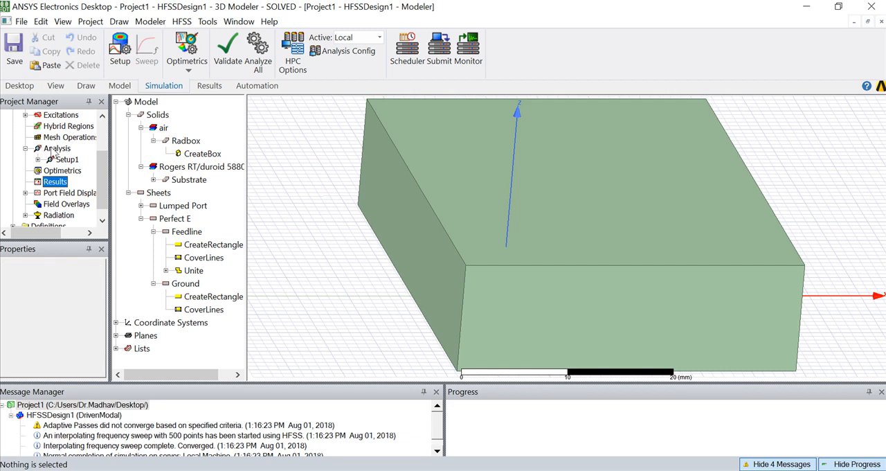
{"action": "right_click", "coordinate": [59, 183]}
{"action": "mouse_move", "coordinate": [156, 105]}
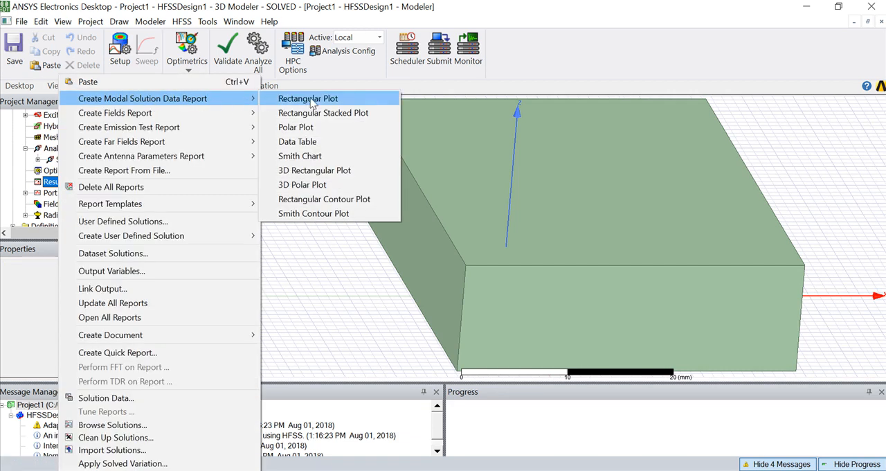
{"action": "left_click", "coordinate": [336, 102]}
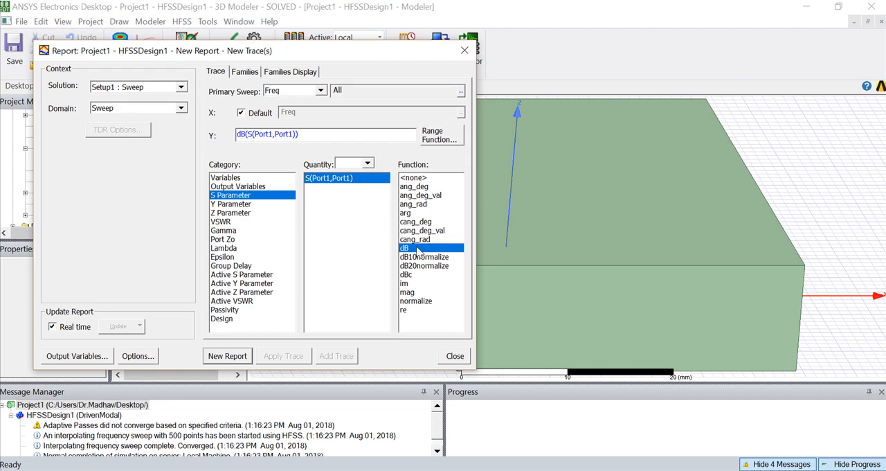
{"action": "left_click", "coordinate": [221, 356]}
{"action": "left_click", "coordinate": [465, 51]}
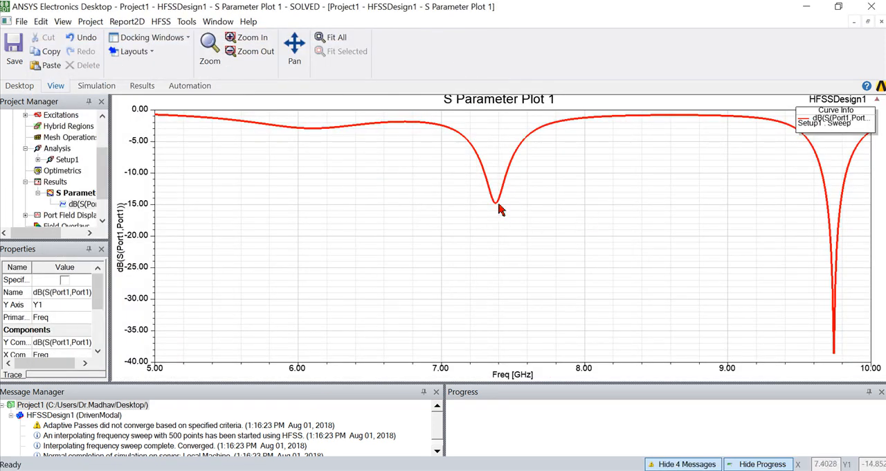
Set the maximum of the S Parameter Plot 1 frequency axis to 9 GHz.
{"action": "double_click", "coordinate": [584, 368]}
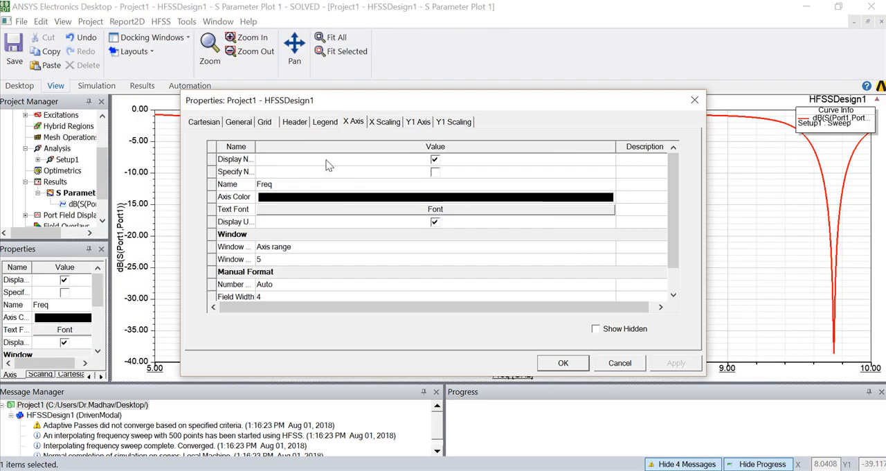
{"action": "left_click", "coordinate": [385, 123]}
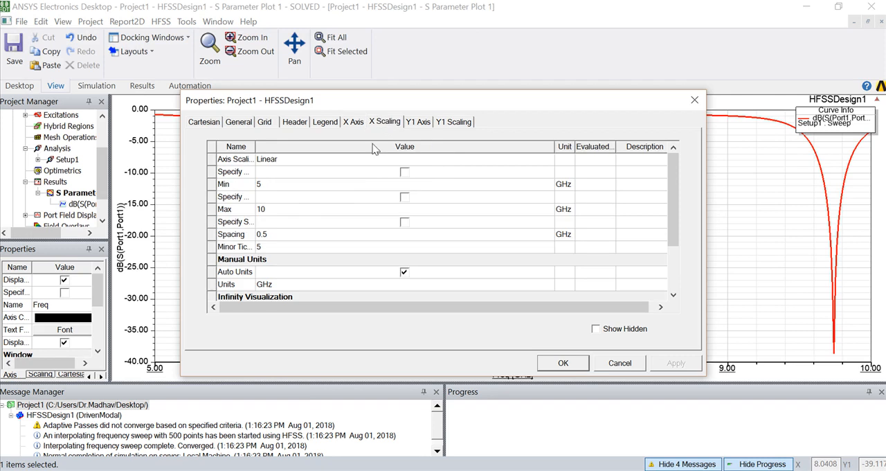
{"action": "left_click", "coordinate": [275, 210]}
{"action": "type", "text": "9"}
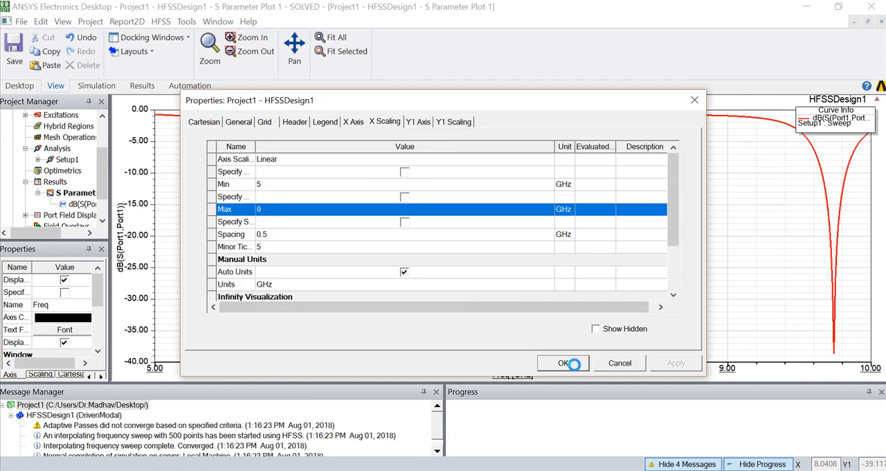
{"action": "left_click", "coordinate": [574, 366]}
Add a marker to the S(Port1,Port1) trace at the bottom of its dip near 7.38 GHz.
{"action": "left_click", "coordinate": [588, 199]}
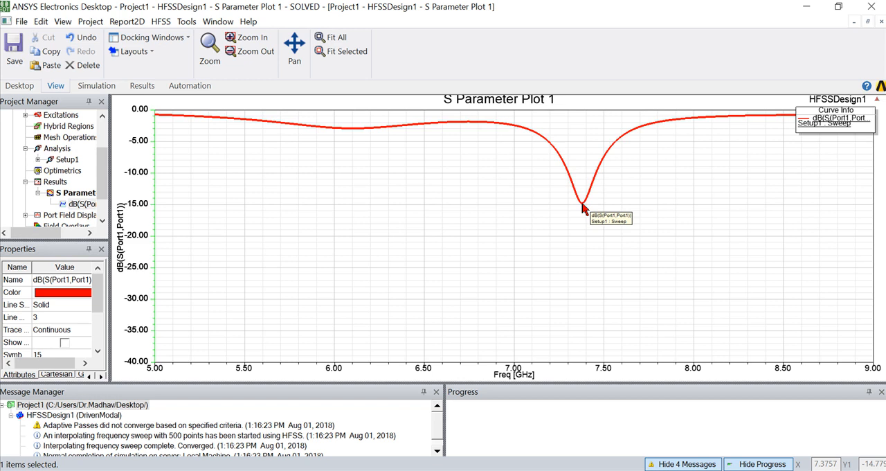
{"action": "right_click", "coordinate": [582, 204]}
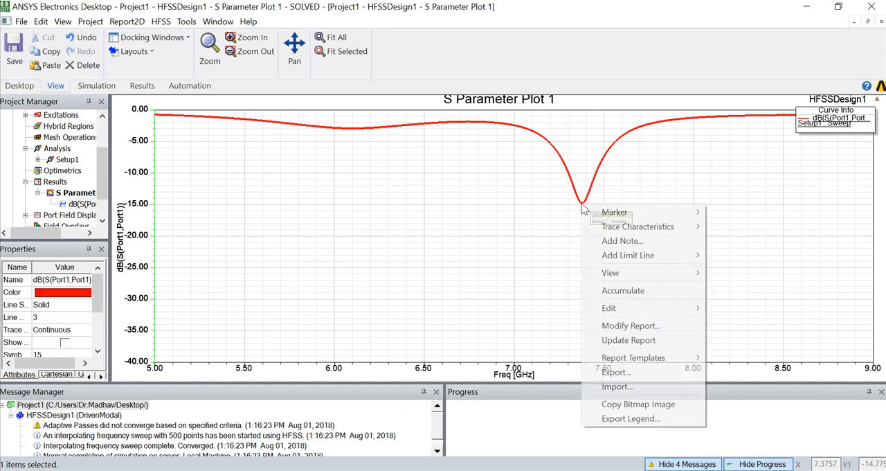
{"action": "mouse_move", "coordinate": [587, 211]}
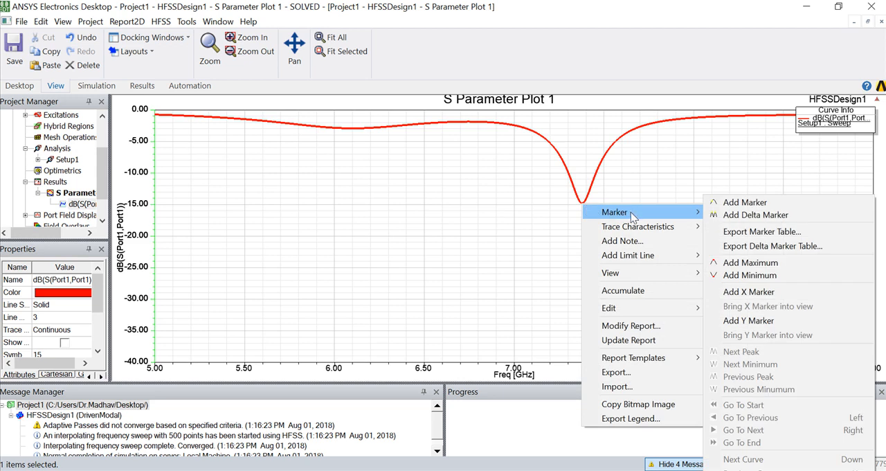
{"action": "left_click", "coordinate": [740, 202]}
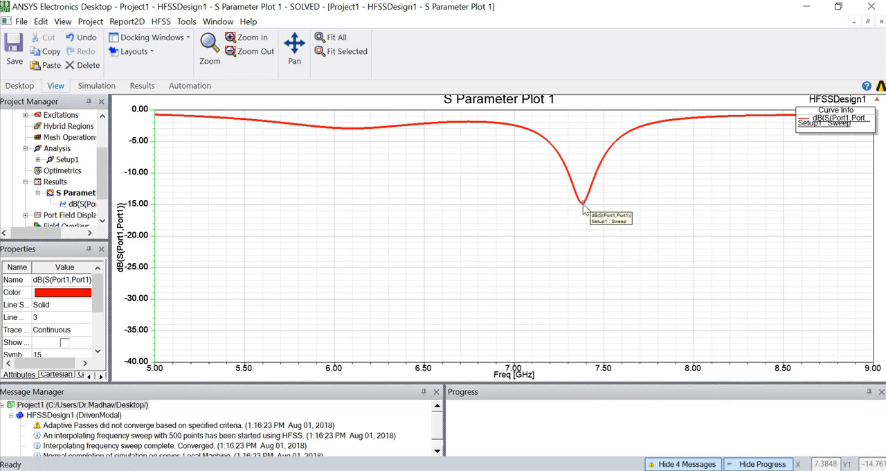
{"action": "left_click", "coordinate": [582, 204]}
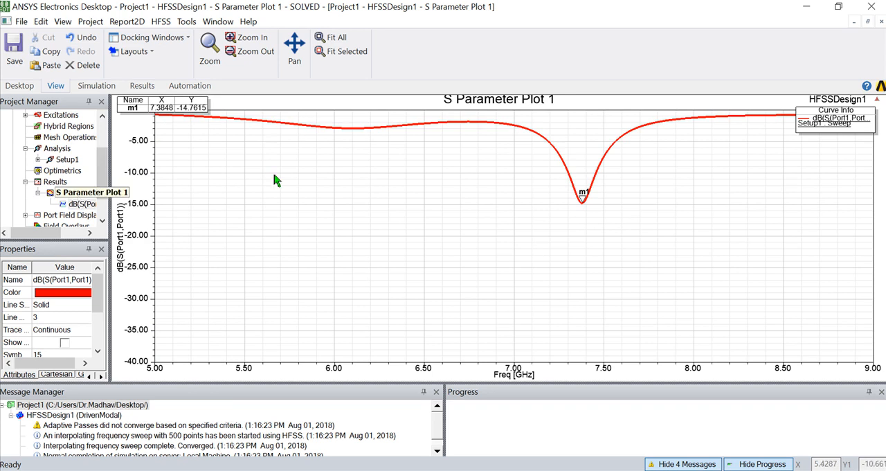
Create a modal solution data rectangular plot of VSWR(Port1) in dB against frequency for Setup1's sweep.
{"action": "right_click", "coordinate": [61, 184]}
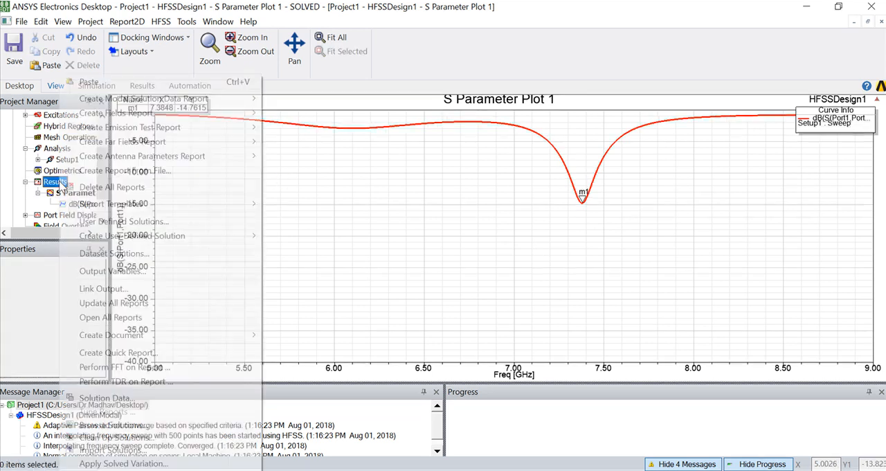
{"action": "mouse_move", "coordinate": [148, 95]}
{"action": "left_click", "coordinate": [299, 99]}
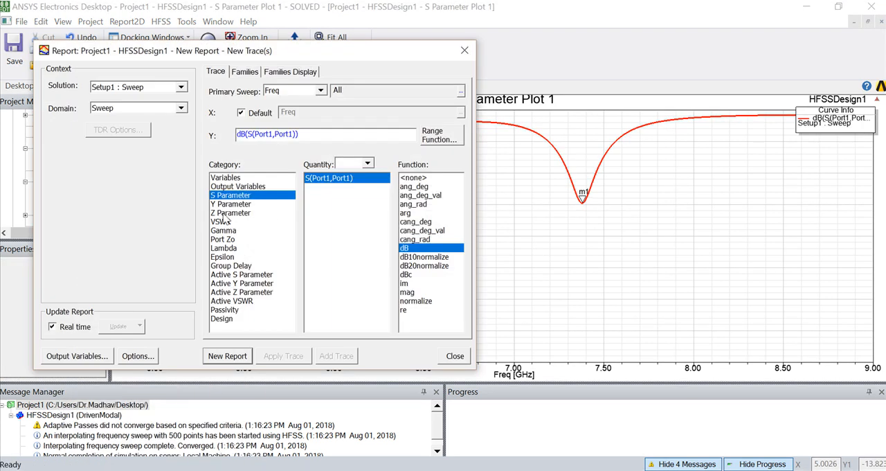
{"action": "left_click", "coordinate": [221, 222]}
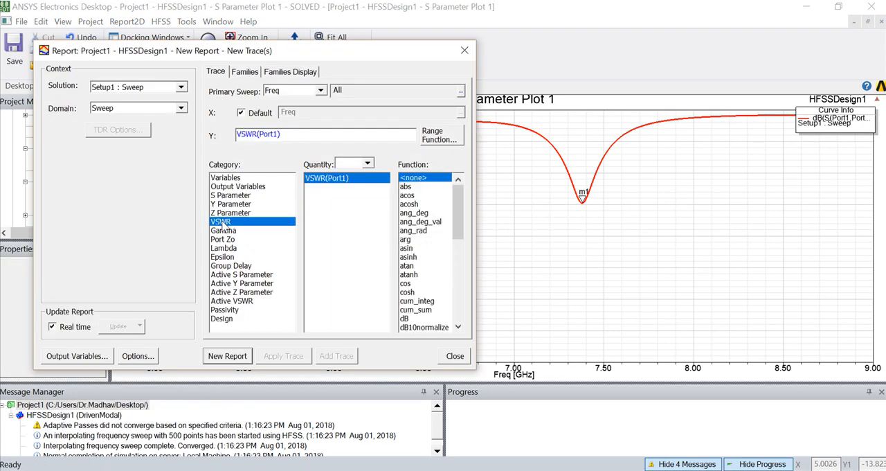
{"action": "left_click", "coordinate": [405, 319]}
{"action": "left_click", "coordinate": [227, 356]}
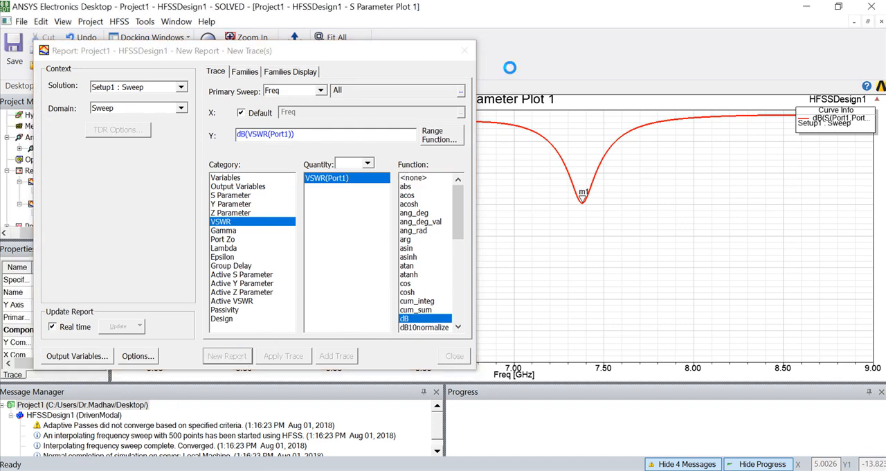
{"action": "left_click", "coordinate": [455, 356]}
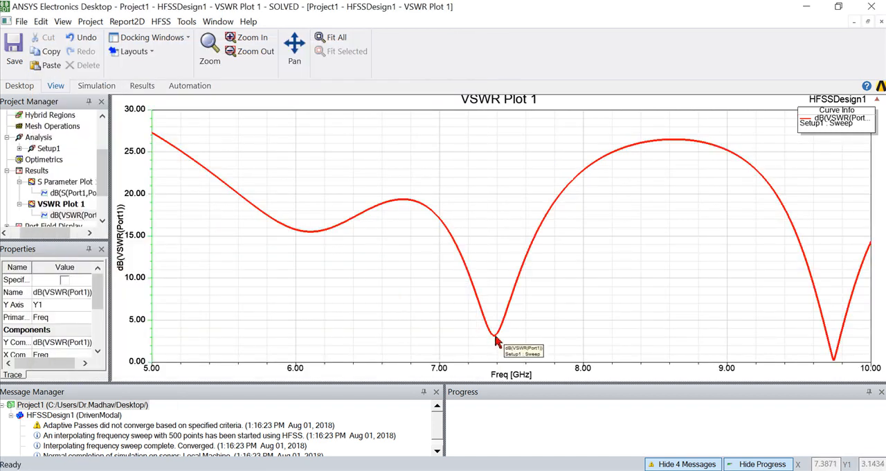
Start a far fields radiation pattern report for Infinite Sphere1 with GainPhi in dB as its quantity.
{"action": "right_click", "coordinate": [41, 170]}
{"action": "mouse_move", "coordinate": [132, 146]}
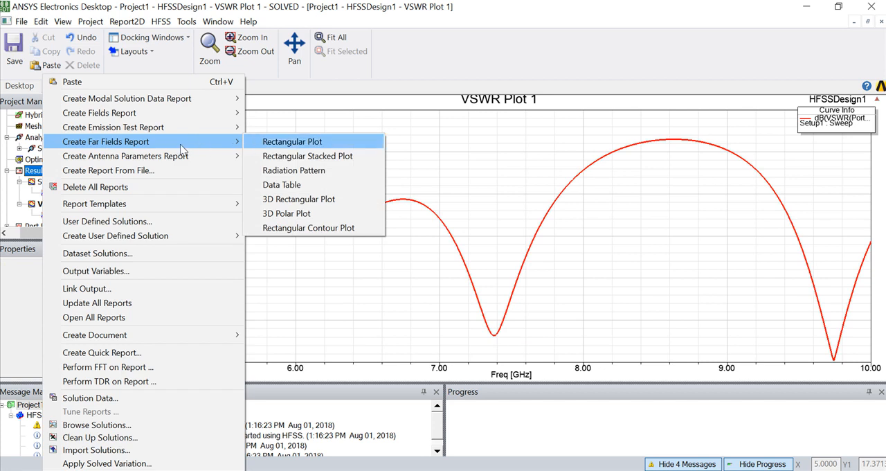
{"action": "left_click", "coordinate": [306, 176]}
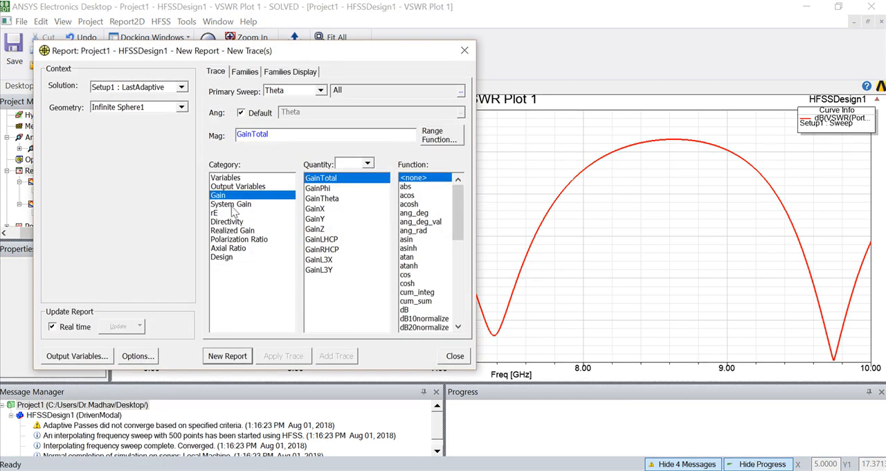
{"action": "left_click", "coordinate": [312, 189]}
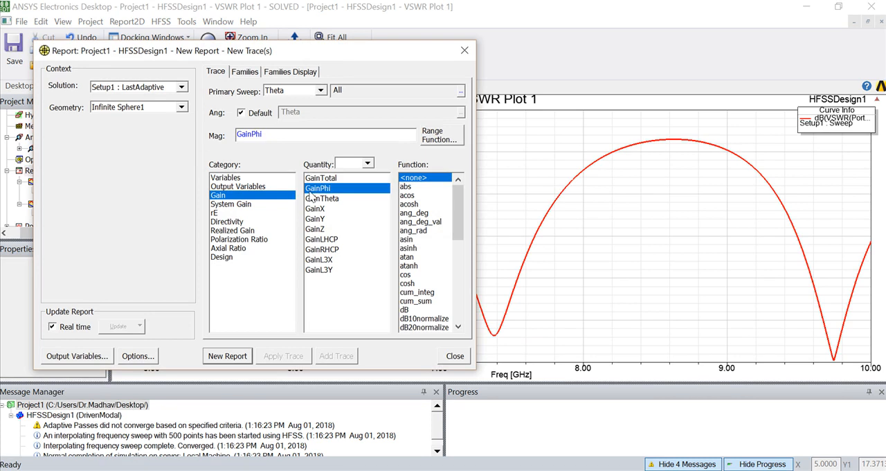
{"action": "left_click", "coordinate": [410, 310]}
Limit the report's Phi values to 0deg and 90deg, generate the GainPhi radiation pattern and close the report settings.
{"action": "left_click", "coordinate": [243, 72]}
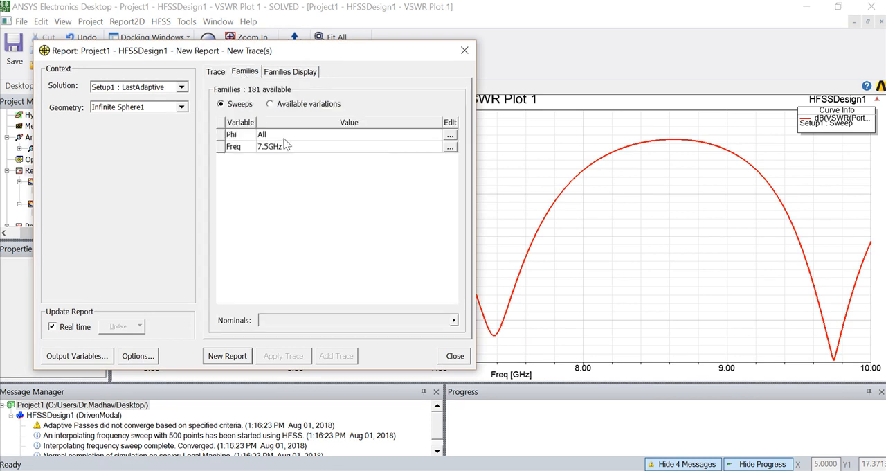
{"action": "left_click", "coordinate": [449, 135]}
{"action": "left_click", "coordinate": [475, 176]}
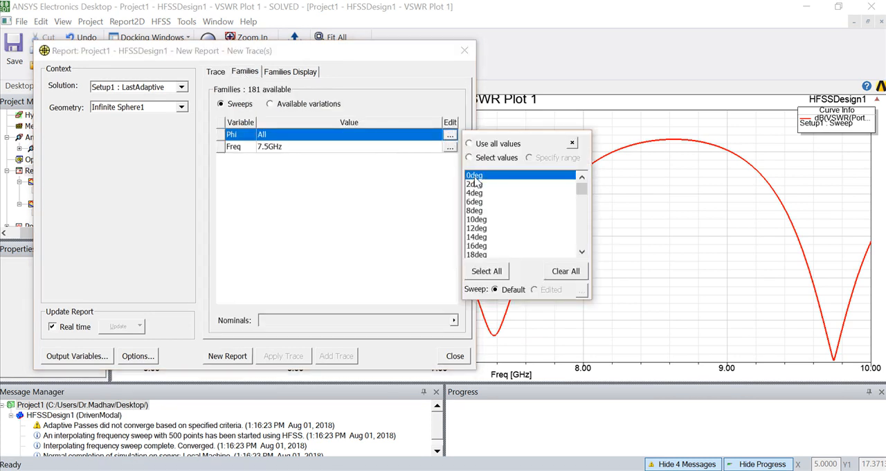
{"action": "scroll", "coordinate": [485, 186], "scroll_direction": "down", "scroll_amount": 8}
{"action": "scroll", "coordinate": [486, 190], "scroll_direction": "down", "scroll_amount": 7}
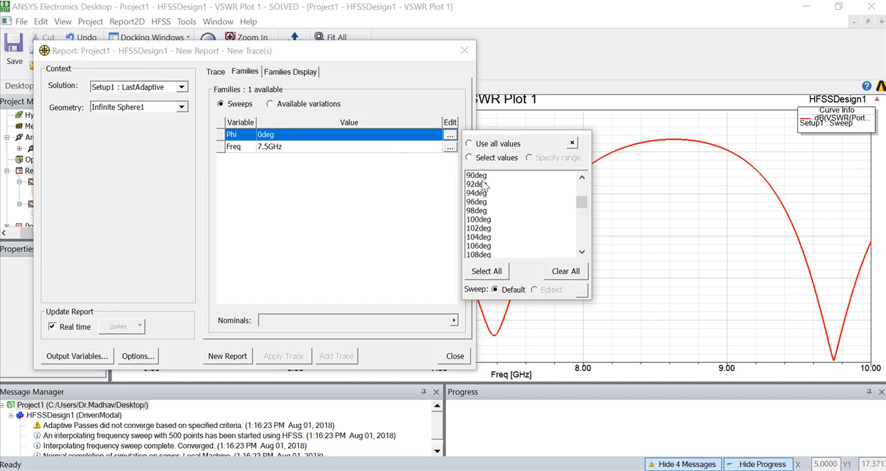
{"action": "left_click", "coordinate": [477, 176]}
{"action": "left_click", "coordinate": [573, 143]}
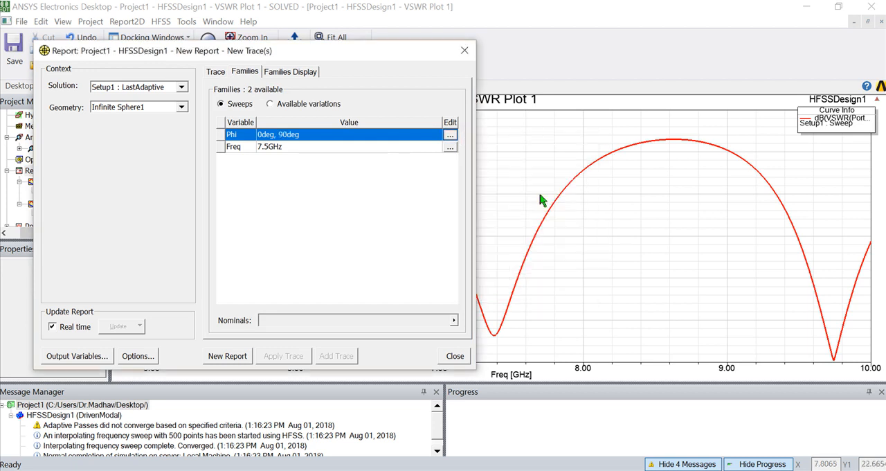
{"action": "left_click", "coordinate": [229, 356]}
{"action": "left_click", "coordinate": [464, 51]}
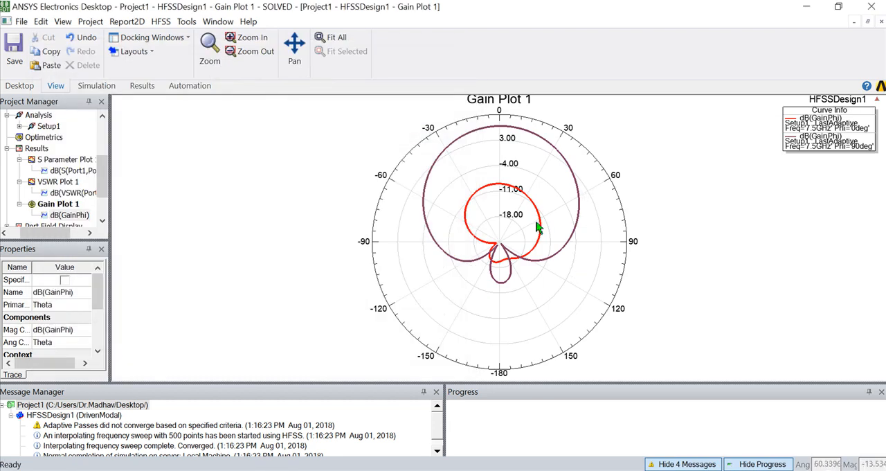
Create a separate radiation pattern report of GainTheta in dB for Phi 0deg and 90deg, and reopen the GainPhi plot.
{"action": "right_click", "coordinate": [175, 170]}
{"action": "left_click", "coordinate": [207, 270]}
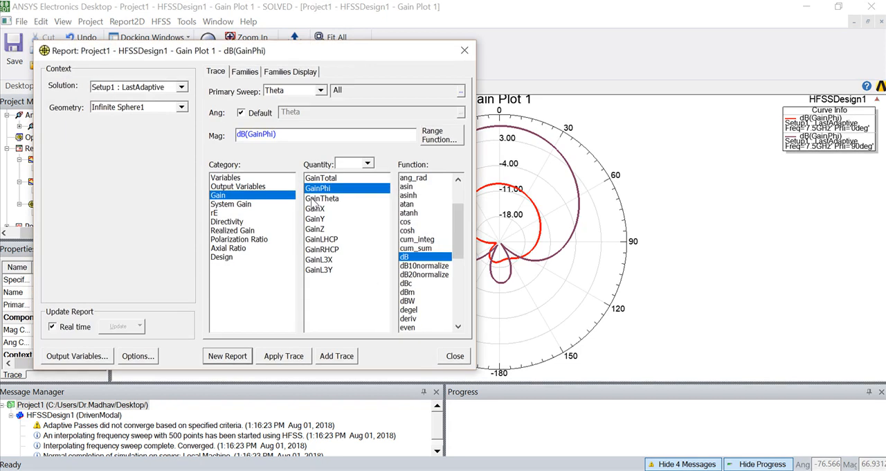
{"action": "left_click", "coordinate": [317, 198]}
{"action": "left_click", "coordinate": [408, 310]}
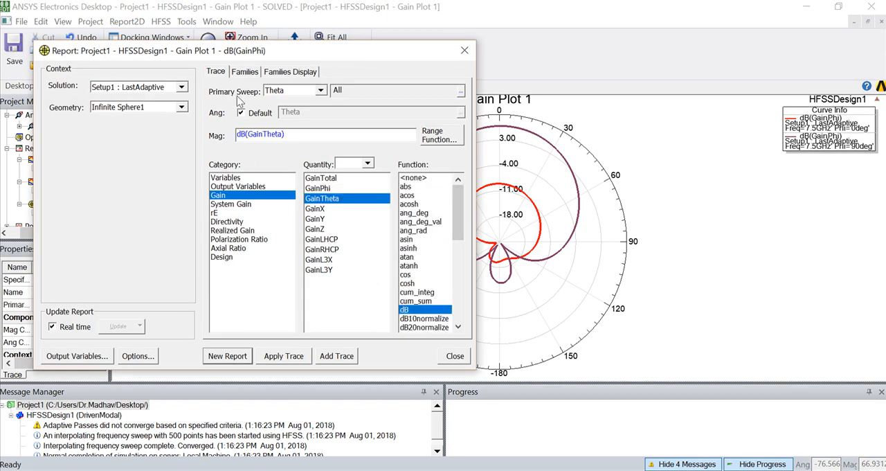
{"action": "left_click", "coordinate": [242, 72]}
{"action": "left_click", "coordinate": [227, 356]}
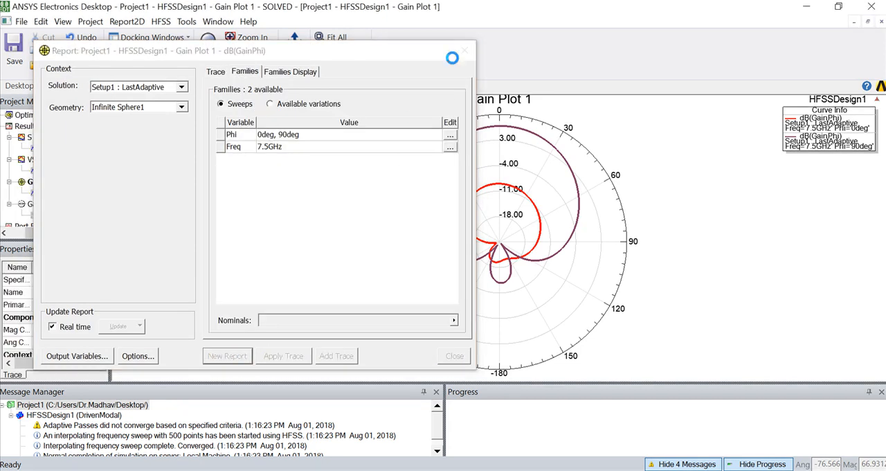
{"action": "left_click", "coordinate": [465, 50]}
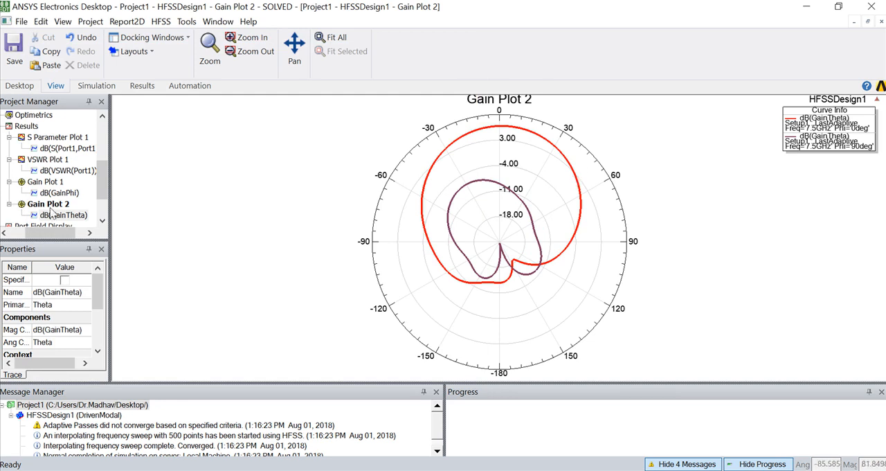
{"action": "double_click", "coordinate": [46, 184]}
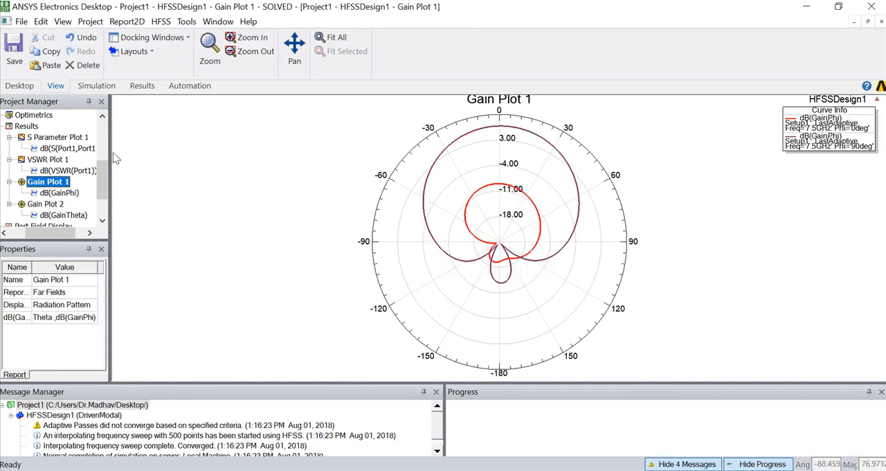
Create a modal solution data Smith chart of S(Port1,Port1) over frequency for Setup1's sweep.
{"action": "left_click", "coordinate": [143, 87]}
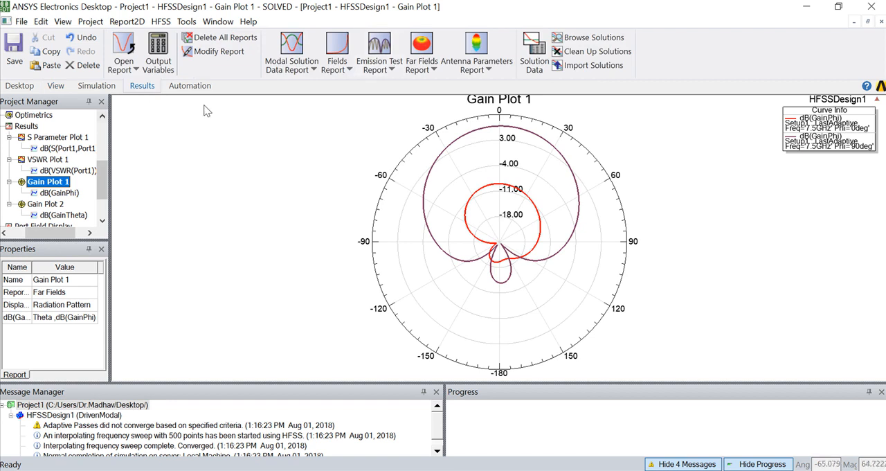
{"action": "left_click", "coordinate": [313, 70]}
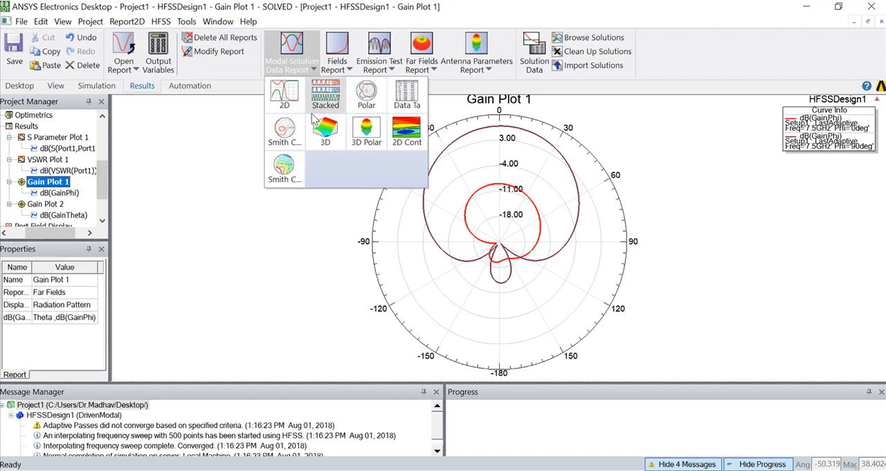
{"action": "left_click", "coordinate": [286, 133]}
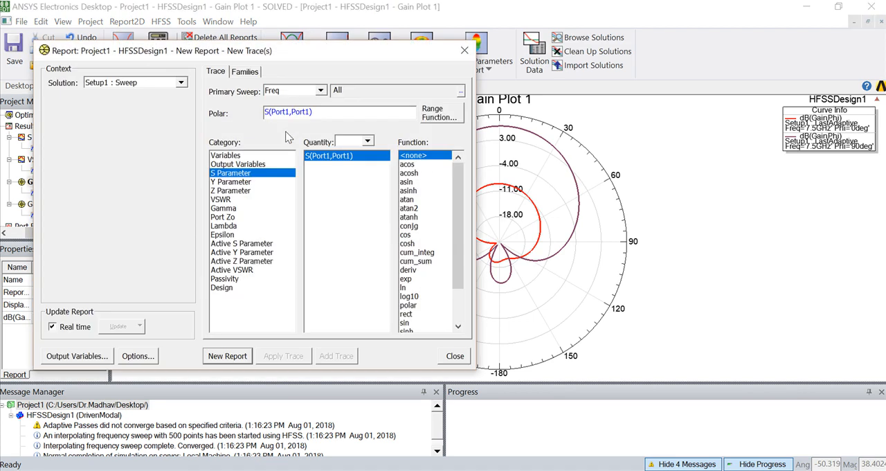
{"action": "left_click", "coordinate": [234, 360]}
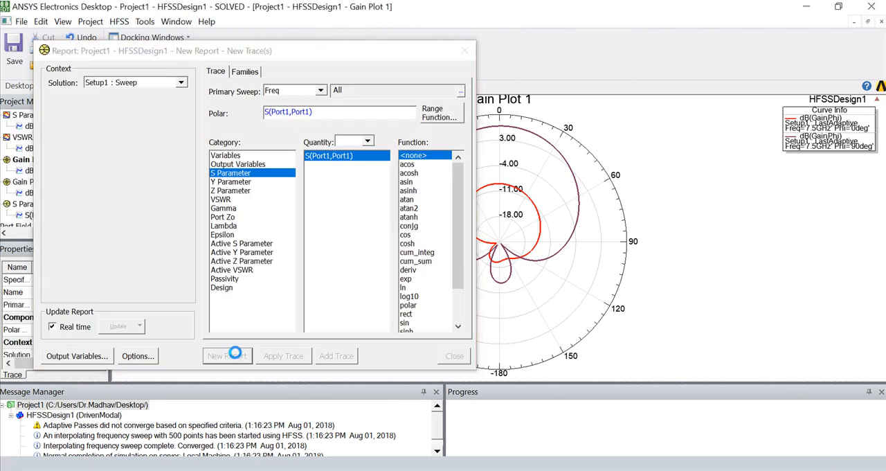
{"action": "left_click", "coordinate": [464, 51]}
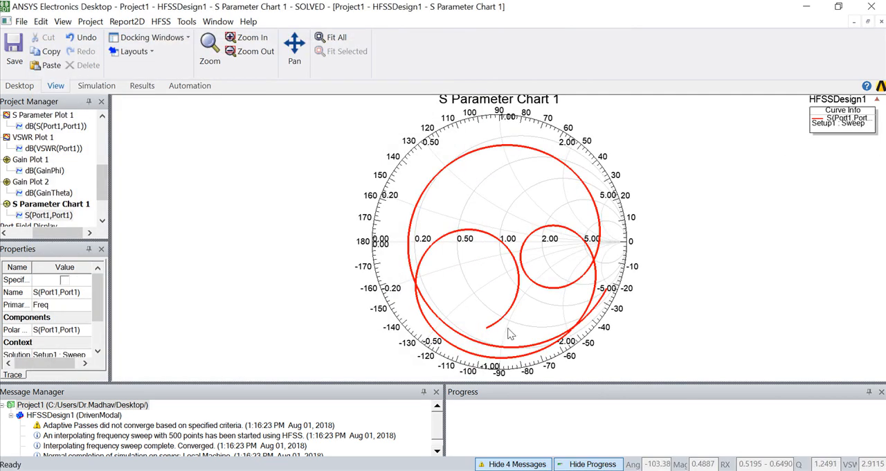
Create a far fields 3D polar plot of GainTotal in dB over all Phi and Theta for Infinite Sphere1.
{"action": "left_click", "coordinate": [142, 85]}
{"action": "left_click", "coordinate": [309, 72]}
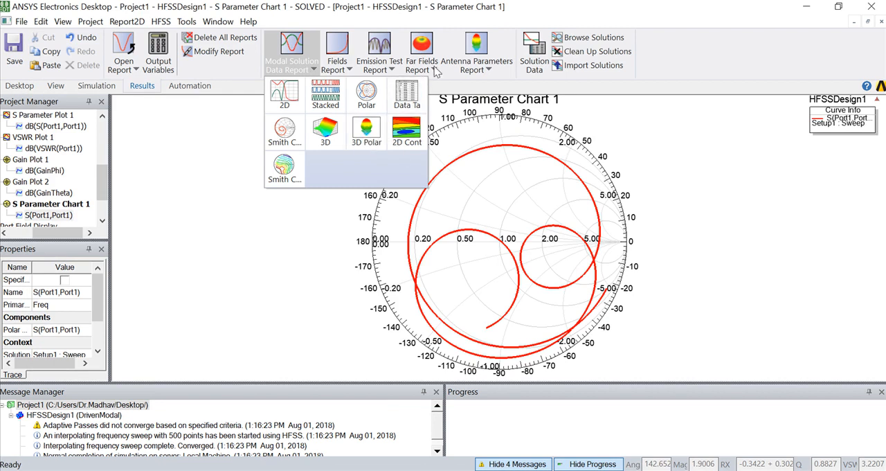
{"action": "left_click", "coordinate": [435, 70]}
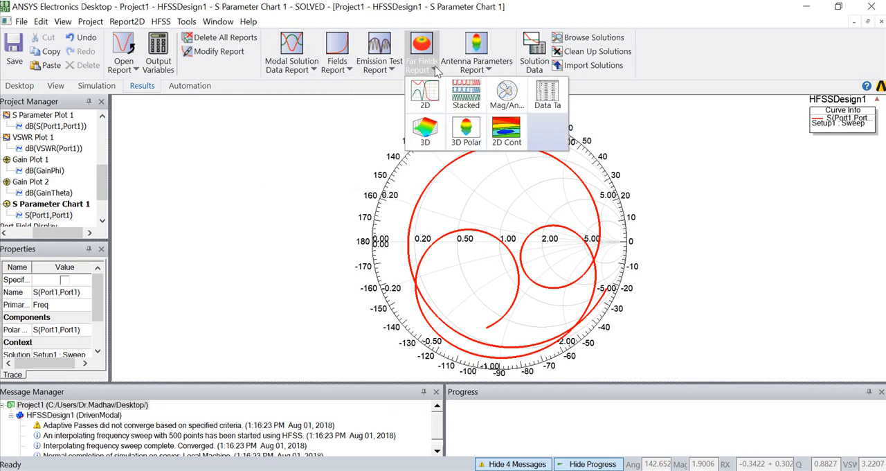
{"action": "left_click", "coordinate": [466, 129]}
{"action": "scroll", "coordinate": [415, 320], "scroll_direction": "down", "scroll_amount": 3}
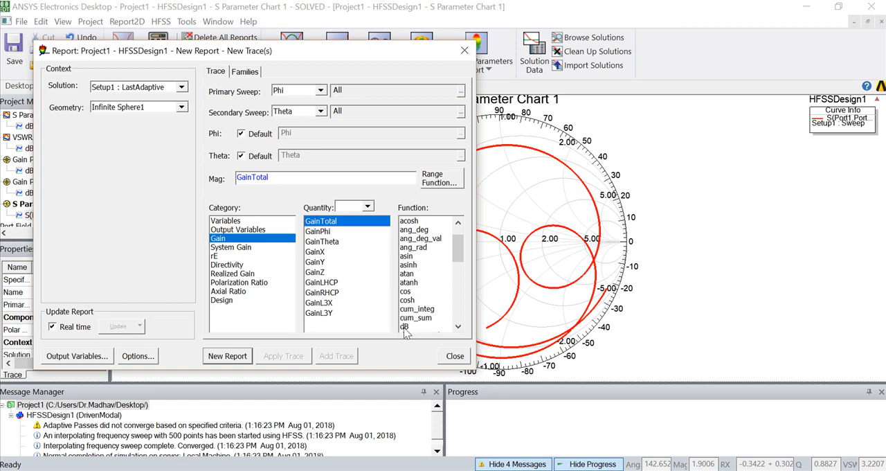
{"action": "left_click", "coordinate": [405, 326]}
{"action": "left_click", "coordinate": [246, 360]}
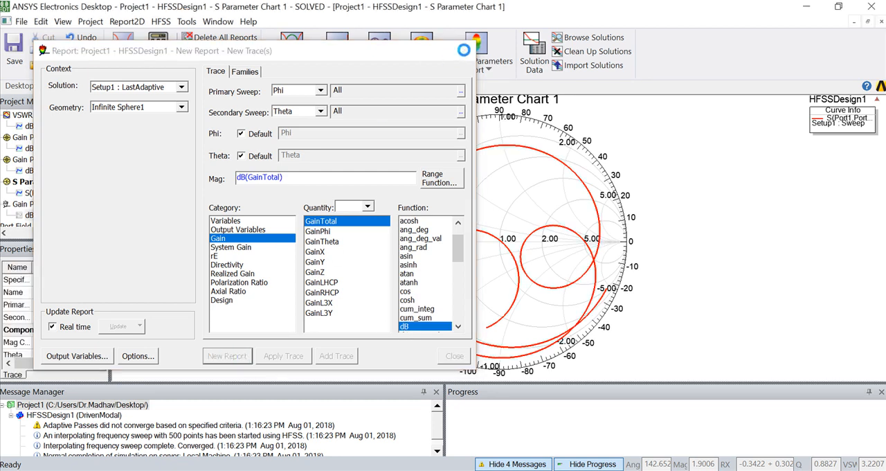
Finish the 3D gain report and return to the 3D model of HFSSDesign1.
{"action": "left_click", "coordinate": [465, 50]}
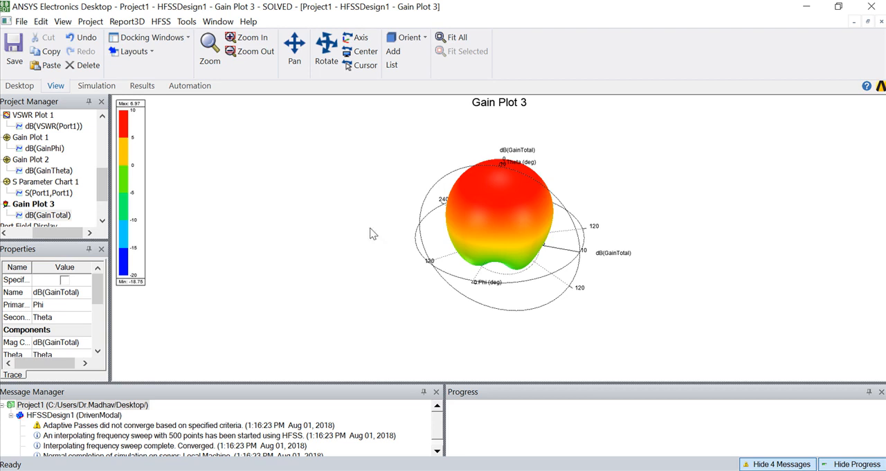
{"action": "left_click_drag", "start_coordinate": [103, 183], "coordinate": [88, 123]}
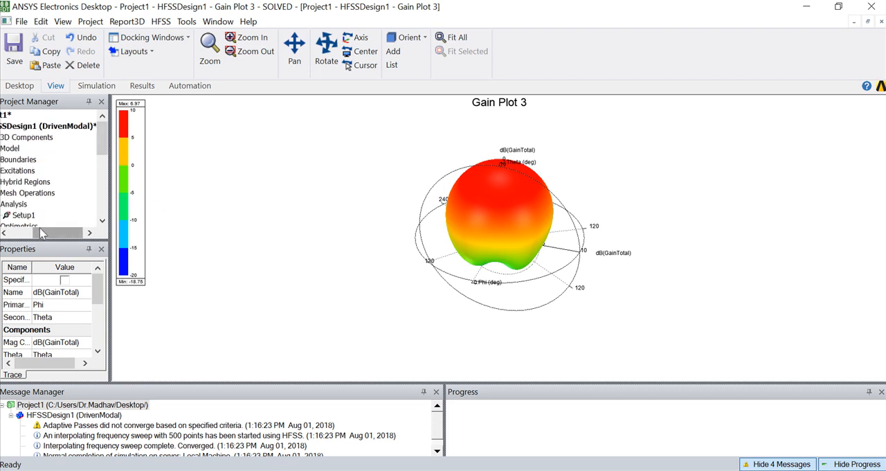
{"action": "left_click_drag", "start_coordinate": [39, 233], "coordinate": [16, 227]}
{"action": "double_click", "coordinate": [31, 127]}
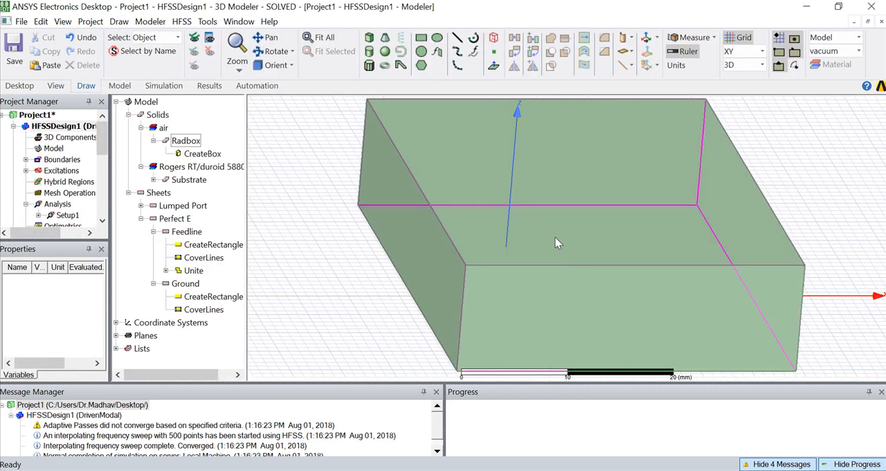
Plot Vector_Jsurf on the patch and feedline sheet for Setup1 : LastAdaptive at 7.5GHz and 0deg phase.
{"action": "left_click", "coordinate": [599, 235]}
{"action": "scroll", "coordinate": [596, 222], "scroll_direction": "up", "scroll_amount": 1}
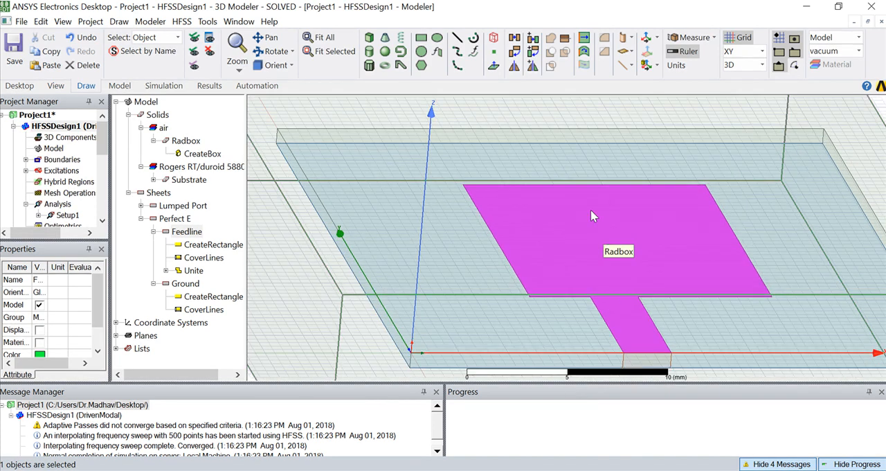
{"action": "right_click", "coordinate": [578, 208]}
{"action": "mouse_move", "coordinate": [638, 414]}
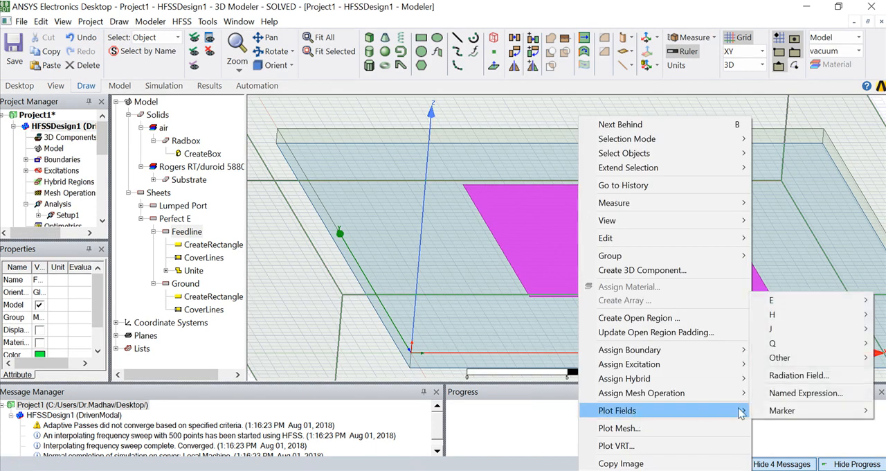
{"action": "mouse_move", "coordinate": [779, 331]}
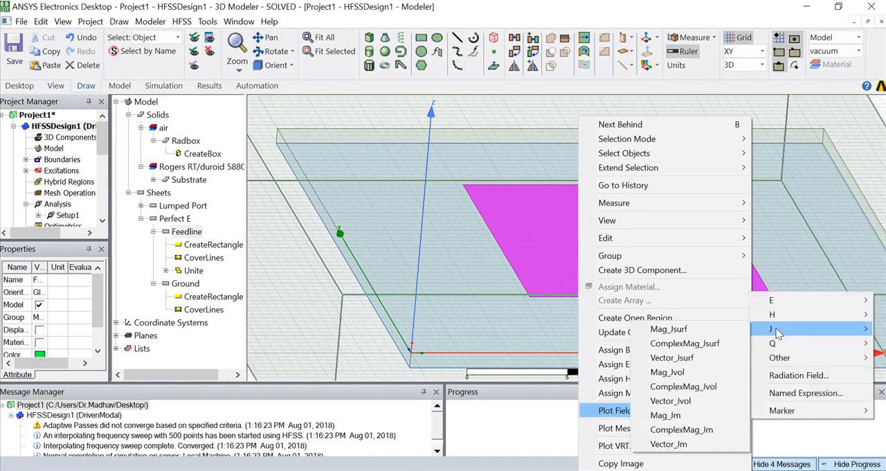
{"action": "left_click", "coordinate": [673, 358]}
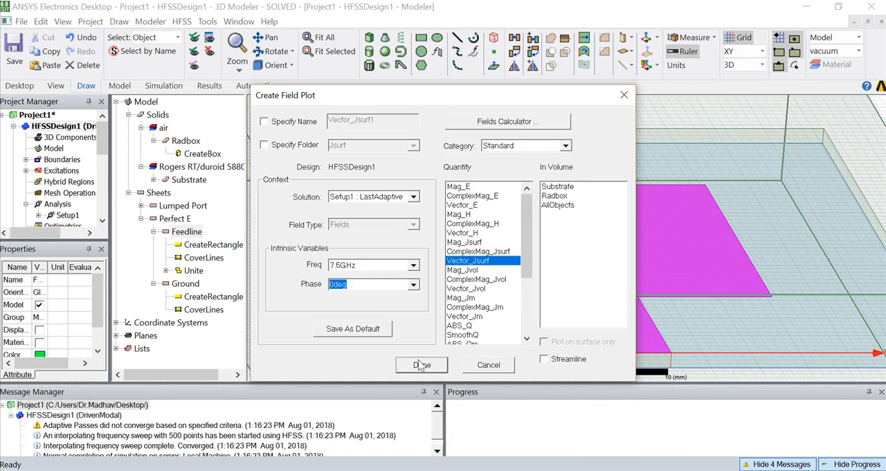
{"action": "left_click", "coordinate": [421, 365]}
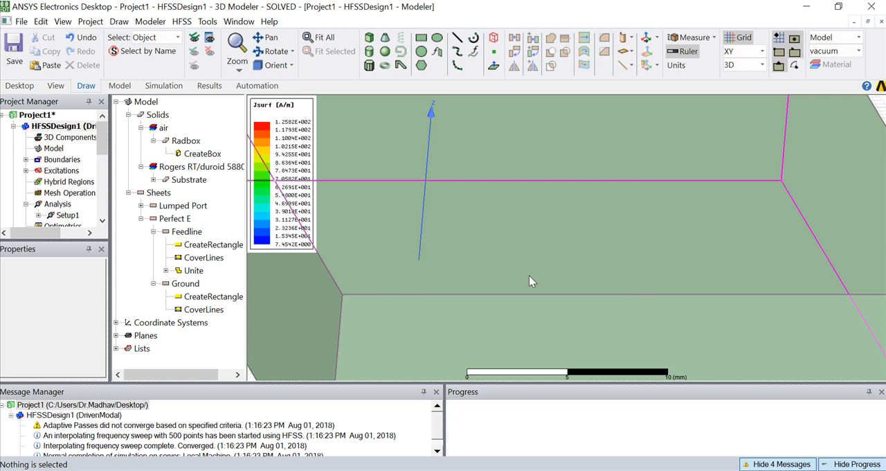
Reselect the patch and feedline sheet, and set the Jsurf colour scale to use limits with a maximum of 1.2582E+001.
{"action": "left_click", "coordinate": [28, 130]}
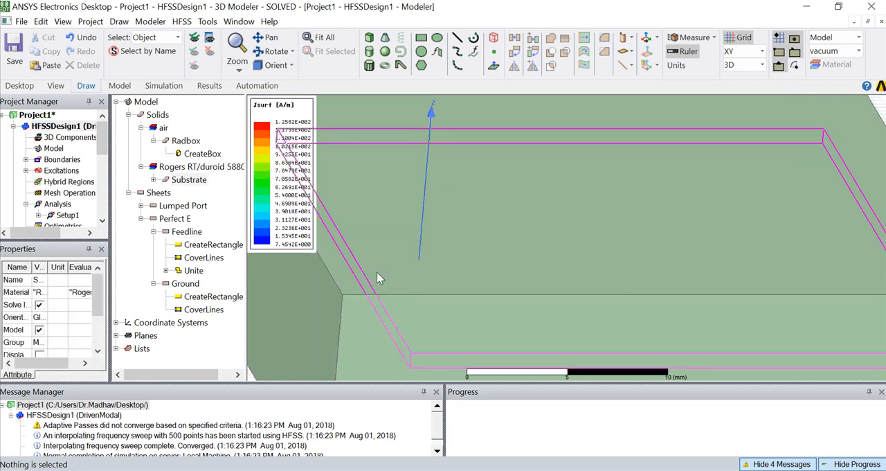
{"action": "left_click", "coordinate": [539, 260]}
{"action": "scroll", "coordinate": [615, 250], "scroll_direction": "up", "scroll_amount": 1}
{"action": "right_click", "coordinate": [295, 129]}
{"action": "left_click", "coordinate": [330, 148]}
{"action": "left_click", "coordinate": [61, 63]}
{"action": "left_click", "coordinate": [41, 182]}
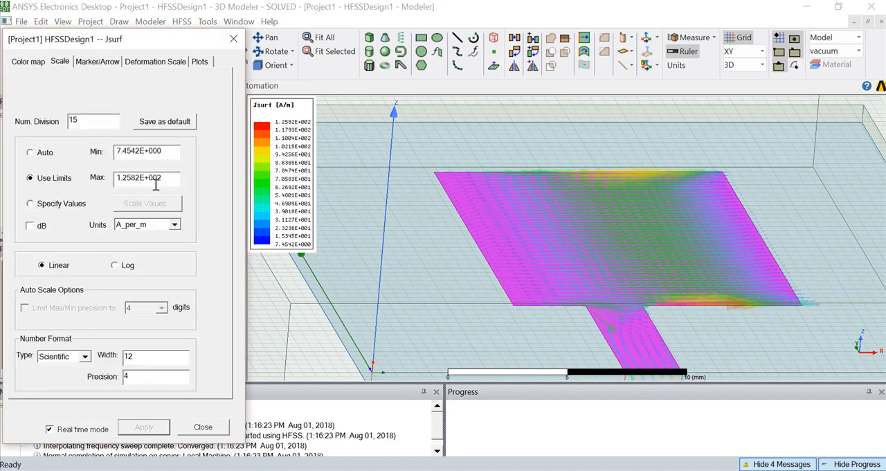
{"action": "left_click_drag", "start_coordinate": [162, 178], "coordinate": [158, 177]}
{"action": "type", "text": "1"}
{"action": "left_click", "coordinate": [133, 429]}
Turn off arrow tails and size mapping for the Jsurf vectors and reduce the arrow size.
{"action": "left_click", "coordinate": [97, 62]}
{"action": "left_click", "coordinate": [159, 250]}
{"action": "left_click", "coordinate": [73, 251]}
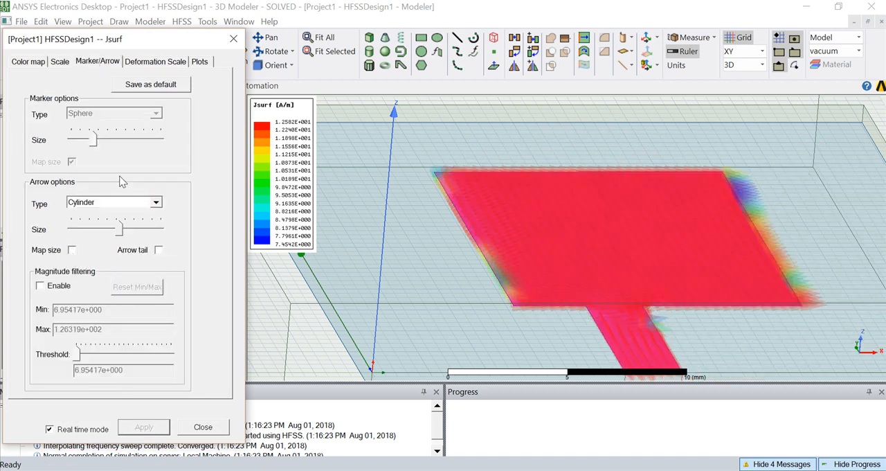
{"action": "left_click_drag", "start_coordinate": [121, 230], "coordinate": [108, 233]}
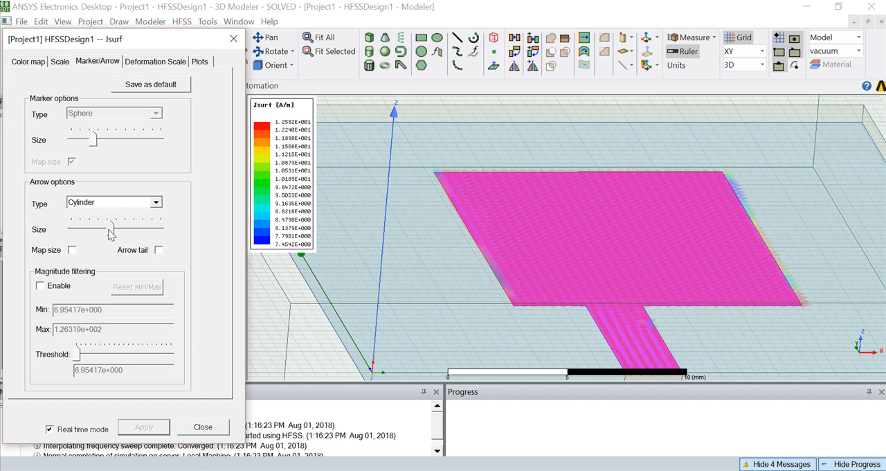
Set the plot quality of Vector_Jsurf1 to Very Fine and close the Jsurf plot settings.
{"action": "left_click", "coordinate": [200, 62]}
{"action": "left_click_drag", "start_coordinate": [139, 277], "coordinate": [147, 275]}
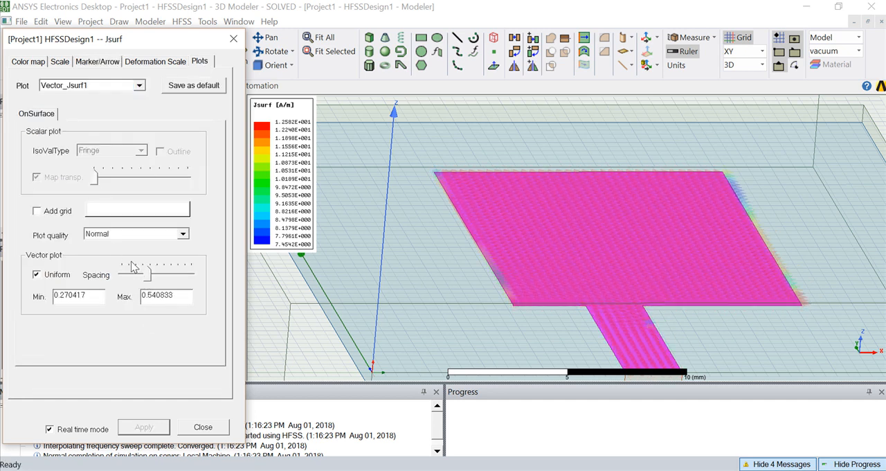
{"action": "left_click", "coordinate": [111, 234]}
{"action": "left_click", "coordinate": [104, 275]}
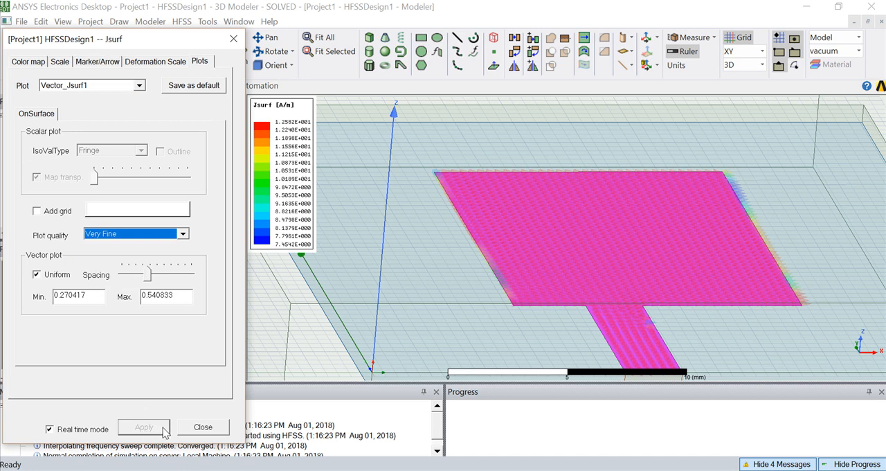
{"action": "left_click", "coordinate": [234, 41]}
Select the Jsurf field overlay and examine the surface current arrows across the patch up close.
{"action": "scroll", "coordinate": [58, 192], "scroll_direction": "down", "scroll_amount": 6}
{"action": "left_click", "coordinate": [26, 192]}
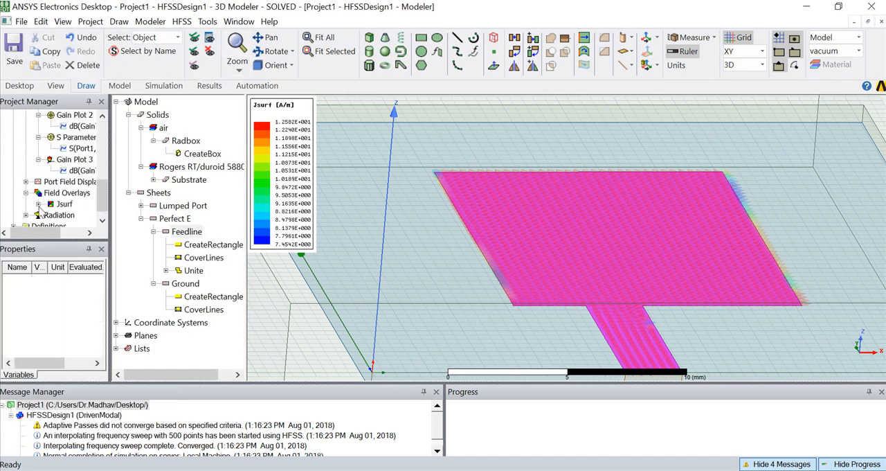
{"action": "left_click", "coordinate": [61, 205]}
{"action": "left_click", "coordinate": [39, 203]}
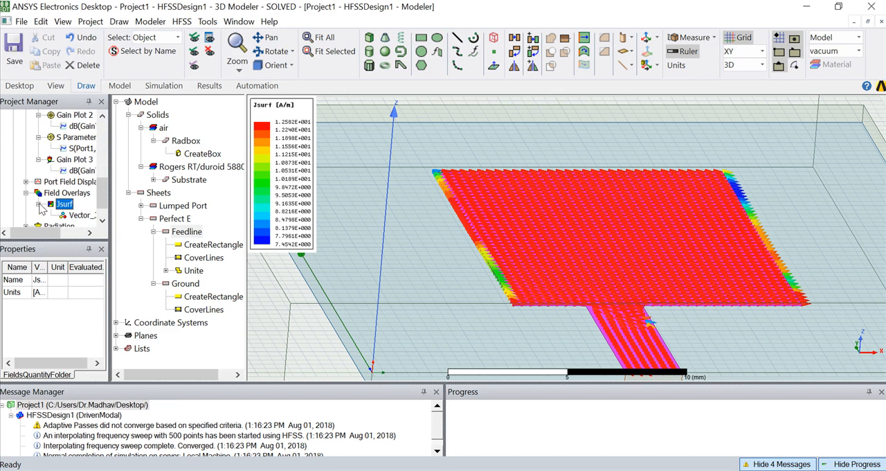
{"action": "scroll", "coordinate": [588, 239], "scroll_direction": "up", "scroll_amount": 3}
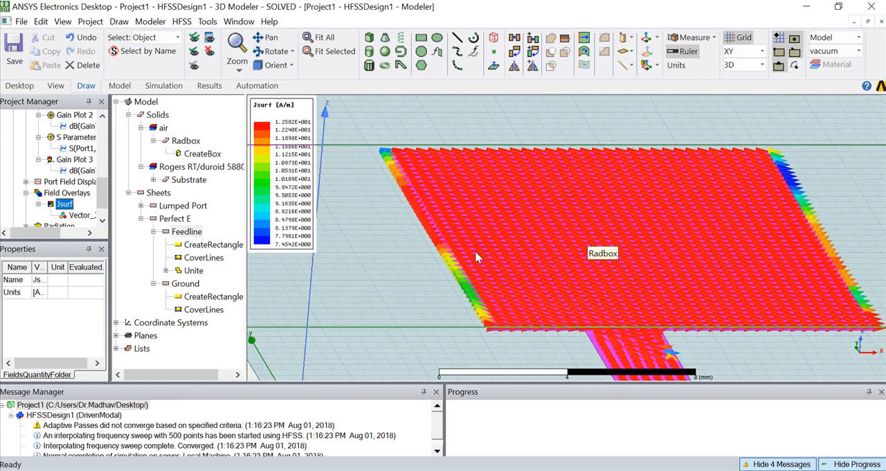
{"action": "left_click", "coordinate": [210, 86]}
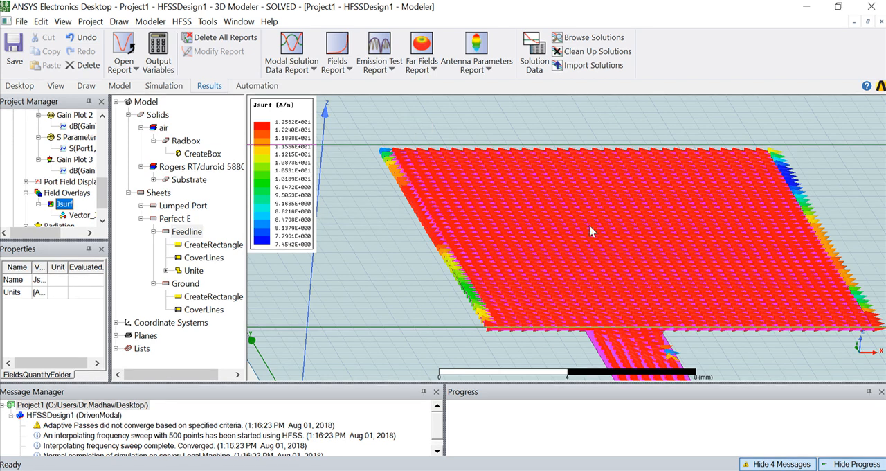
{"action": "scroll", "coordinate": [606, 271], "scroll_direction": "up", "scroll_amount": 2}
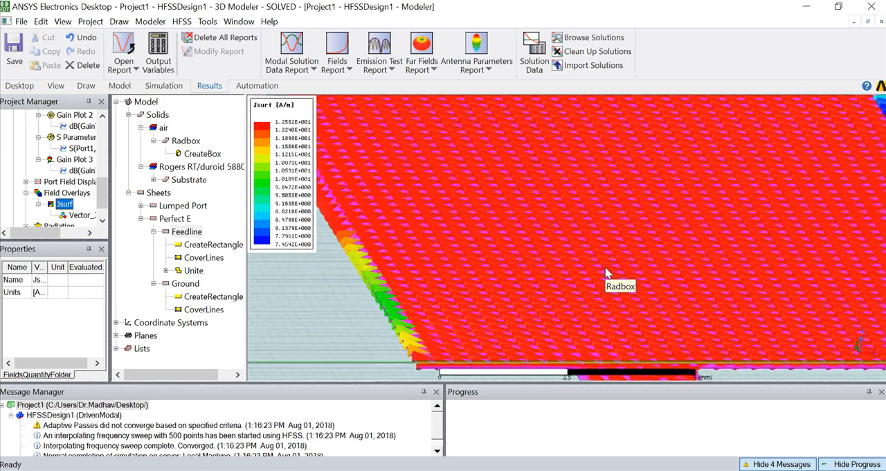
{"action": "scroll", "coordinate": [606, 272], "scroll_direction": "down", "scroll_amount": 2}
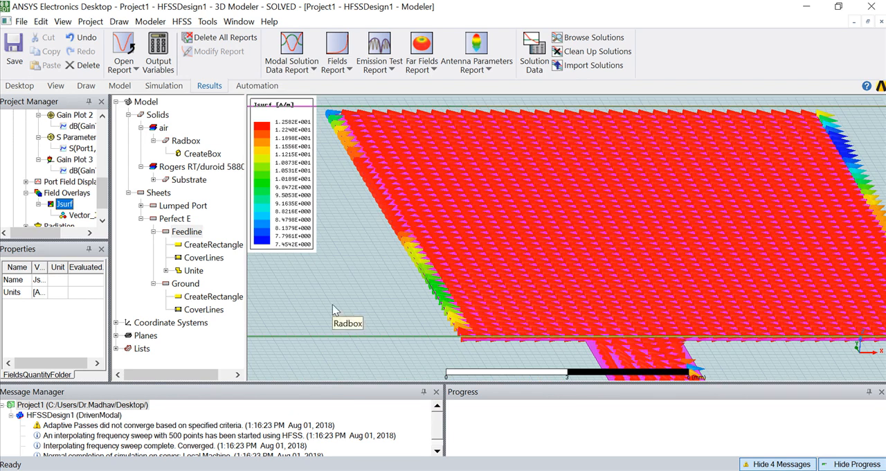
Delete the Jsurf plot from the design's field overlays.
{"action": "left_click_drag", "start_coordinate": [102, 195], "coordinate": [102, 135]}
{"action": "left_click", "coordinate": [27, 127]}
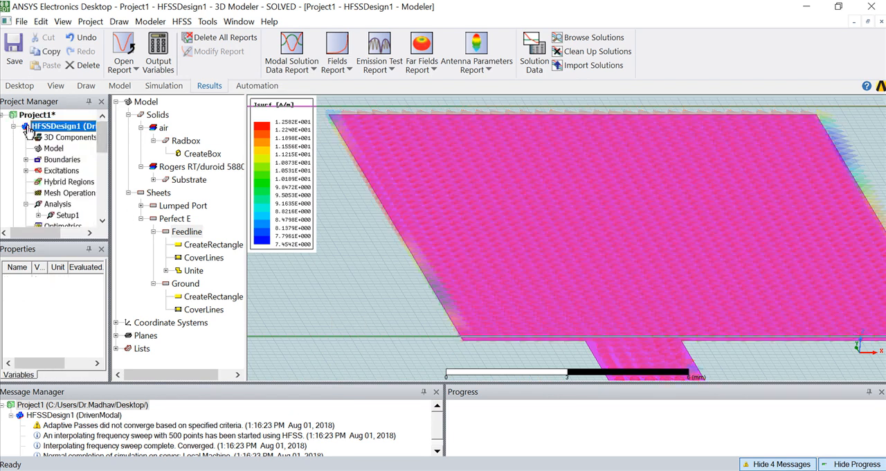
{"action": "left_click_drag", "start_coordinate": [101, 142], "coordinate": [102, 202]}
{"action": "left_click", "coordinate": [68, 183]}
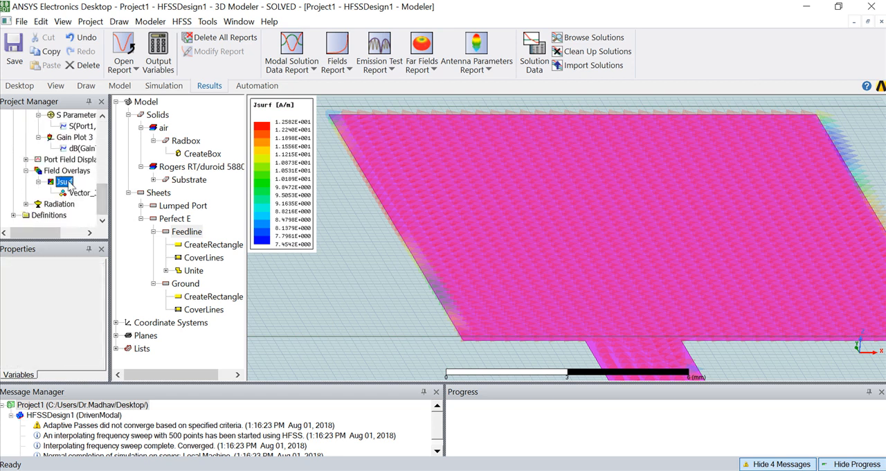
{"action": "key", "text": "Delete"}
{"action": "key", "text": "Return"}
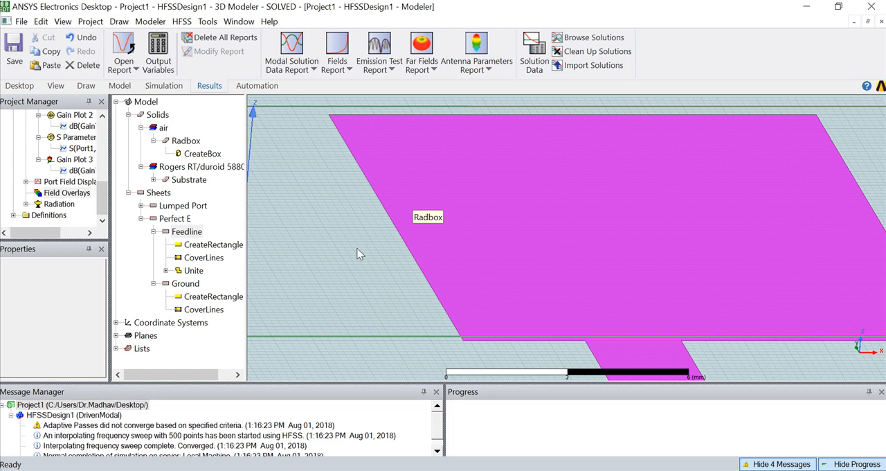
{"action": "left_click", "coordinate": [747, 470]}
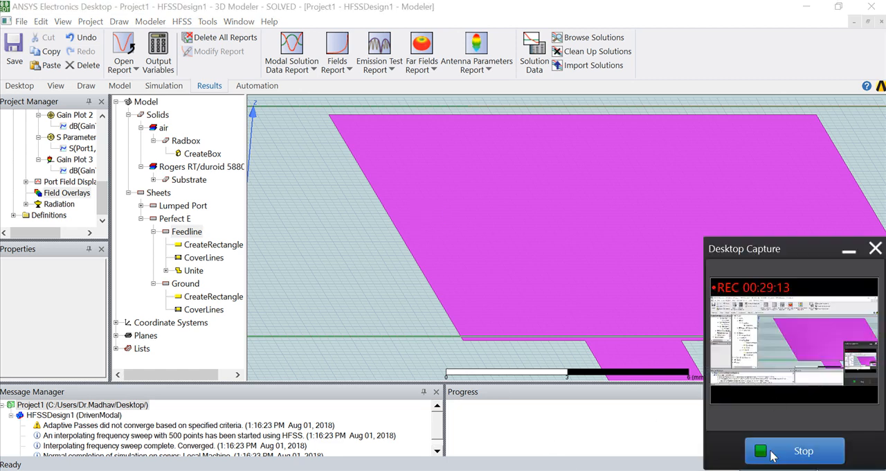